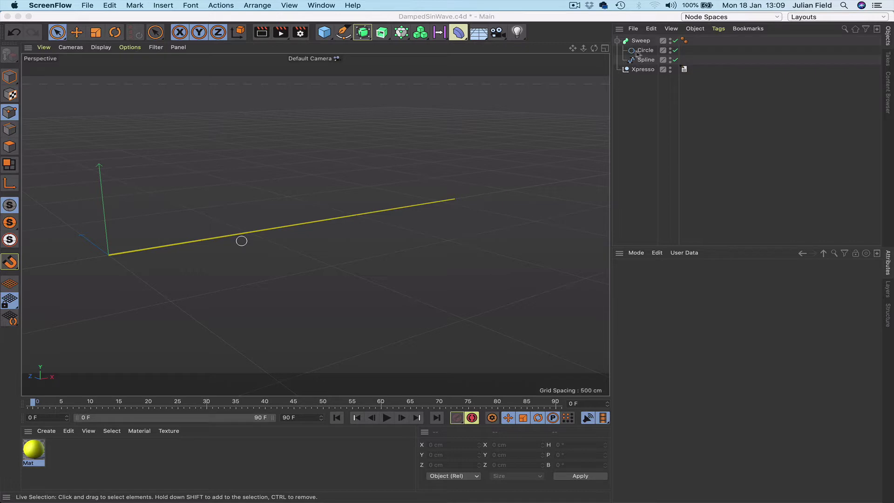
# - Examine the spline's point coordinates in the structure table and the formulas in the Xpresso null's To Do note
pyautogui.click(649, 60)
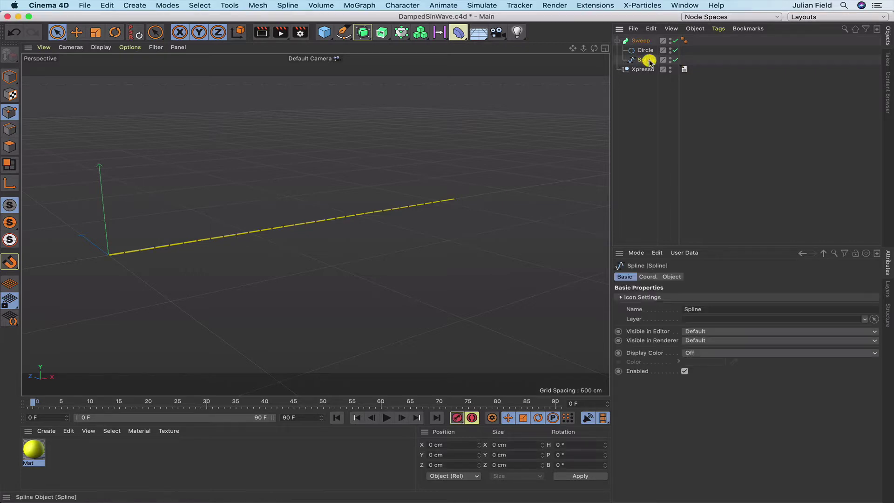
pyautogui.click(889, 319)
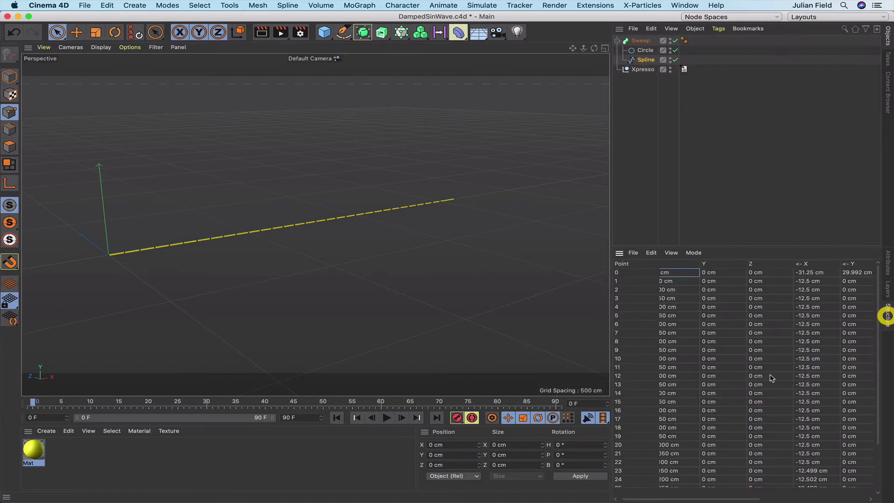
pyautogui.scroll(-3, 671, 405)
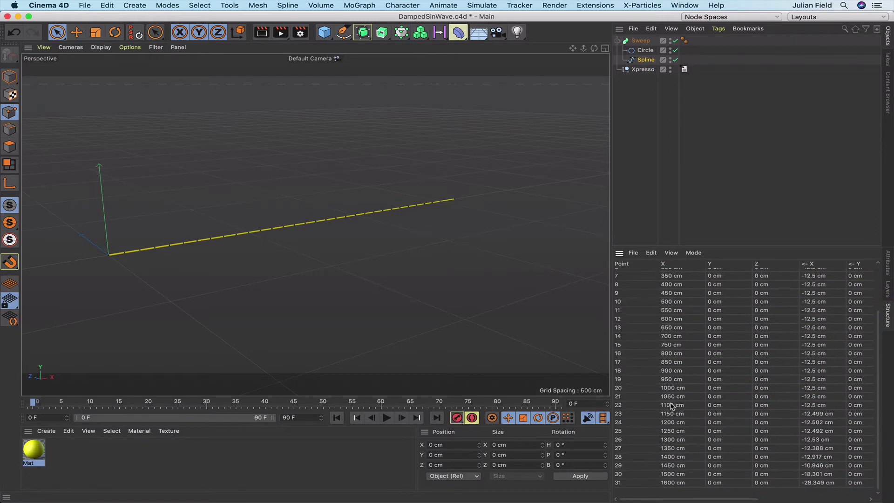
pyautogui.click(888, 263)
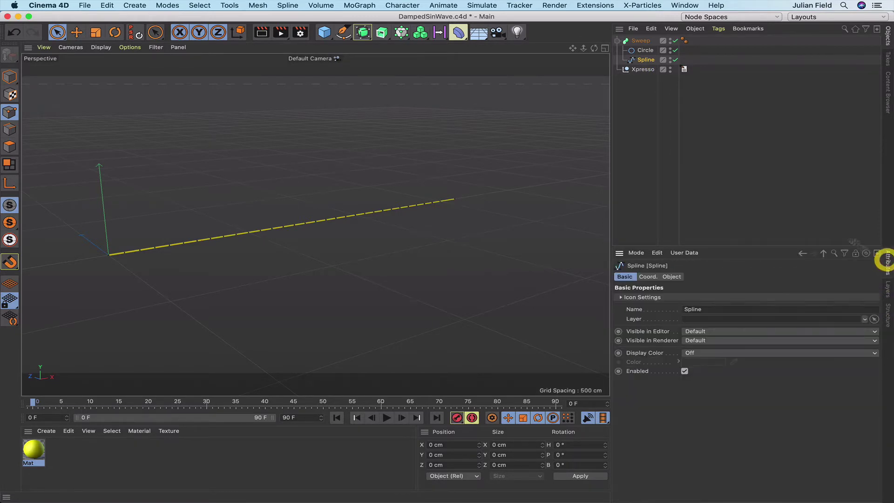
pyautogui.click(638, 69)
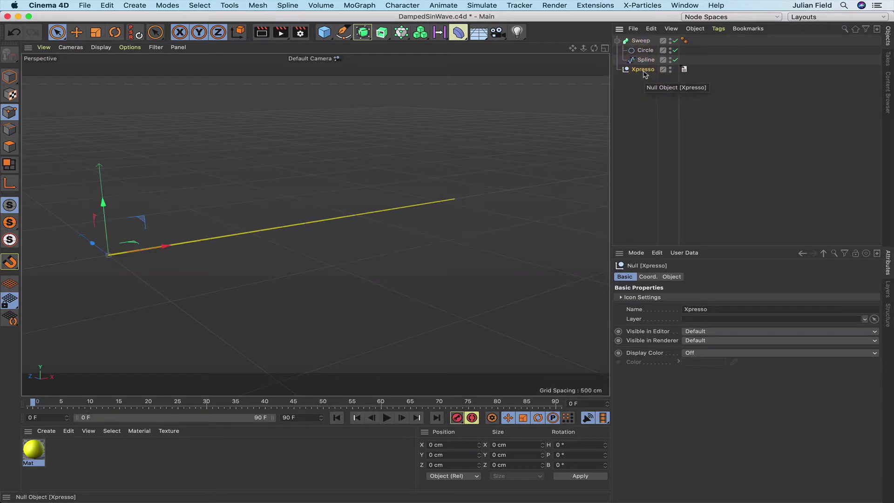
pyautogui.click(684, 69)
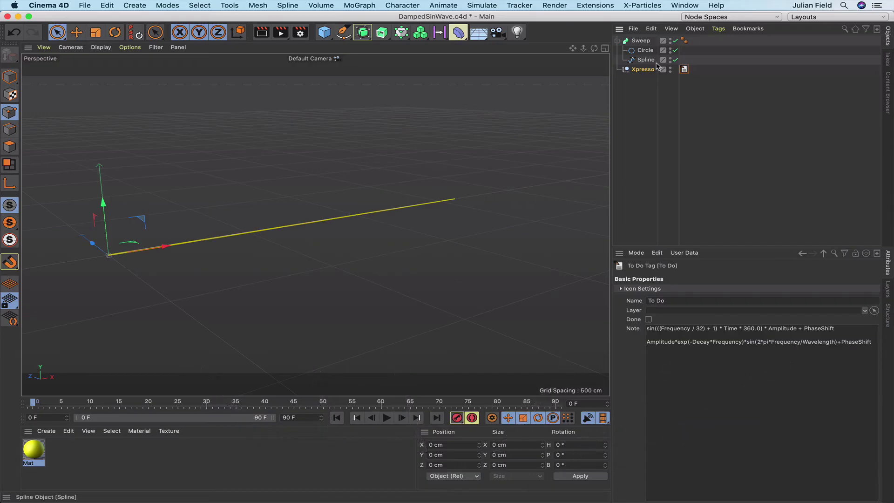
# - Add an XPresso tag to the Xpresso null and move its editor window clear of the object list
pyautogui.click(648, 70)
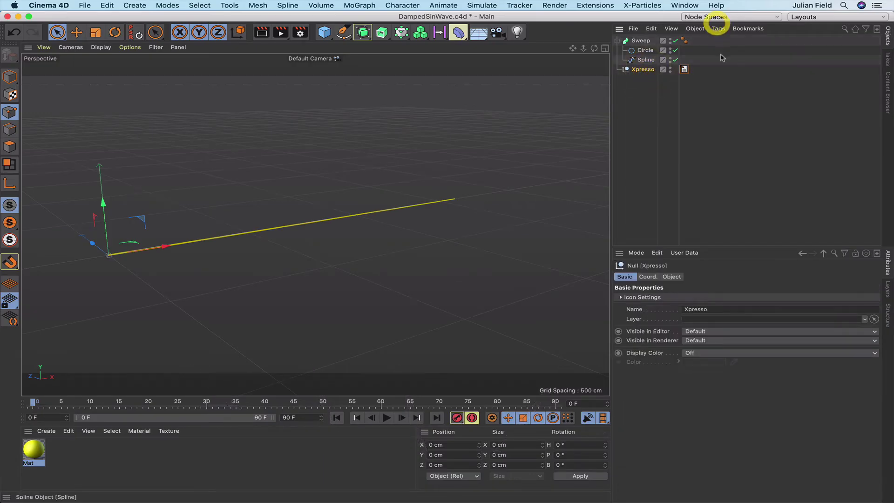
pyautogui.click(718, 28)
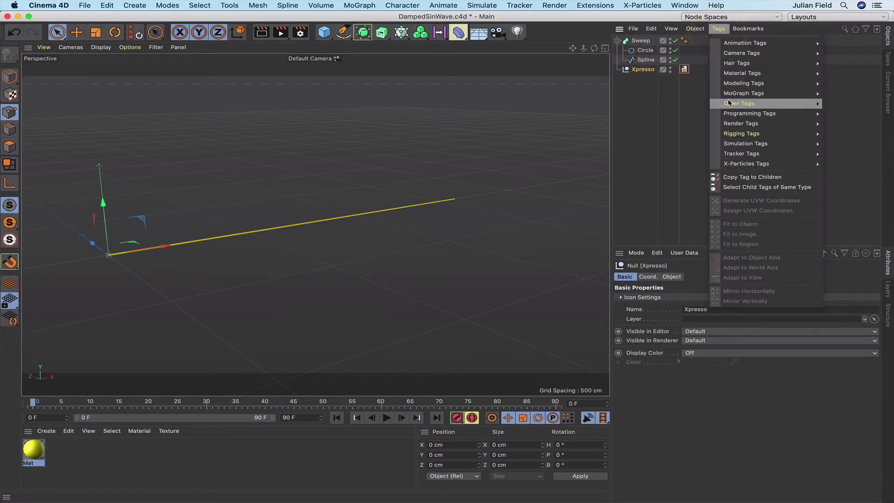
pyautogui.moveTo(735, 119)
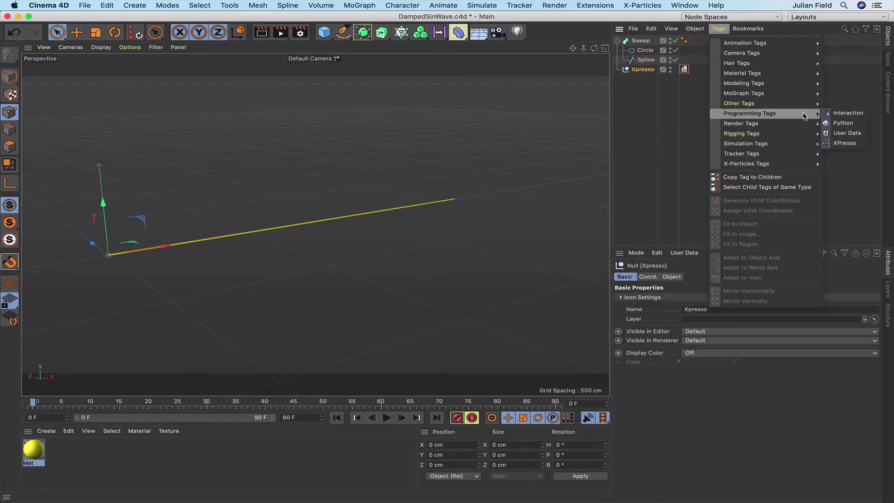
pyautogui.click(843, 143)
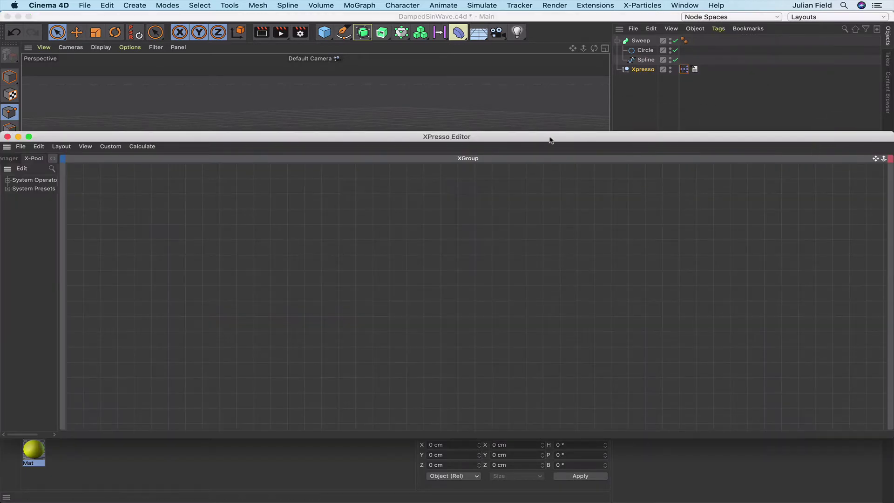
pyautogui.moveTo(548, 139); pyautogui.dragTo(594, 166)
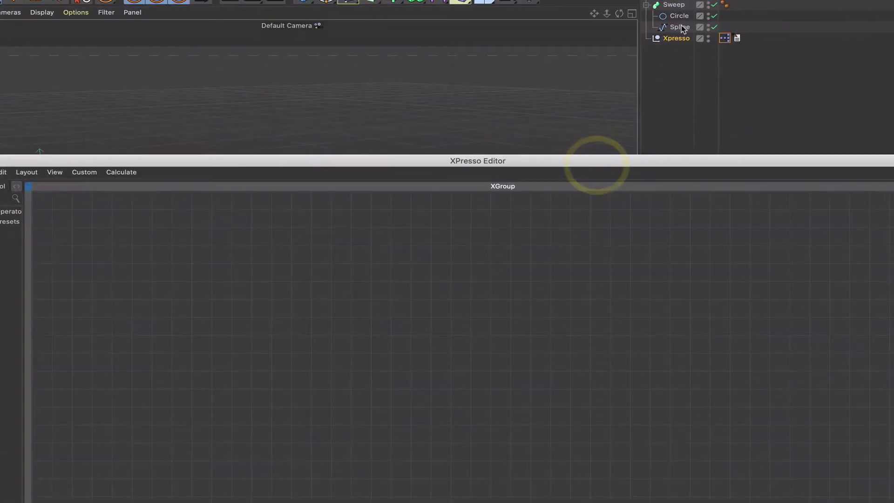
# - Place the Spline object as a node in the XGroup and add an Object output port to it
pyautogui.moveTo(677, 27); pyautogui.dragTo(203, 266)
pyautogui.moveTo(122, 242); pyautogui.dragTo(97, 222)
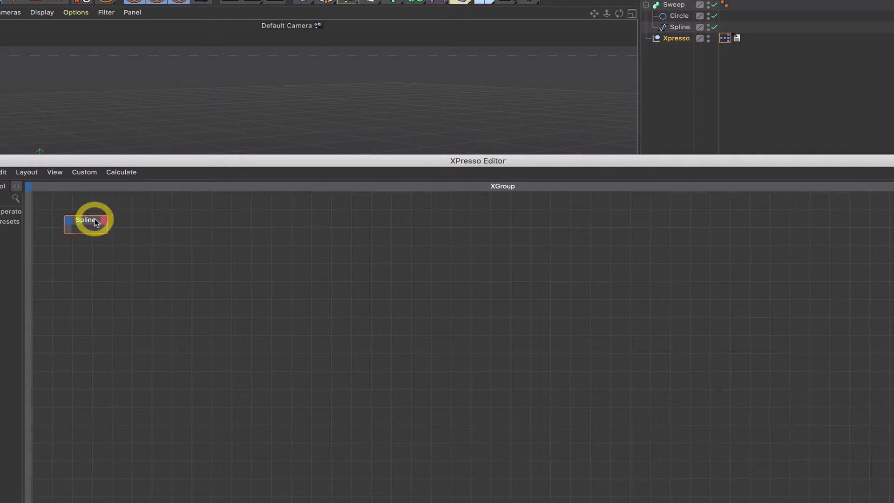
pyautogui.click(104, 222)
pyautogui.click(122, 273)
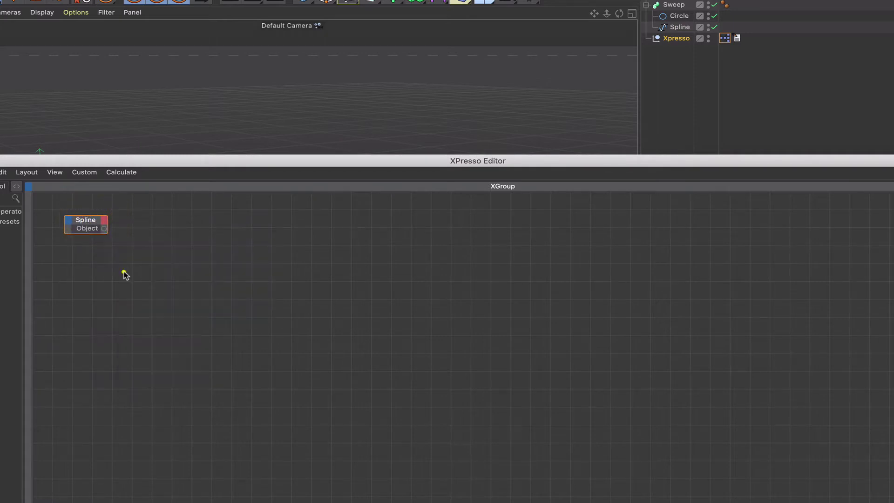
# - Add a Point node and connect the Spline node's Object output to the Point node's Object input
pyautogui.rightClick(145, 247)
pyautogui.moveTo(181, 251)
pyautogui.moveTo(272, 251)
pyautogui.moveTo(314, 250)
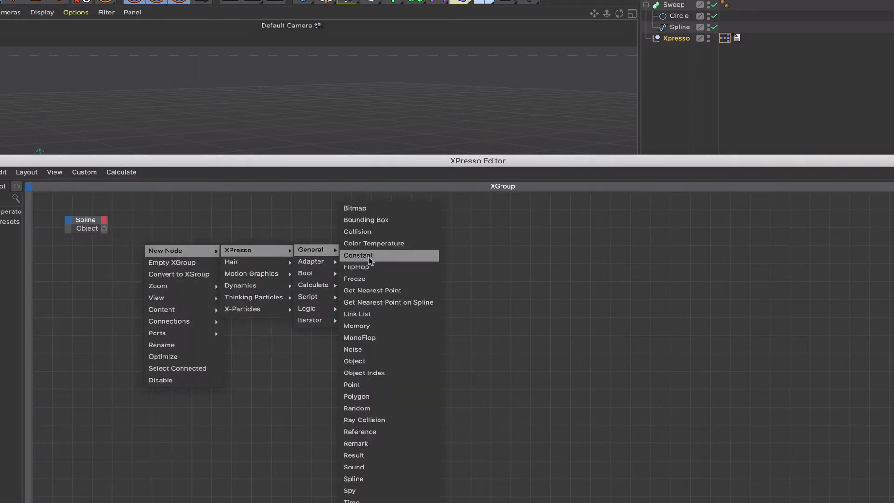
pyautogui.click(363, 384)
pyautogui.moveTo(157, 239); pyautogui.dragTo(213, 241)
pyautogui.moveTo(129, 241); pyautogui.dragTo(146, 245)
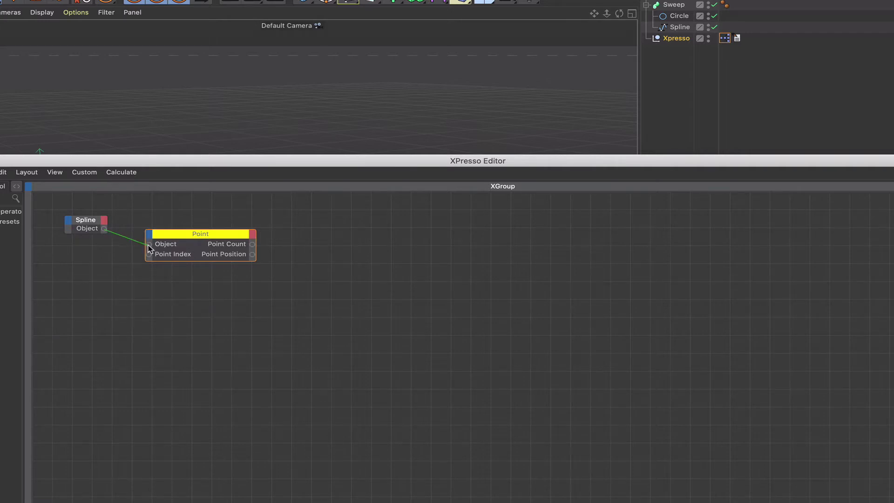
pyautogui.moveTo(149, 247); pyautogui.dragTo(147, 245)
pyautogui.moveTo(199, 234); pyautogui.dragTo(181, 254)
pyautogui.click(179, 251)
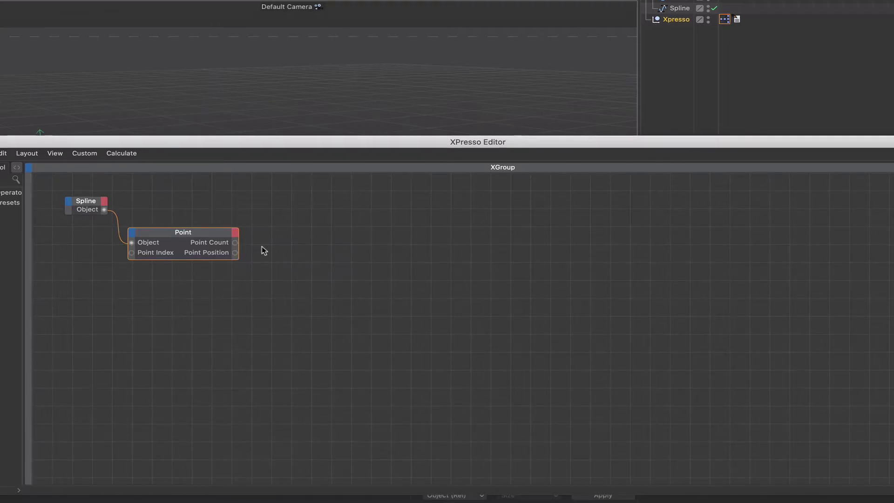
# - Add an Iteration node beside the Point node and connect Point Count to Iteration End
pyautogui.rightClick(265, 250)
pyautogui.moveTo(291, 251)
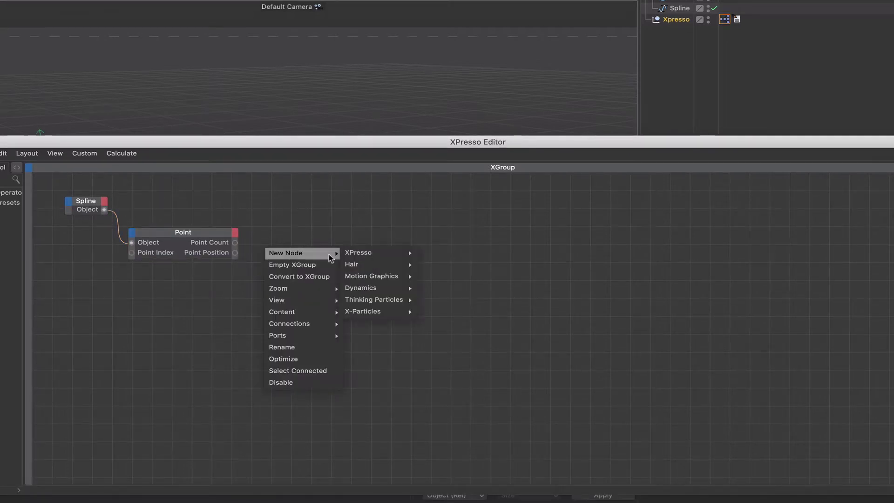
pyautogui.moveTo(364, 257)
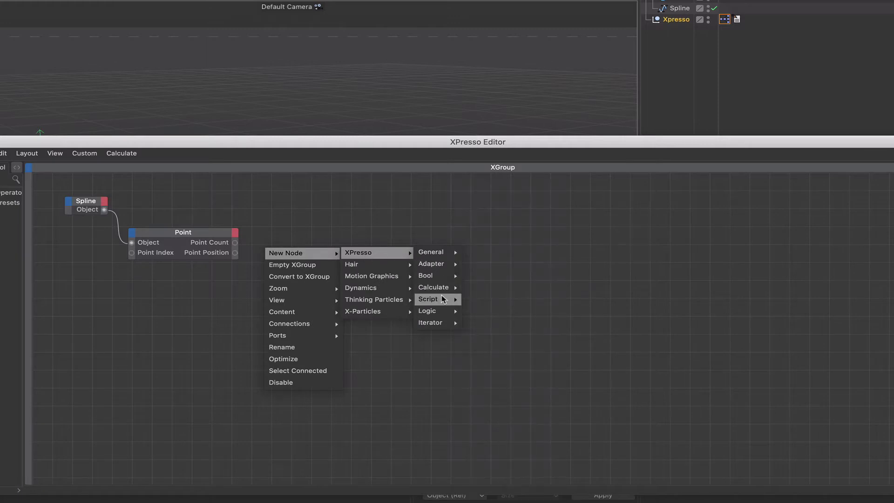
pyautogui.moveTo(443, 323)
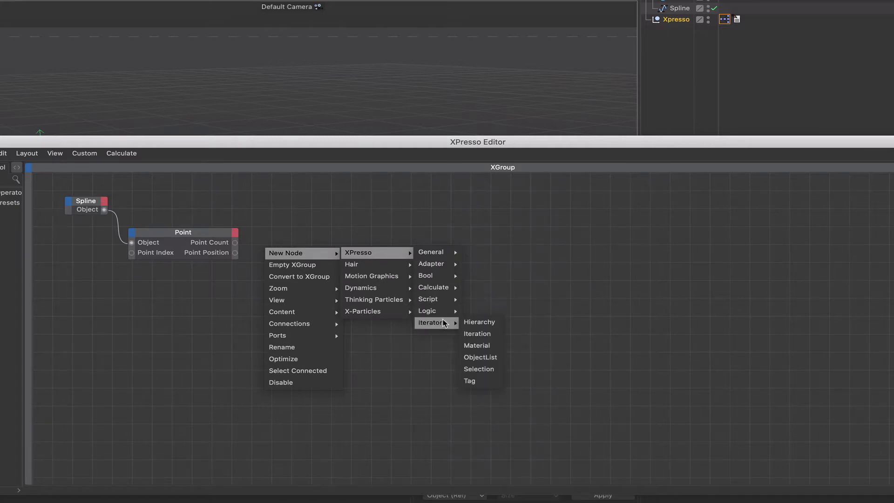
pyautogui.click(476, 336)
pyautogui.moveTo(281, 236); pyautogui.dragTo(415, 236)
pyautogui.moveTo(234, 242); pyautogui.dragTo(349, 255)
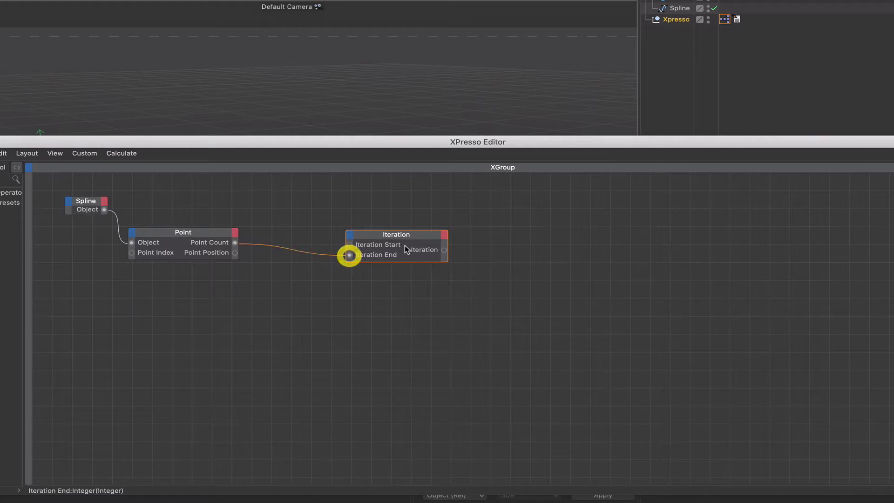
pyautogui.moveTo(407, 235); pyautogui.dragTo(407, 227)
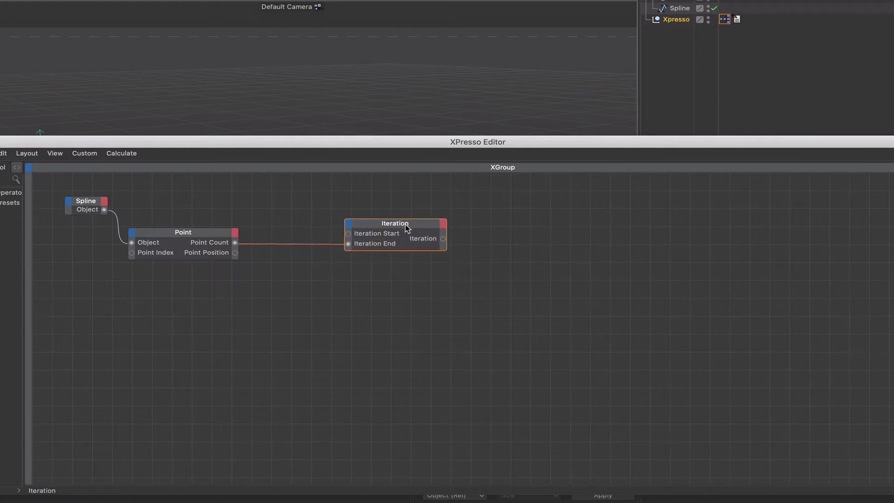
pyautogui.click(405, 227)
# - Make room in the XPresso editor and add a Math node after the Iteration node
pyautogui.moveTo(559, 142); pyautogui.dragTo(209, 91)
pyautogui.moveTo(279, 93); pyautogui.dragTo(490, 91)
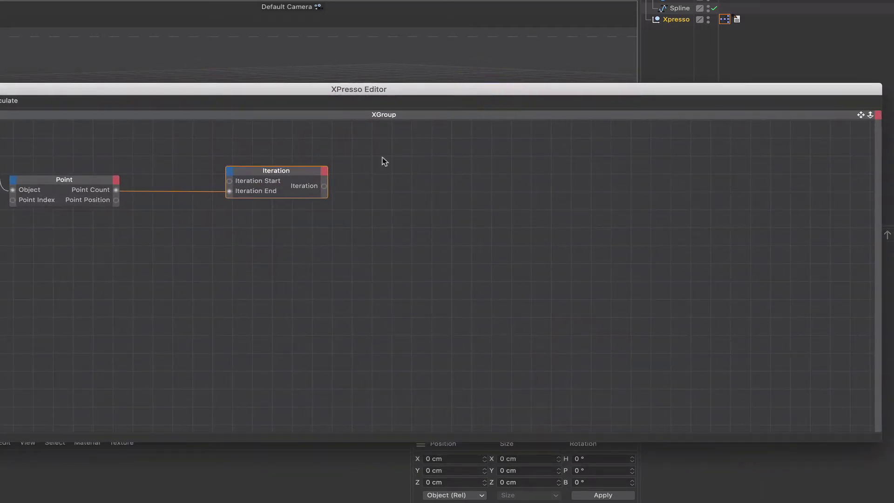
pyautogui.moveTo(309, 169); pyautogui.dragTo(314, 169)
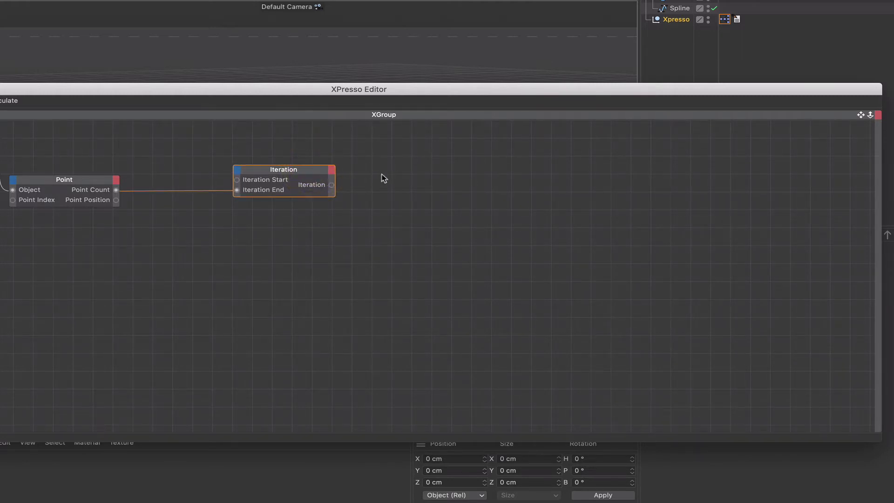
pyautogui.rightClick(374, 183)
pyautogui.moveTo(395, 188)
pyautogui.moveTo(467, 188)
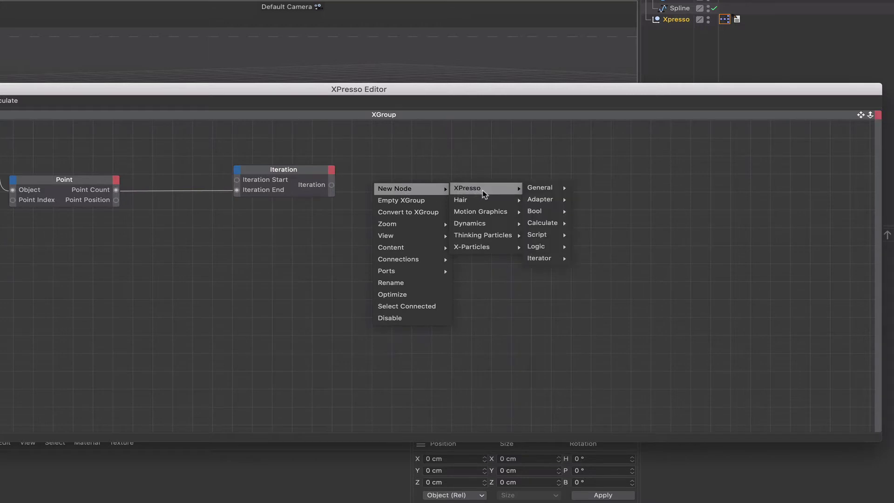
pyautogui.moveTo(527, 191)
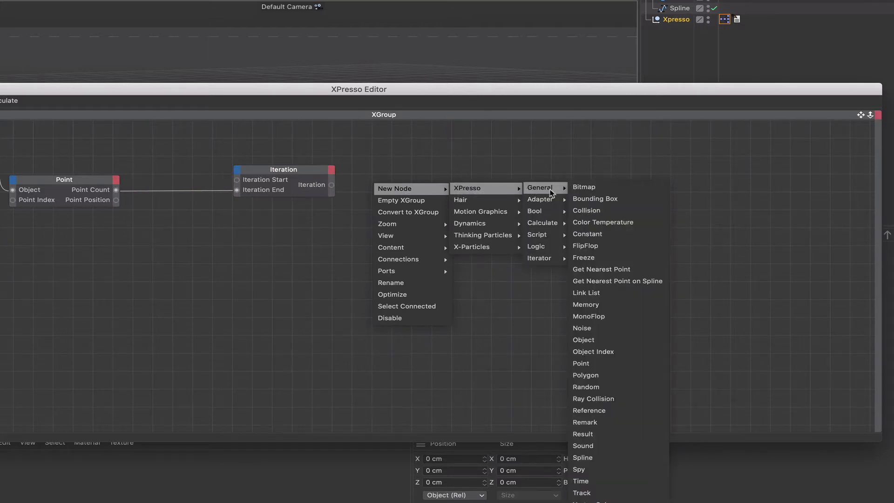
pyautogui.moveTo(550, 223)
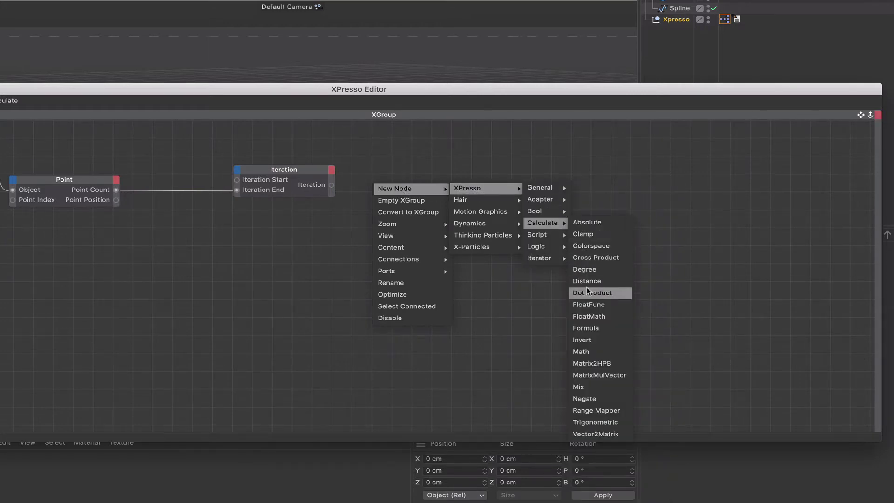
pyautogui.click(586, 352)
pyautogui.moveTo(378, 174); pyautogui.dragTo(406, 204)
# - Set the Math node's function to Divide and connect the Iteration output to its first input
pyautogui.moveTo(526, 91); pyautogui.dragTo(309, 83)
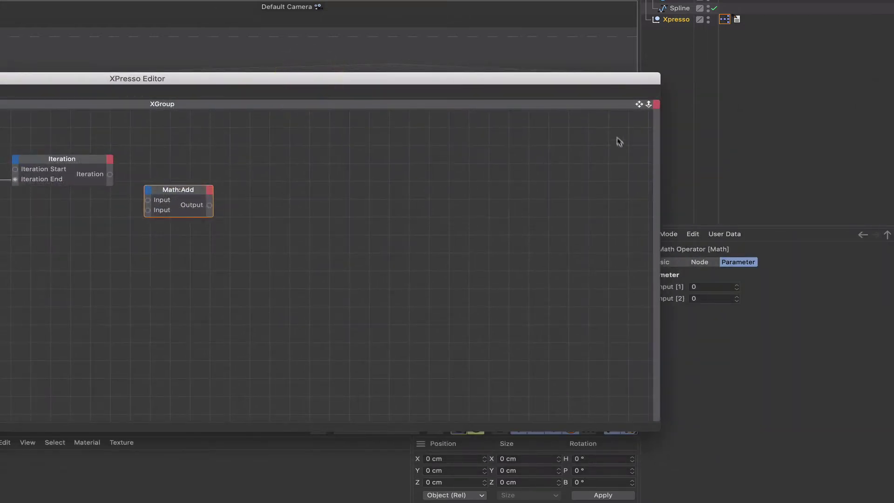
pyautogui.moveTo(619, 84); pyautogui.dragTo(573, 76)
pyautogui.click(740, 262)
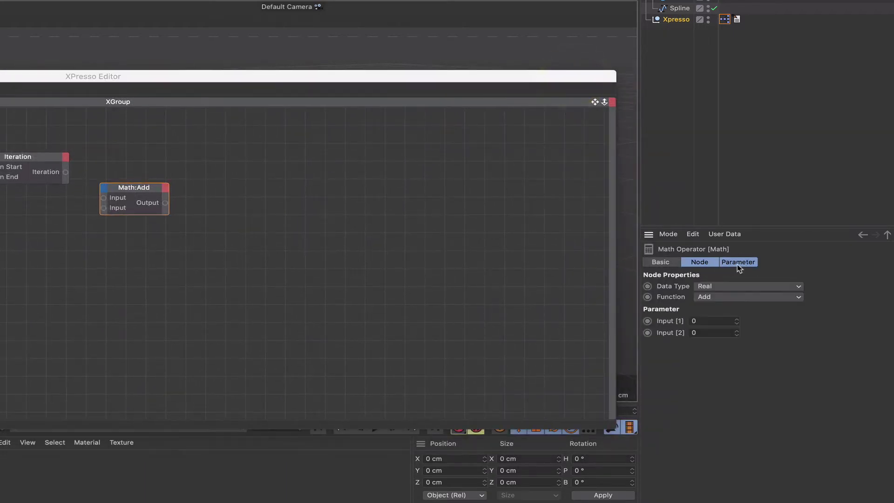
pyautogui.click(712, 297)
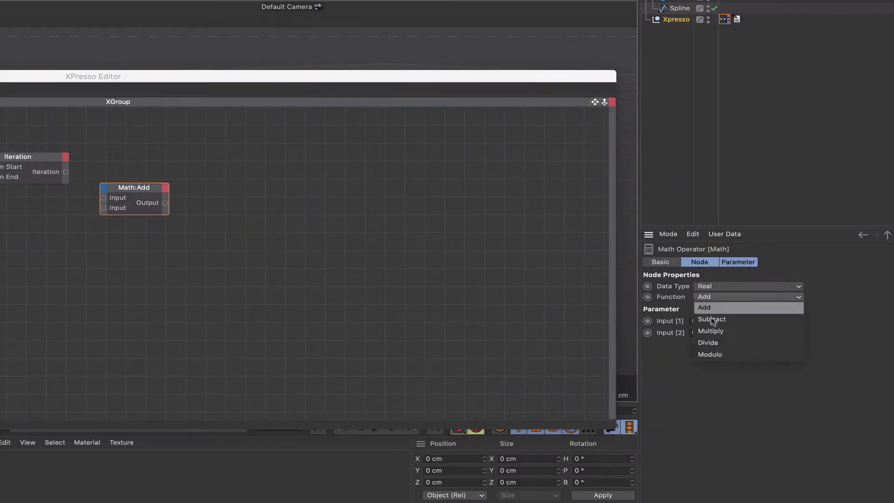
pyautogui.click(717, 341)
pyautogui.moveTo(150, 189); pyautogui.dragTo(160, 188)
pyautogui.click(159, 188)
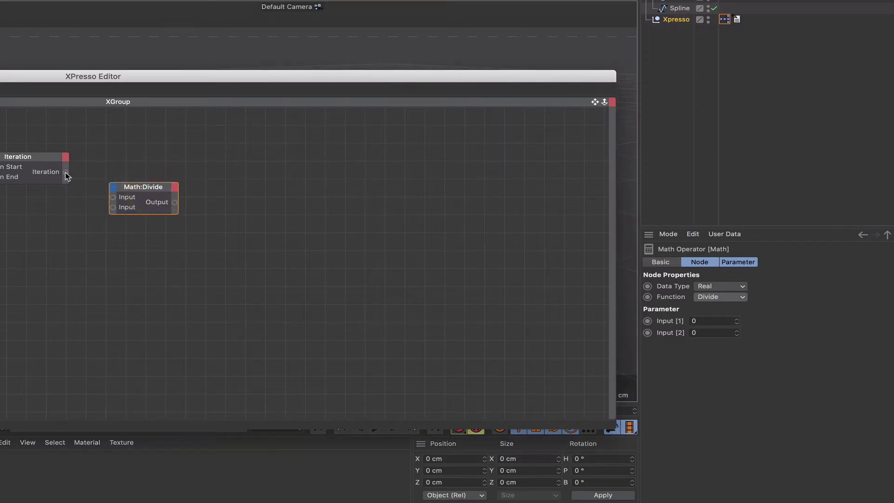
pyautogui.moveTo(88, 191); pyautogui.dragTo(113, 197)
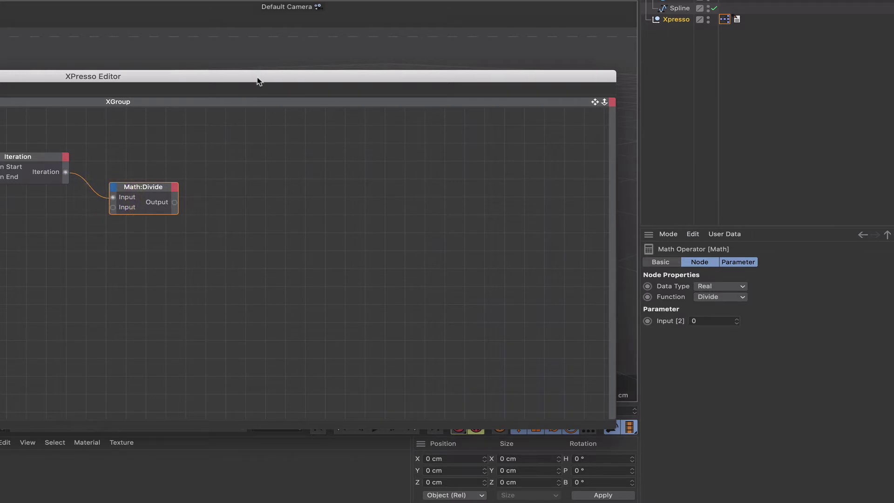
# - Add a Formula node and place it after the Math:Divide node
pyautogui.moveTo(257, 81); pyautogui.dragTo(316, 73)
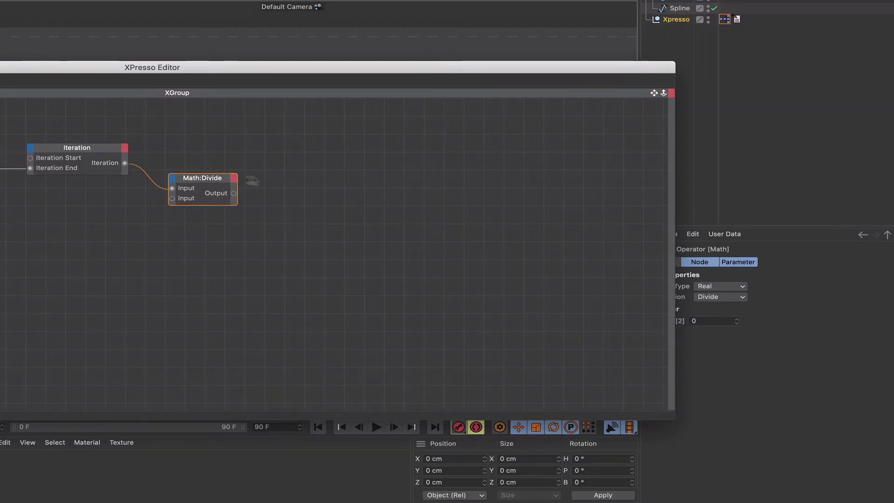
pyautogui.rightClick(269, 181)
pyautogui.moveTo(339, 181)
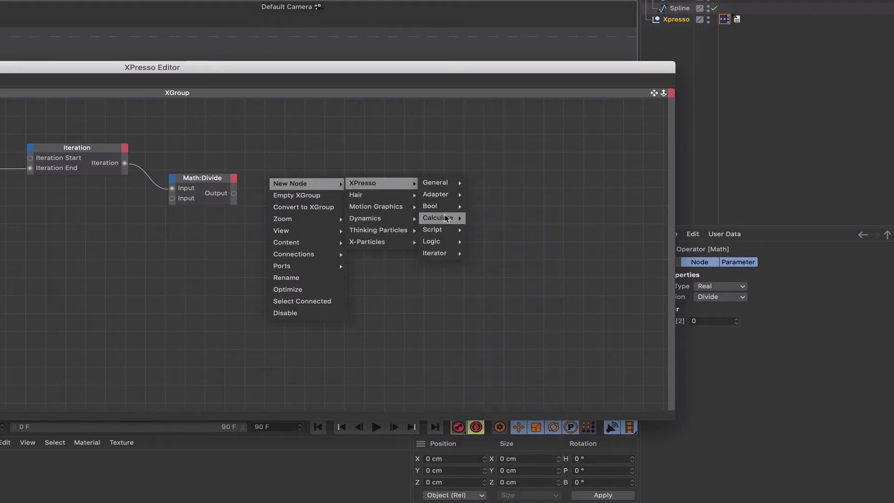
pyautogui.moveTo(442, 218)
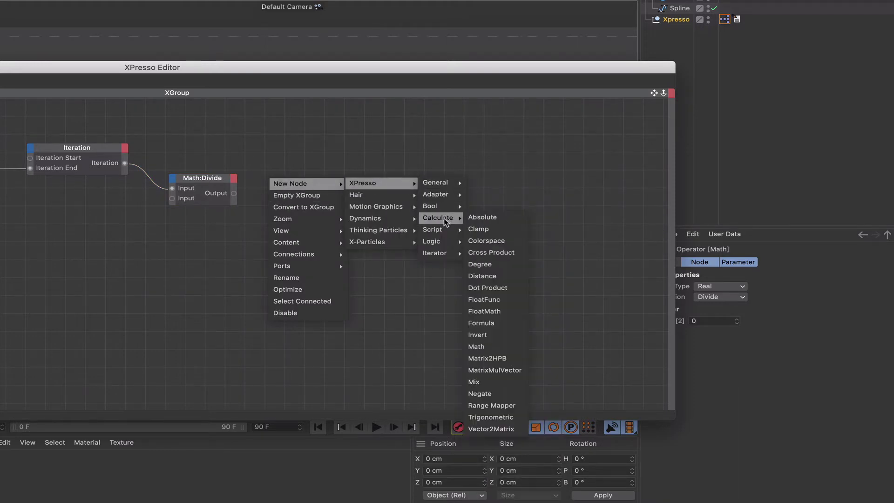
pyautogui.click(481, 323)
pyautogui.moveTo(250, 176); pyautogui.dragTo(304, 195)
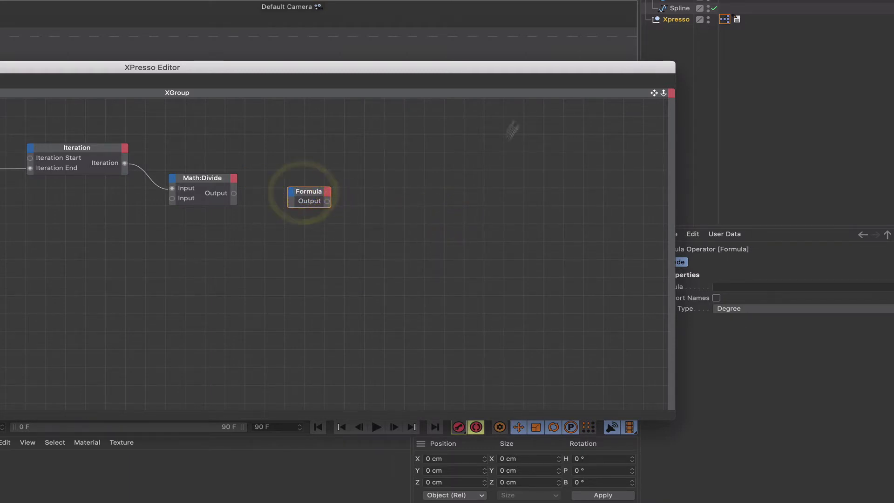
# - Make room in the XPresso editor and place the Formula node slightly lower, beside the Math:Divide node
pyautogui.moveTo(554, 76); pyautogui.dragTo(479, 68)
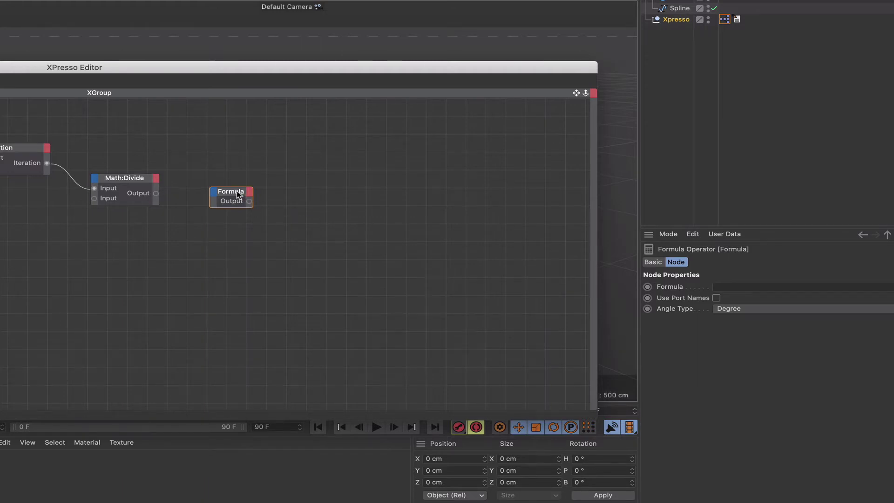
pyautogui.moveTo(240, 71); pyautogui.dragTo(358, 42)
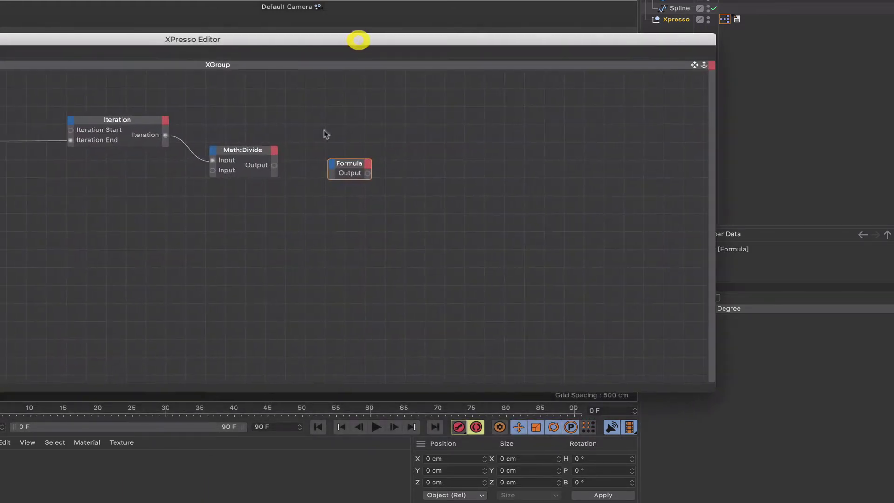
pyautogui.moveTo(349, 166); pyautogui.dragTo(338, 180)
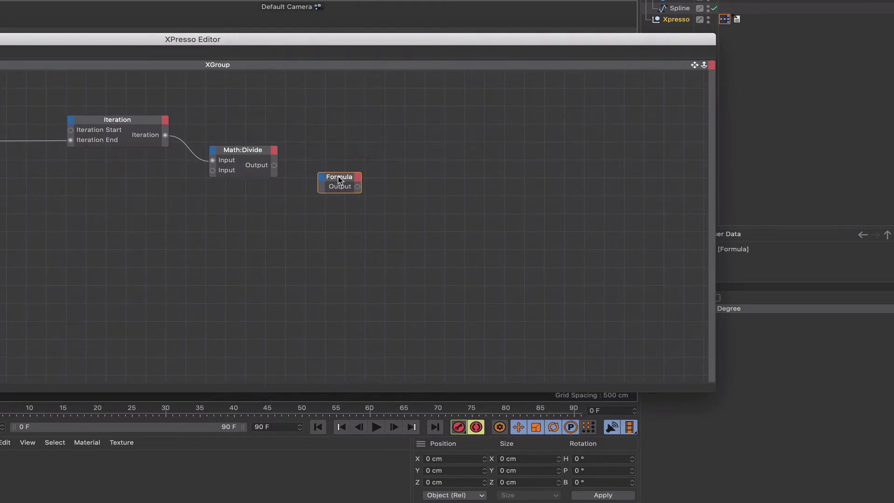
# - Give the Formula node six value inputs, name the first one Amplitude, and expand the node to list all its ports
pyautogui.click(338, 179)
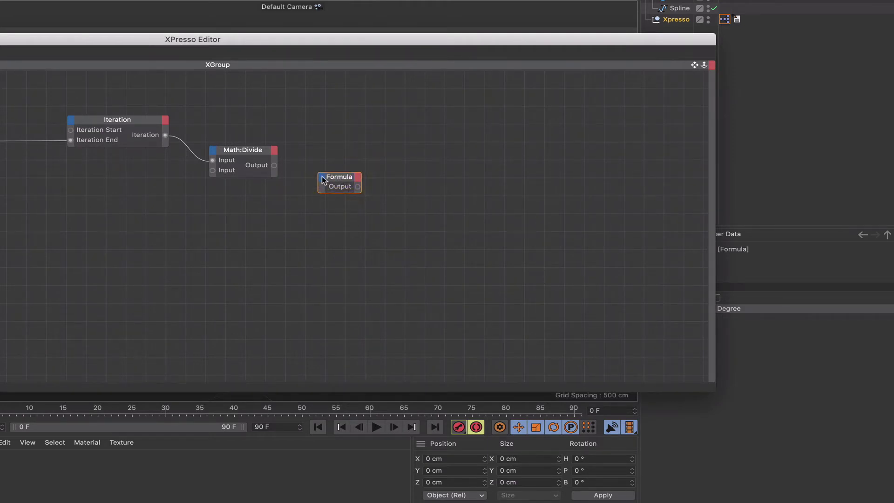
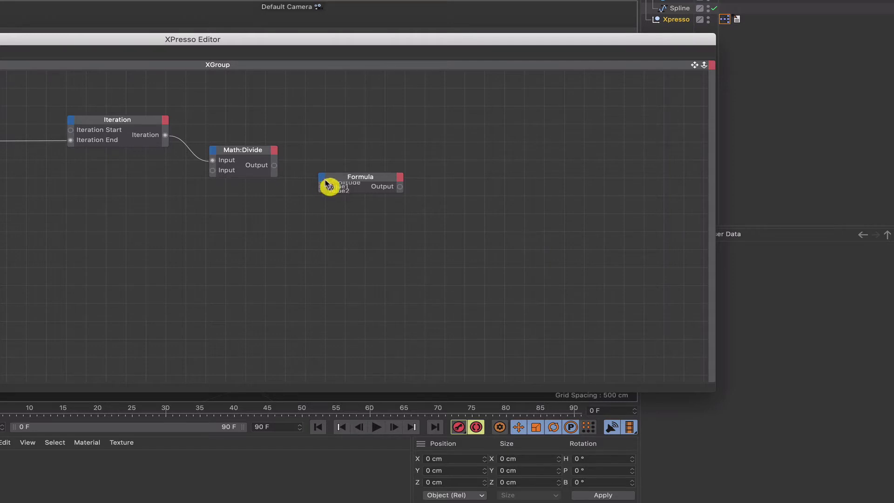
pyautogui.click(320, 180)
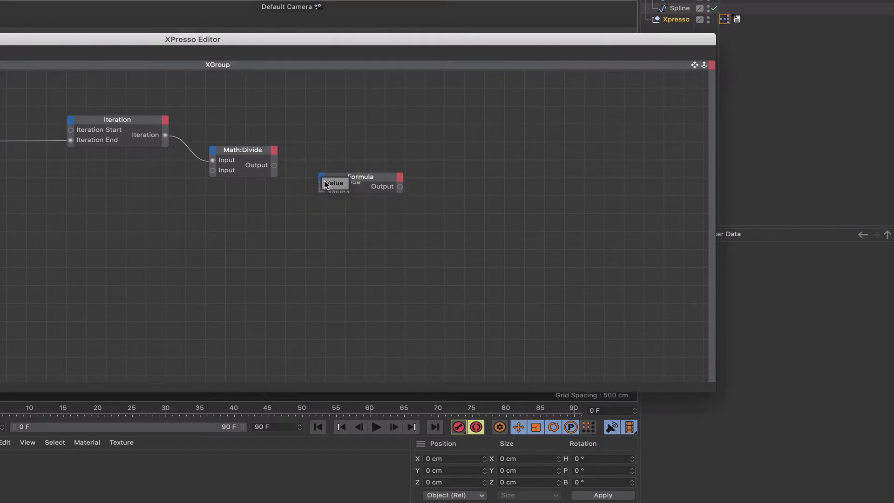
pyautogui.click(325, 180)
pyautogui.click(321, 181)
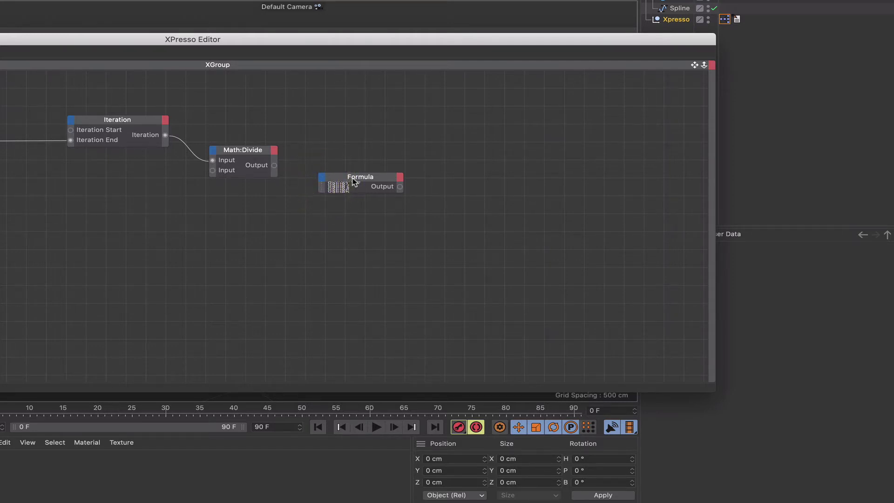
pyautogui.click(354, 180)
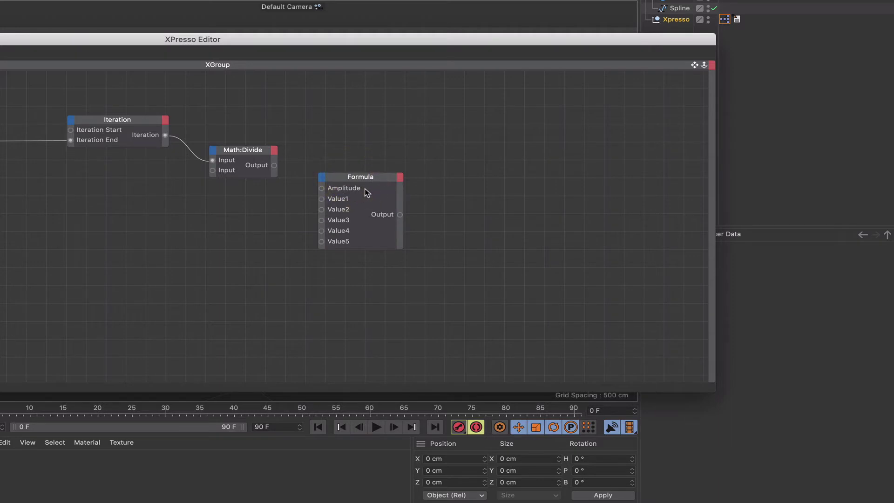
# - Rename the Formula node's Value1 port to Decay and its Value2 port to Frequency
pyautogui.rightClick(334, 200)
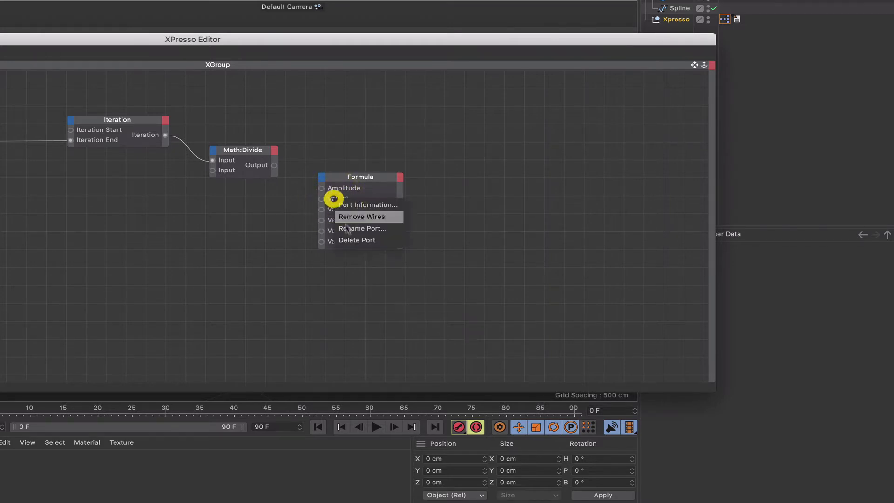
pyautogui.click(352, 228)
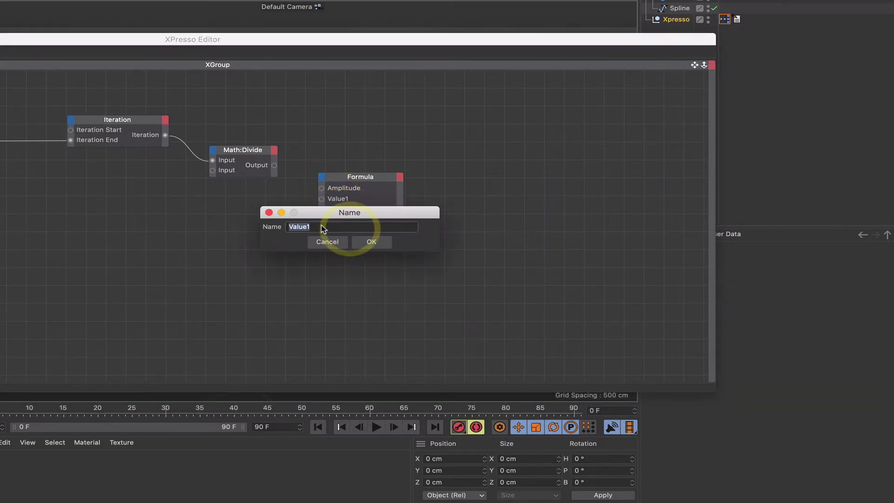
pyautogui.write('Decay')
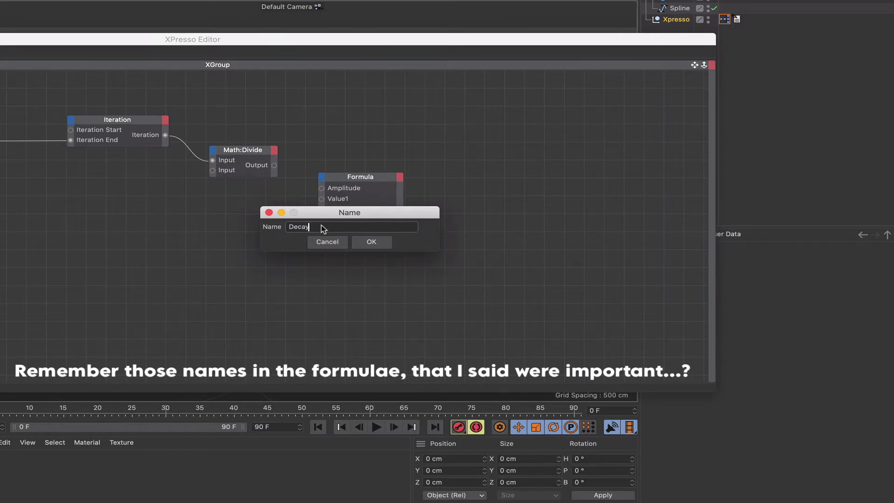
pyautogui.press('Return')
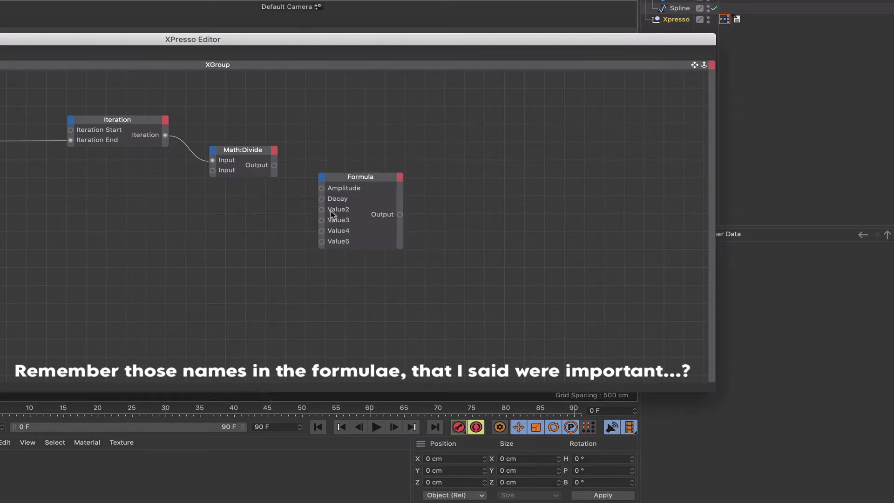
pyautogui.rightClick(334, 211)
pyautogui.click(356, 238)
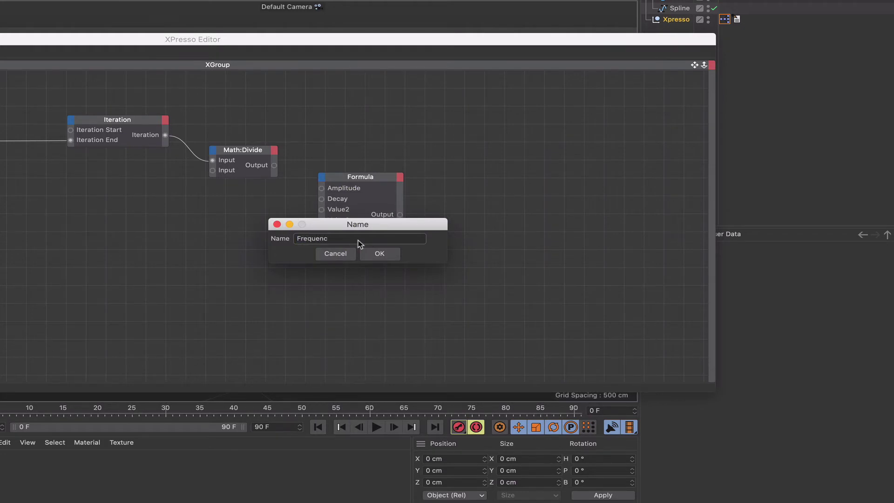
pyautogui.press('Return')
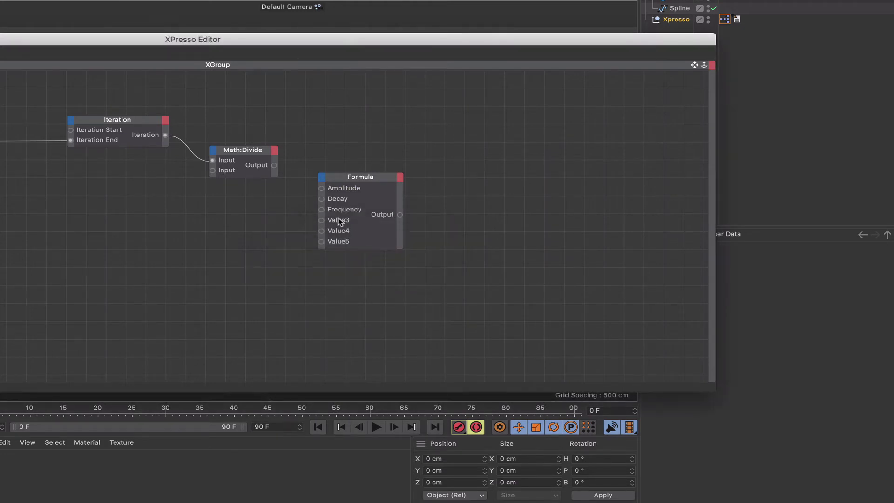
# - Rename the Formula node's Value3 port to Wavelength and its Value4 port to PhaseShift
pyautogui.rightClick(338, 216)
pyautogui.click(359, 247)
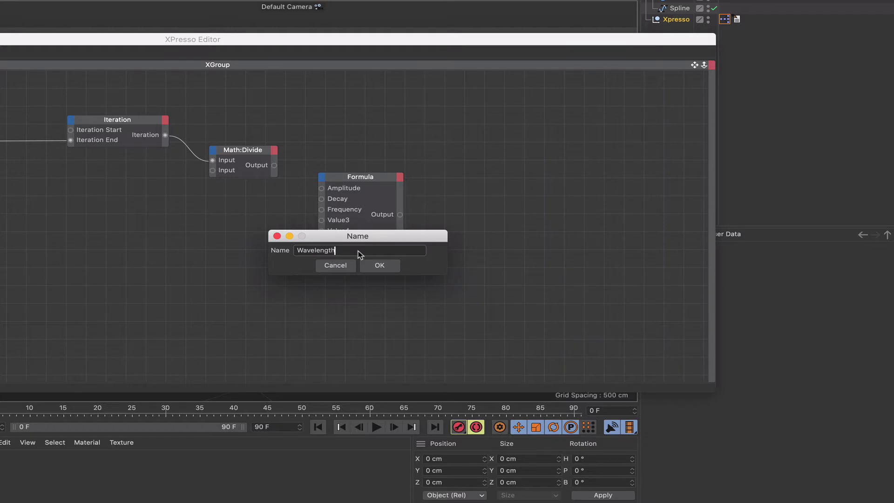
pyautogui.press('Return')
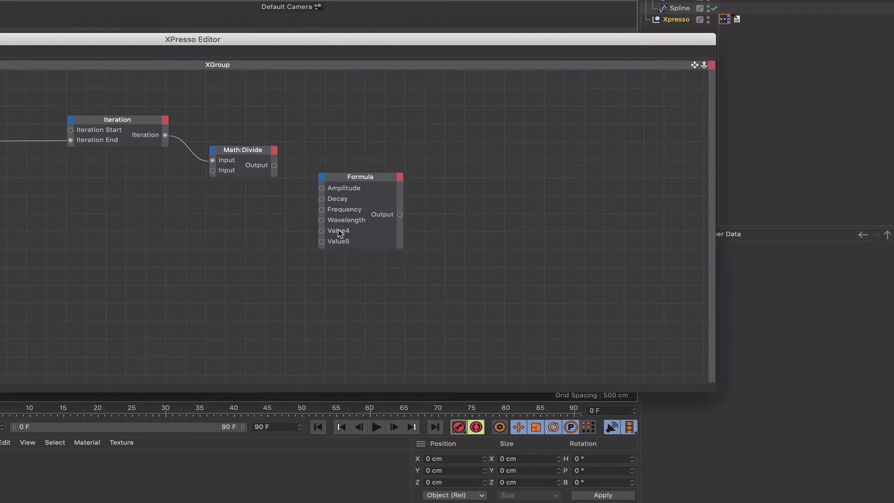
pyautogui.rightClick(338, 232)
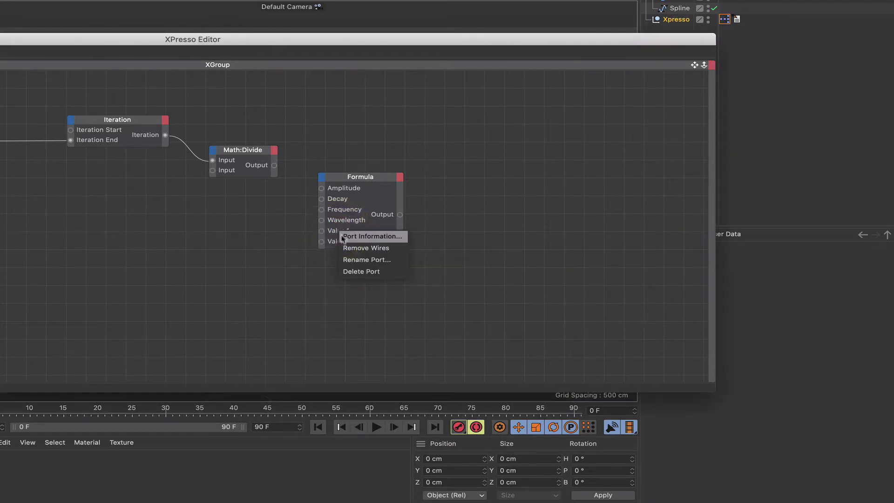
pyautogui.click(350, 260)
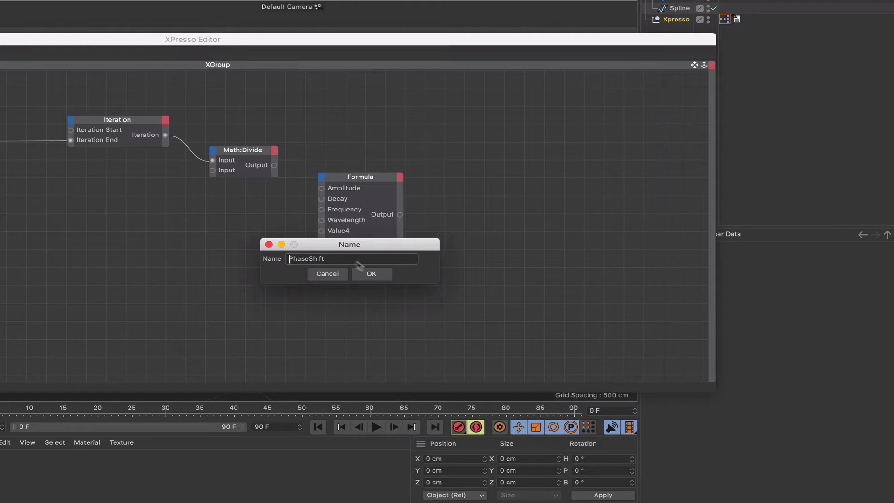
pyautogui.click(372, 274)
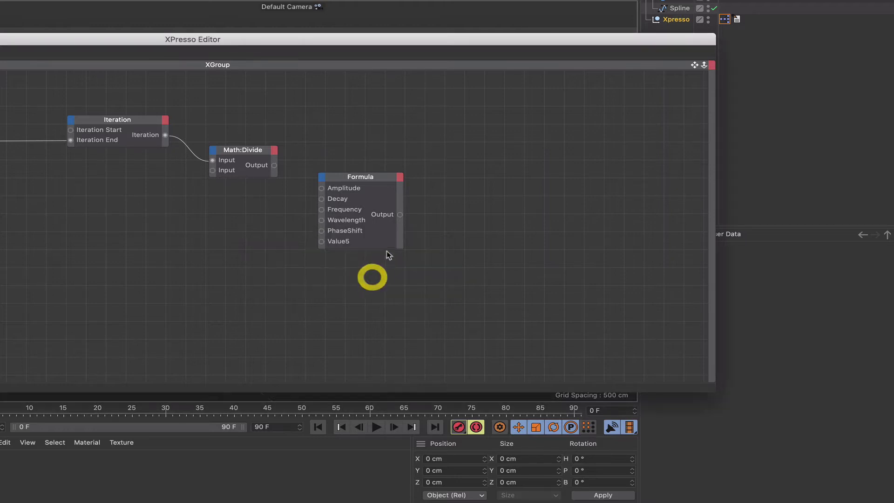
# - Rename the Formula node's Value5 port to Time
pyautogui.rightClick(342, 243)
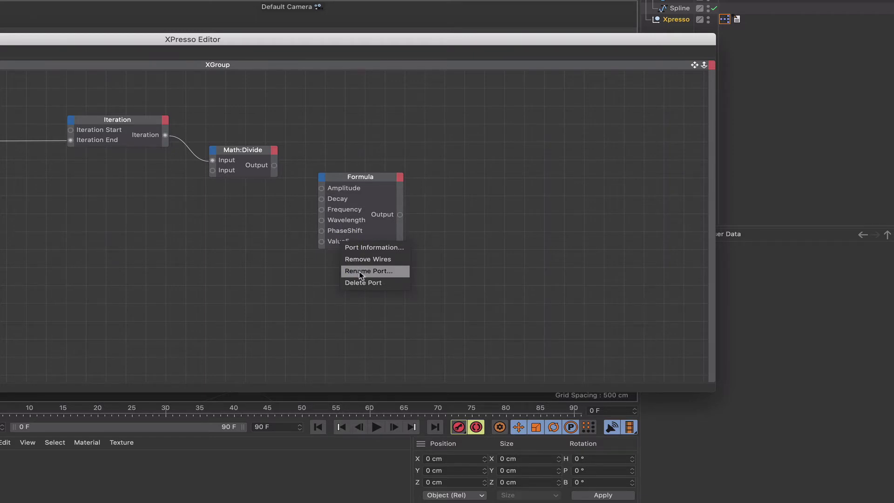
pyautogui.click(361, 272)
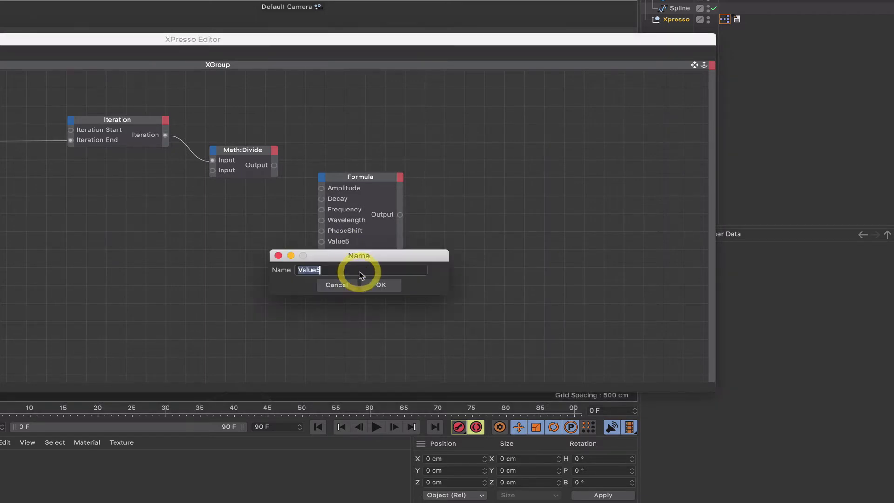
pyautogui.press('Return')
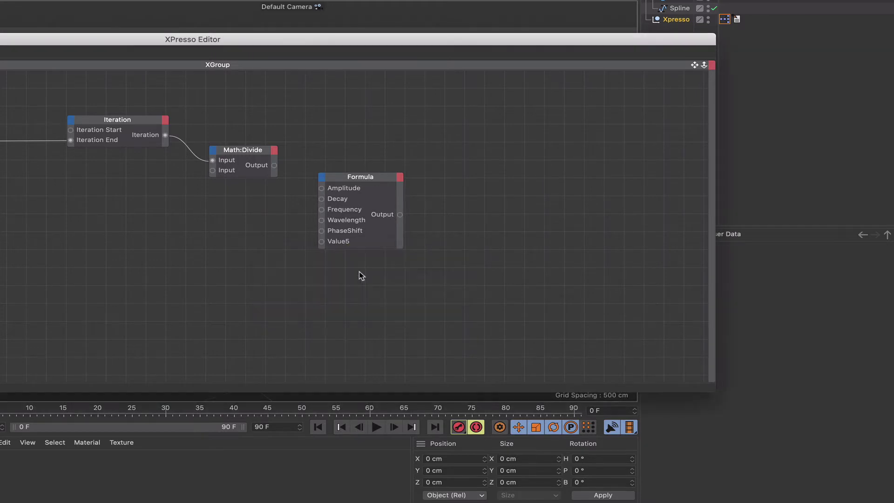
# - Add a Time node below the Math:Divide node and connect its output to the Formula node's Time input
pyautogui.rightClick(217, 282)
pyautogui.moveTo(246, 289)
pyautogui.moveTo(313, 291)
pyautogui.moveTo(382, 291)
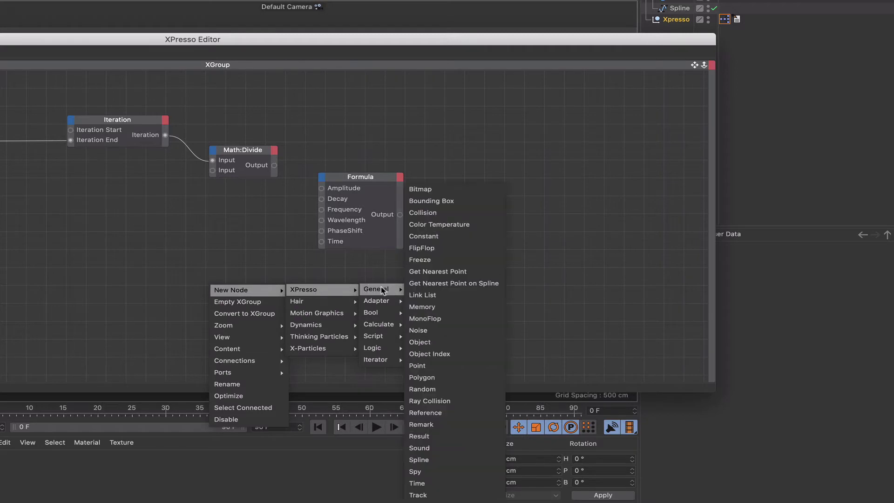
pyautogui.click(434, 483)
pyautogui.moveTo(215, 282); pyautogui.dragTo(282, 265)
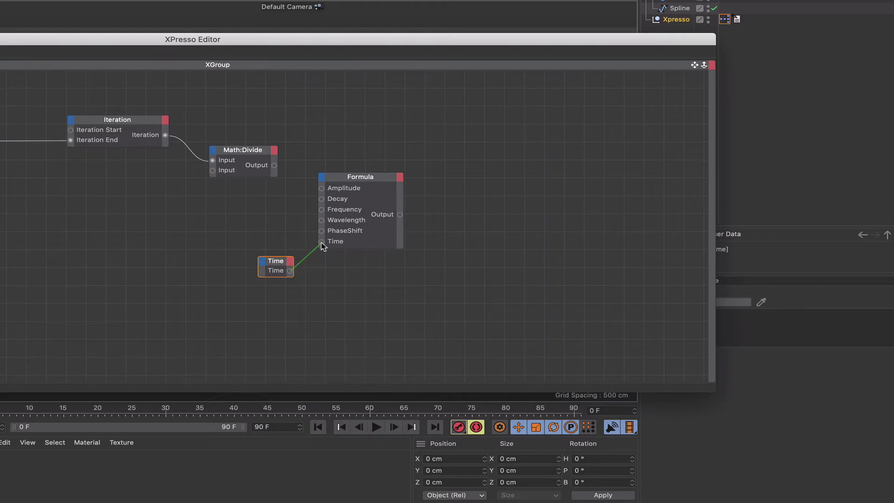
pyautogui.moveTo(323, 245); pyautogui.dragTo(321, 241)
# - Duplicate the Math:Divide node, place the copy beyond the Formula node on its upper right, and shift the original slightly down
pyautogui.scroll(-2, 279, 261)
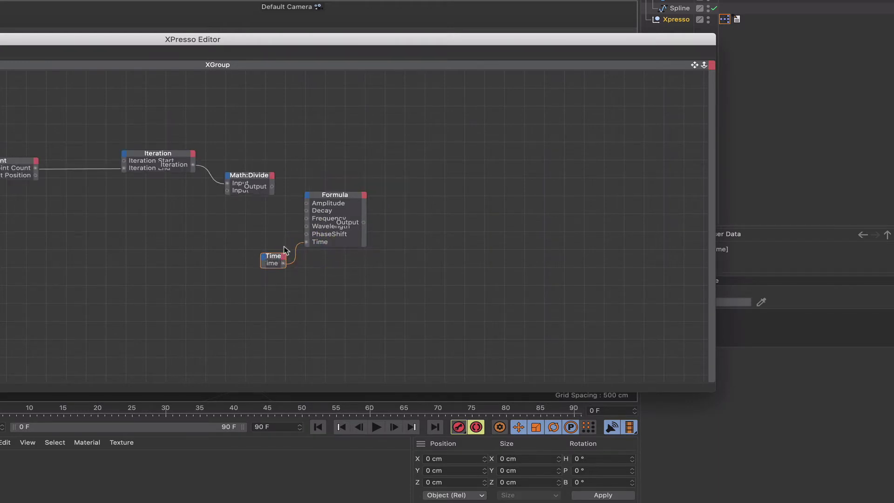
pyautogui.moveTo(260, 41); pyautogui.dragTo(491, 0)
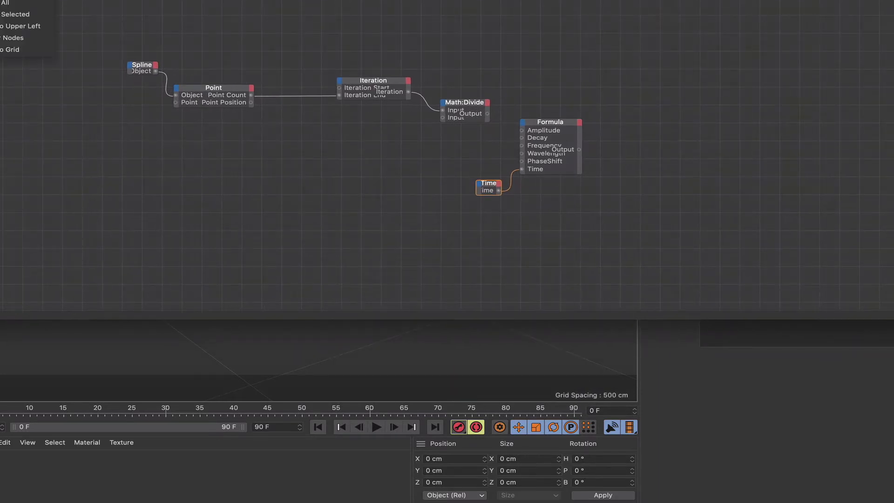
pyautogui.click(65, 2)
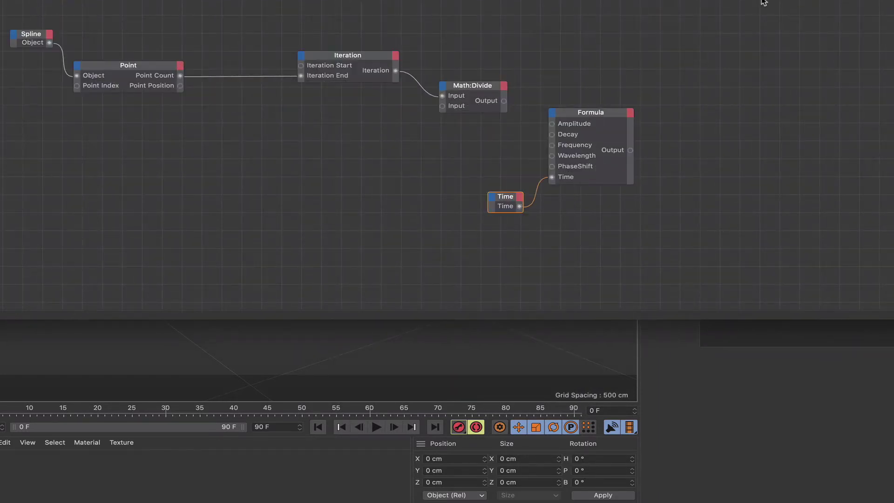
pyautogui.moveTo(857, 2); pyautogui.dragTo(798, 111)
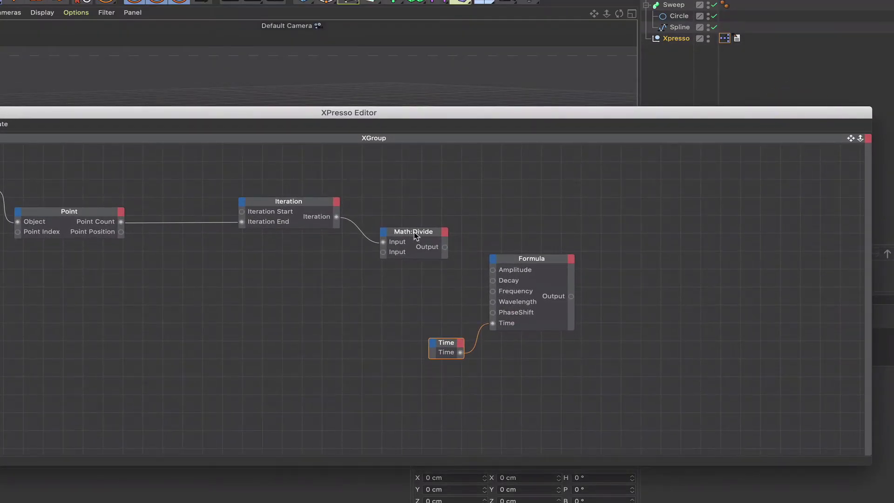
pyautogui.keyDown('ctrl'); pyautogui.moveTo(410, 233); pyautogui.dragTo(617, 206); pyautogui.keyUp('ctrl')
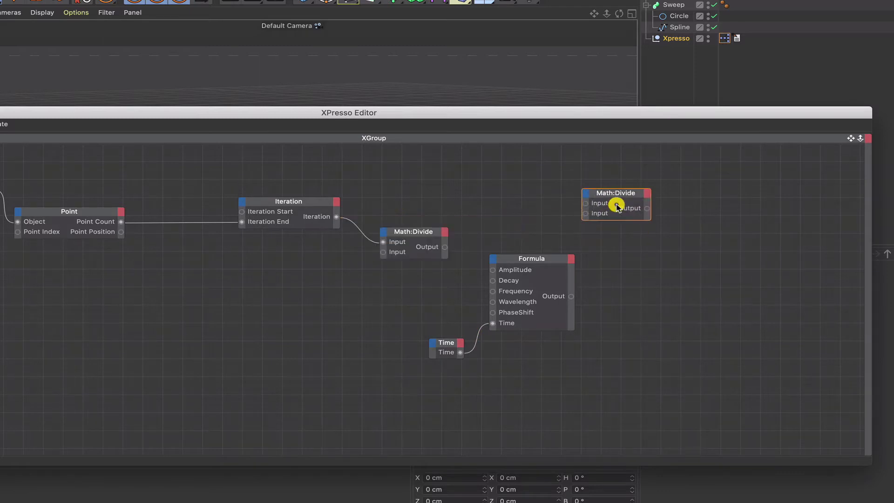
pyautogui.moveTo(415, 236); pyautogui.dragTo(403, 260)
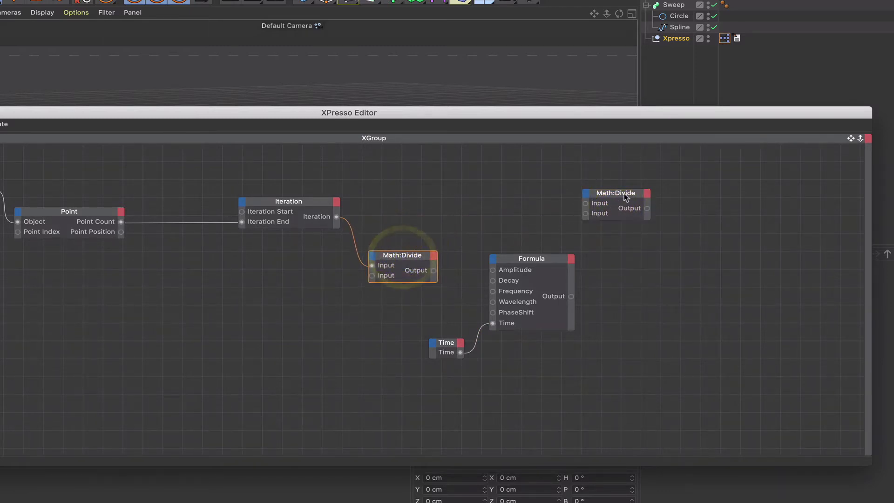
pyautogui.moveTo(623, 193); pyautogui.dragTo(653, 215)
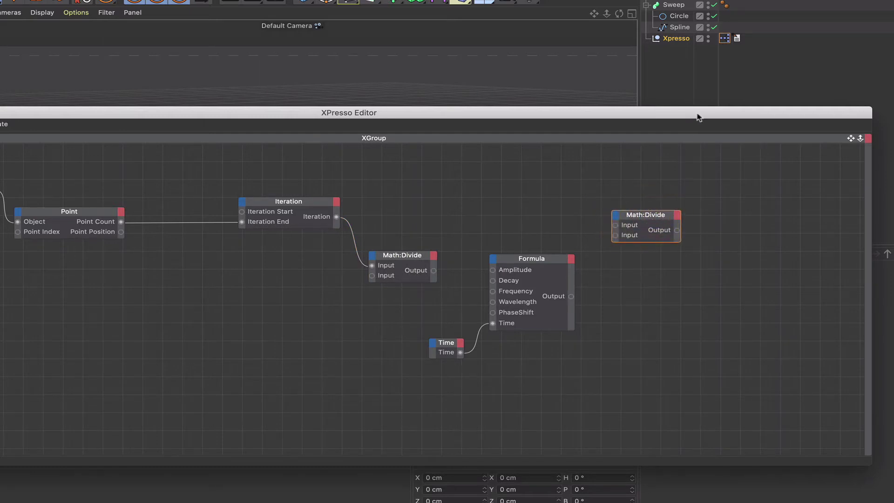
# - Change the duplicated Math node's function to Multiply
pyautogui.moveTo(698, 114); pyautogui.dragTo(493, 126)
pyautogui.click(721, 316)
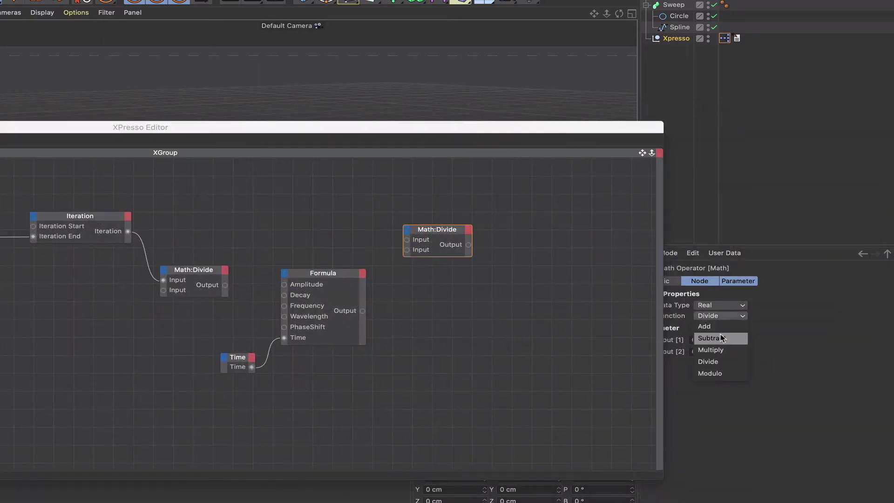
pyautogui.click(722, 343)
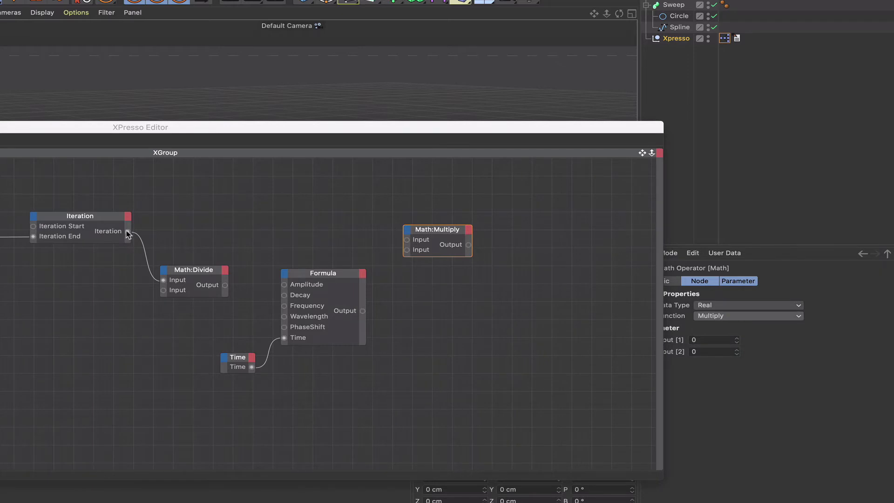
# - Connect the Iteration output to the Math:Multiply node's first input and set its Input [2] to 50
pyautogui.moveTo(127, 232); pyautogui.dragTo(462, 220)
pyautogui.click(461, 218)
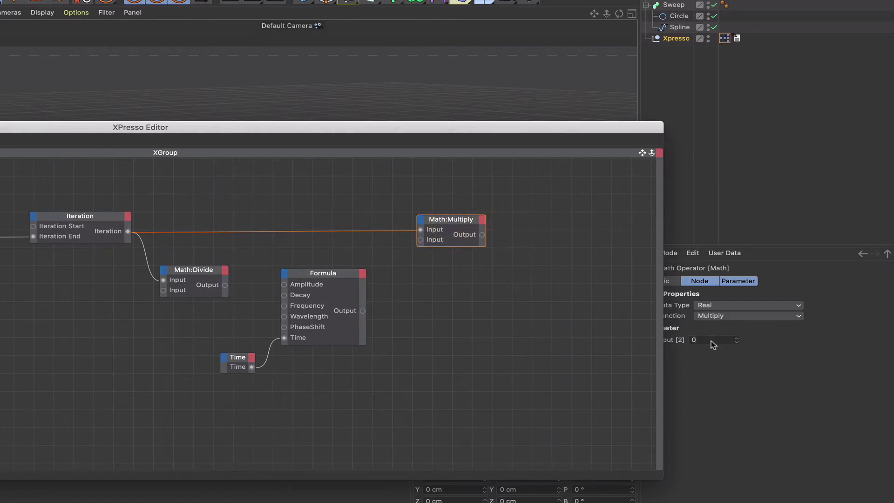
pyautogui.click(693, 339)
pyautogui.write('50')
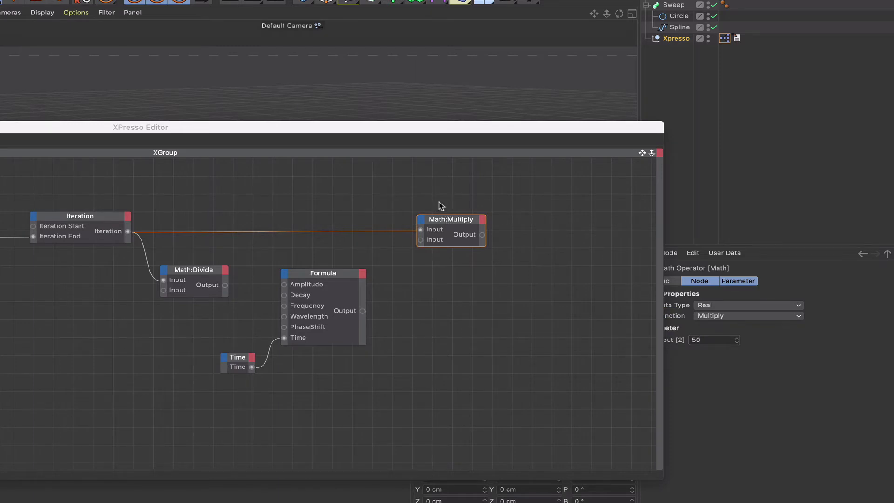
# - Add a Vector2Reals node beside the Formula node and connect the Formula Output to its Input
pyautogui.moveTo(479, 128); pyautogui.dragTo(373, 327)
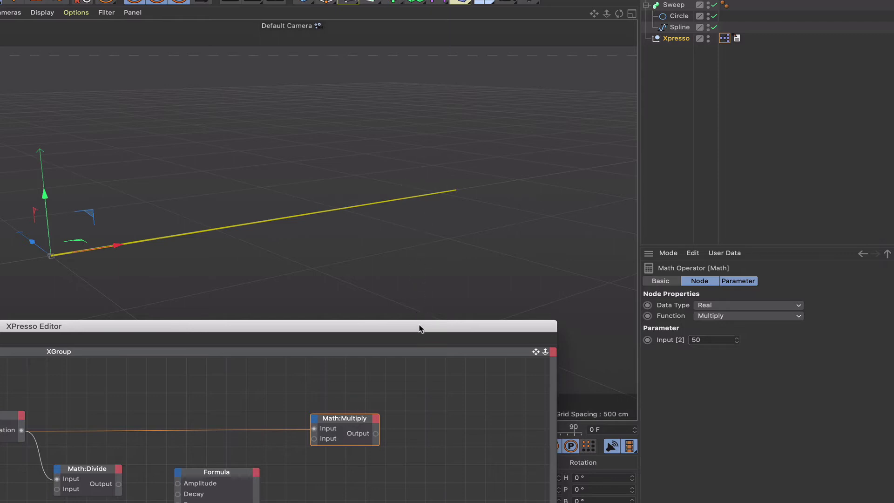
pyautogui.moveTo(419, 328); pyautogui.dragTo(525, 137)
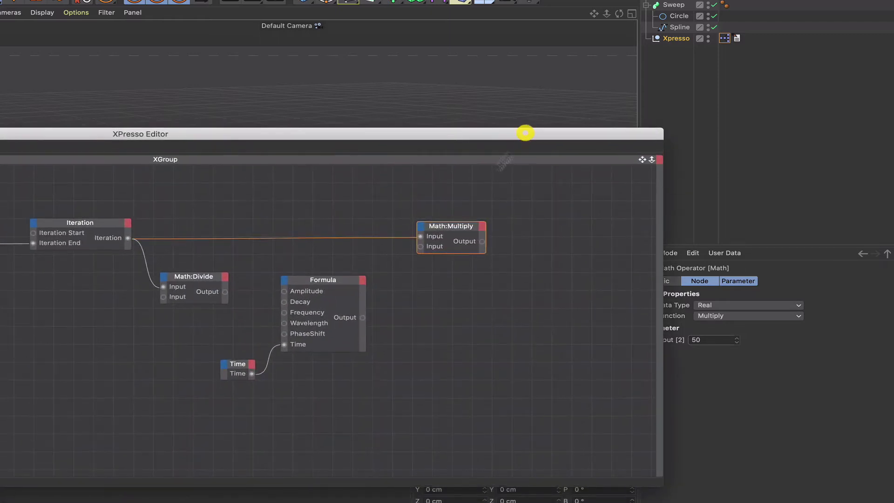
pyautogui.rightClick(397, 315)
pyautogui.moveTo(442, 323)
pyautogui.moveTo(526, 323)
pyautogui.moveTo(562, 324)
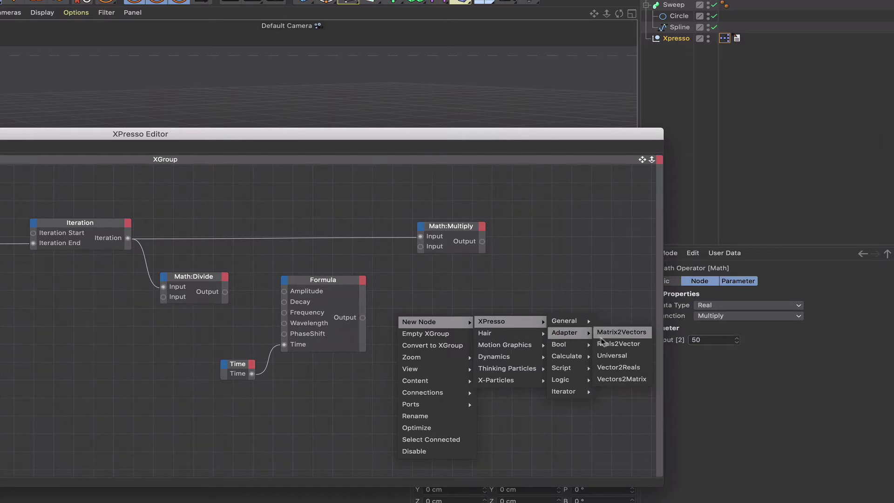
pyautogui.click(608, 367)
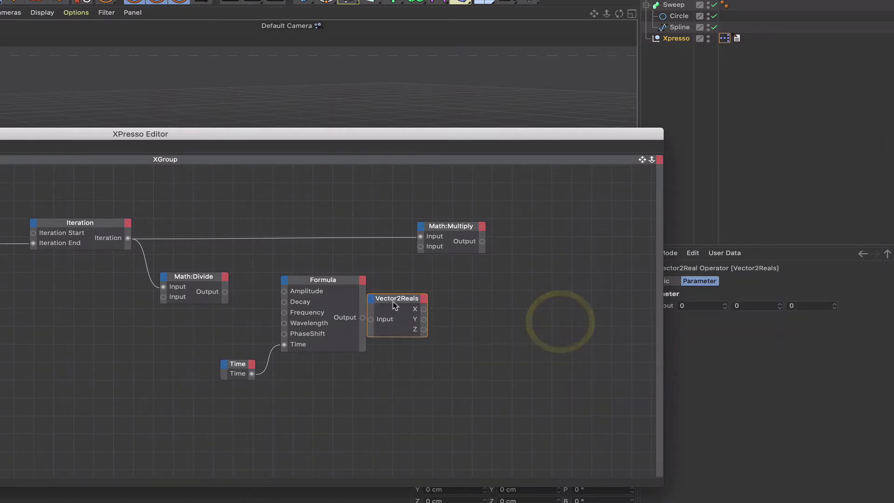
pyautogui.moveTo(393, 298); pyautogui.dragTo(443, 298)
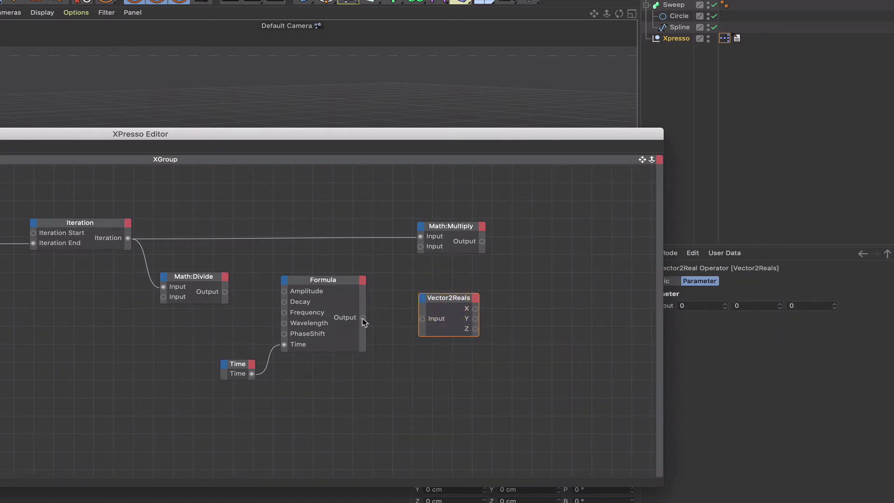
pyautogui.moveTo(403, 324); pyautogui.dragTo(448, 300)
# - Add a Reals2Vector node beyond the Vector2Reals node and connect the Vector2Reals Y output to its Y input
pyautogui.rightClick(495, 298)
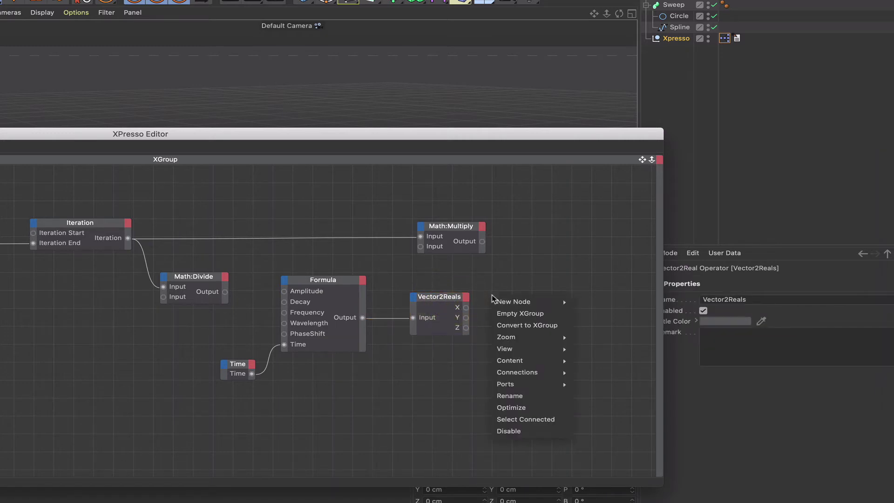
pyautogui.moveTo(563, 299)
pyautogui.moveTo(630, 305)
pyautogui.moveTo(657, 314)
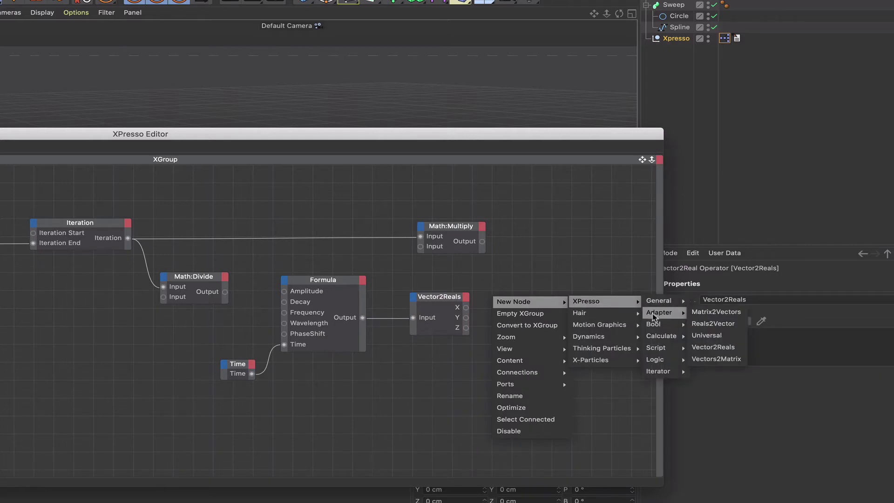
pyautogui.click(711, 324)
pyautogui.moveTo(493, 279); pyautogui.dragTo(532, 298)
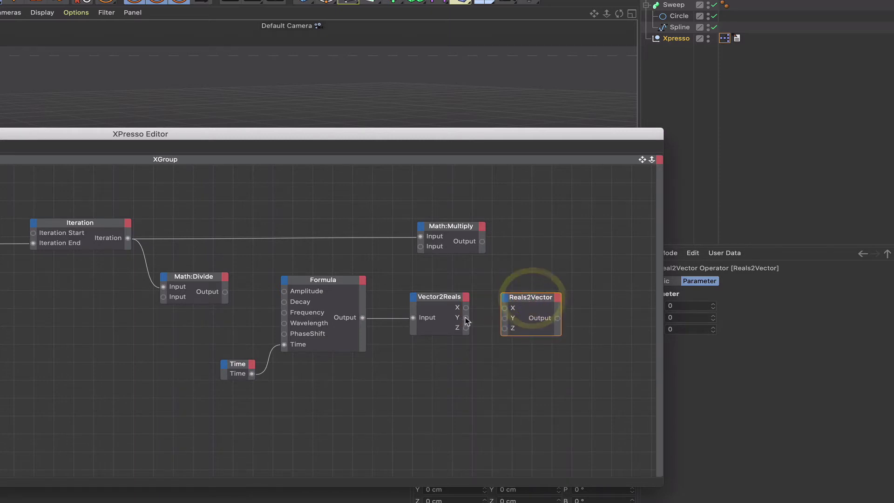
pyautogui.moveTo(466, 318); pyautogui.dragTo(531, 299)
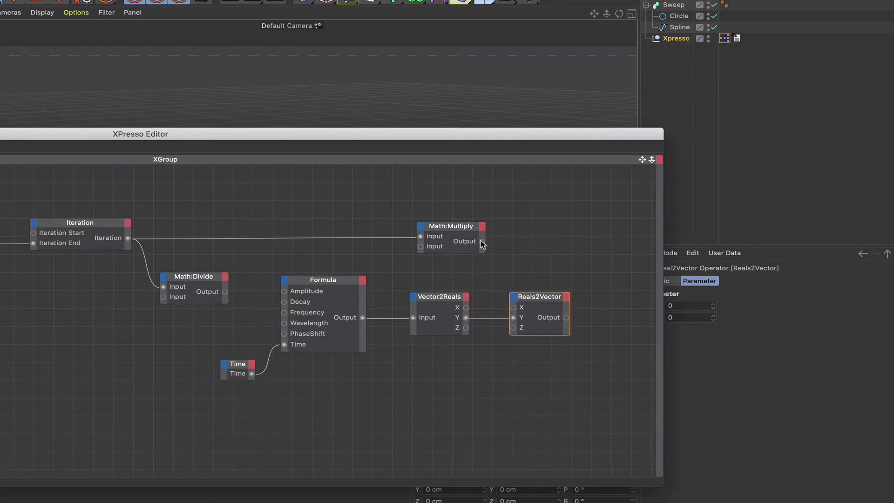
# - Connect the Math:Multiply Output to the X input of the Reals2Vector node
pyautogui.moveTo(482, 241); pyautogui.dragTo(513, 307)
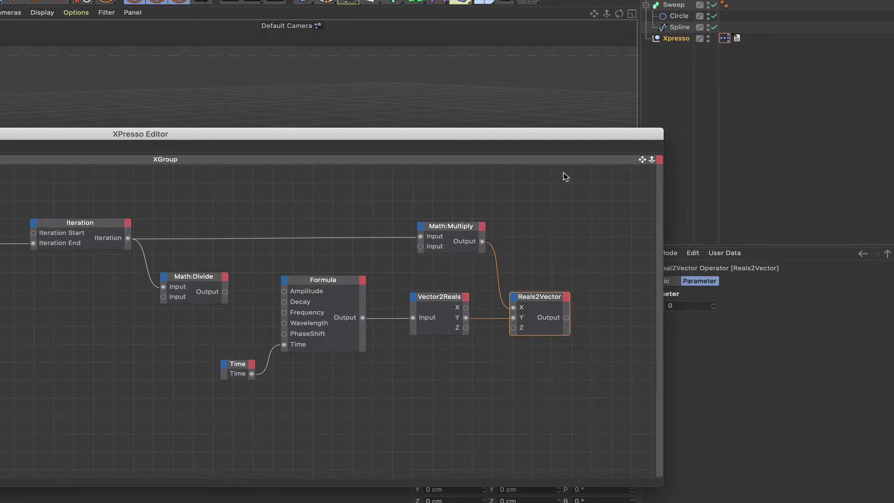
pyautogui.moveTo(567, 142); pyautogui.dragTo(485, 366)
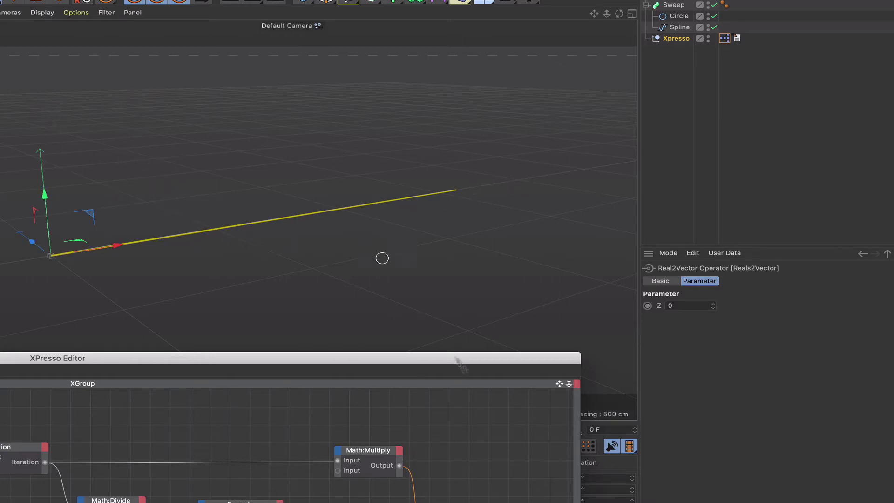
pyautogui.moveTo(483, 358); pyautogui.dragTo(489, 239)
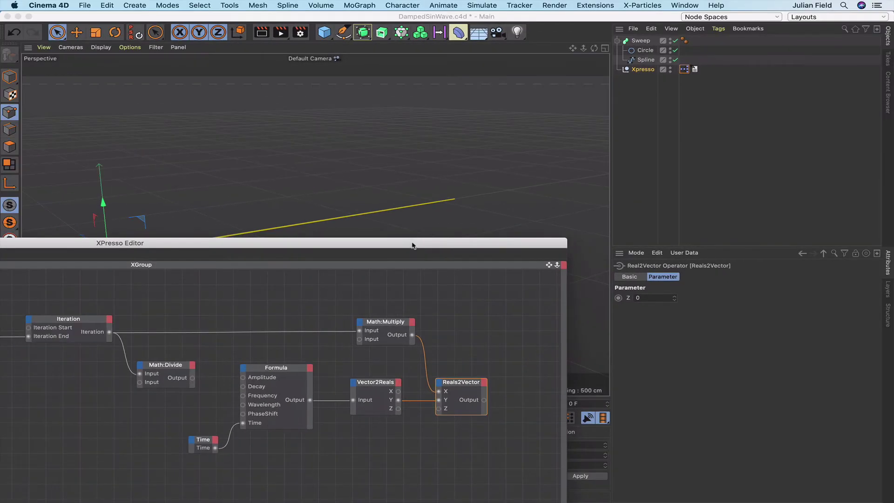
# - Duplicate the Point node, place the copy above and beyond Math:Multiply, and connect the Spline node's Object output to its Object input
pyautogui.moveTo(412, 245); pyautogui.dragTo(567, 154)
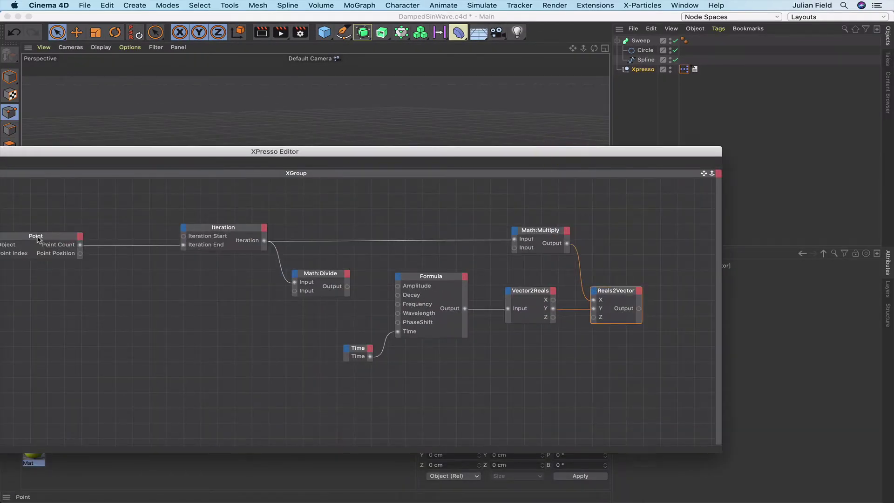
pyautogui.keyDown('ctrl'); pyautogui.moveTo(38, 239); pyautogui.dragTo(655, 209); pyautogui.keyUp('ctrl')
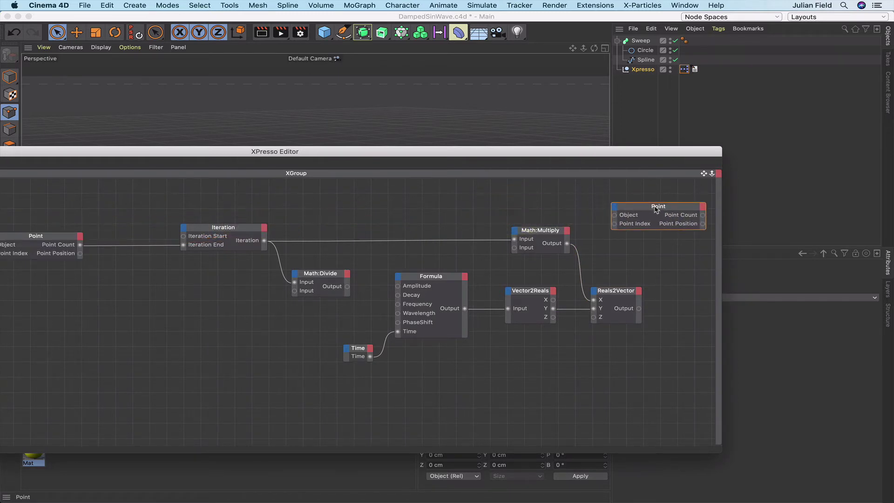
pyautogui.click(655, 209)
pyautogui.moveTo(661, 154); pyautogui.dragTo(805, 62)
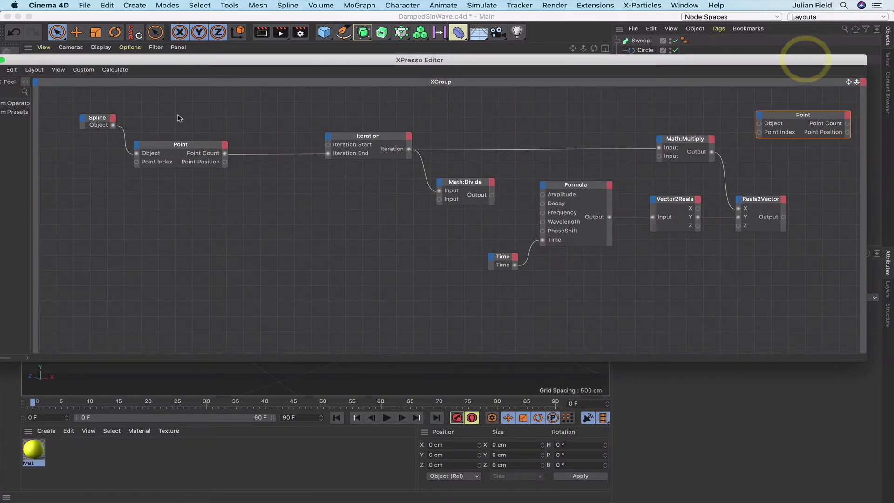
pyautogui.moveTo(114, 124); pyautogui.dragTo(758, 124)
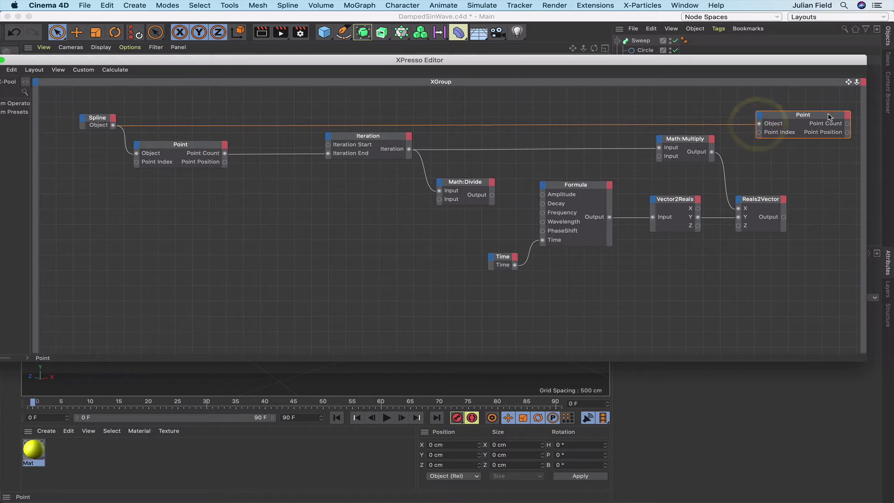
pyautogui.moveTo(826, 117); pyautogui.dragTo(831, 117)
pyautogui.click(829, 114)
# - Connect the Iteration output to the duplicated Point node's Point Index and shift the Math:Multiply node slightly down
pyautogui.moveTo(740, 65); pyautogui.dragTo(662, 70)
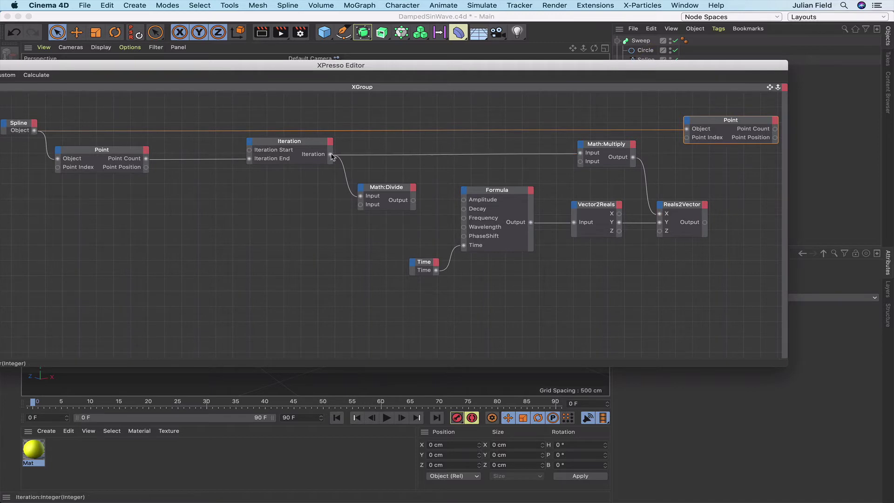
pyautogui.moveTo(331, 155); pyautogui.dragTo(575, 124)
pyautogui.moveTo(684, 155); pyautogui.dragTo(686, 138)
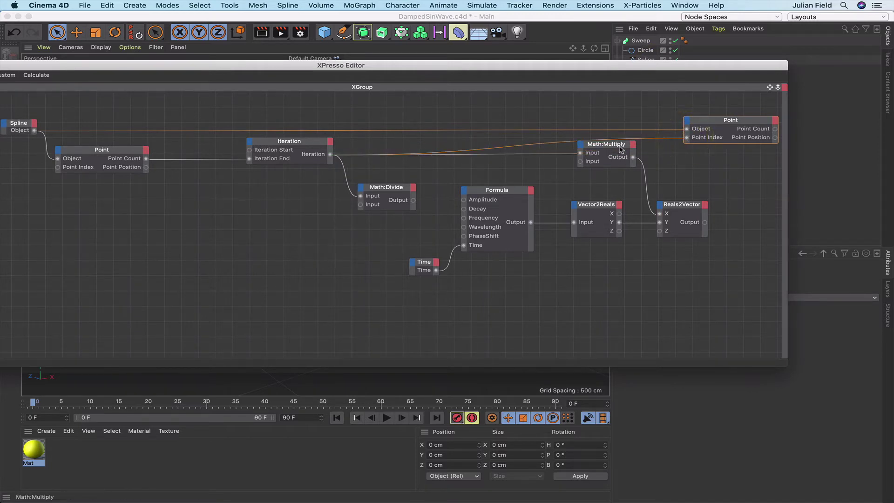
pyautogui.moveTo(619, 145); pyautogui.dragTo(619, 157)
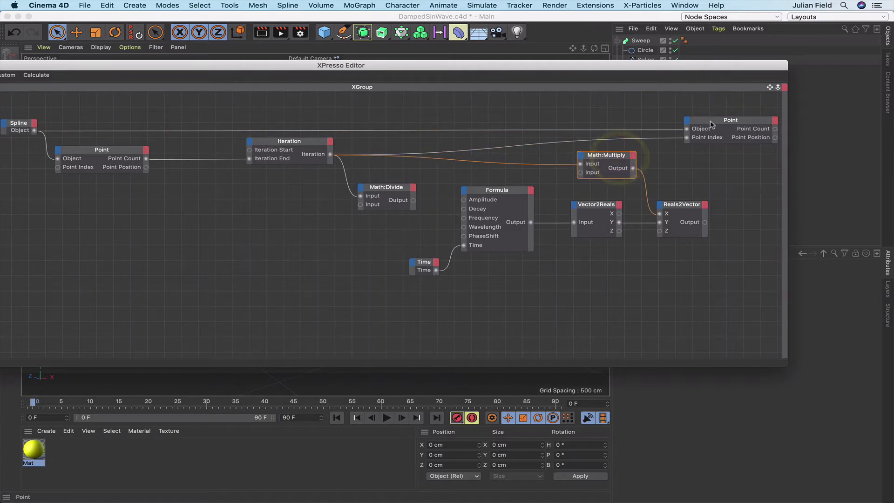
# - Add a Point Position input port to the duplicated Point node and connect the Reals2Vector Output to it
pyautogui.moveTo(691, 122); pyautogui.dragTo(732, 123)
pyautogui.click(731, 122)
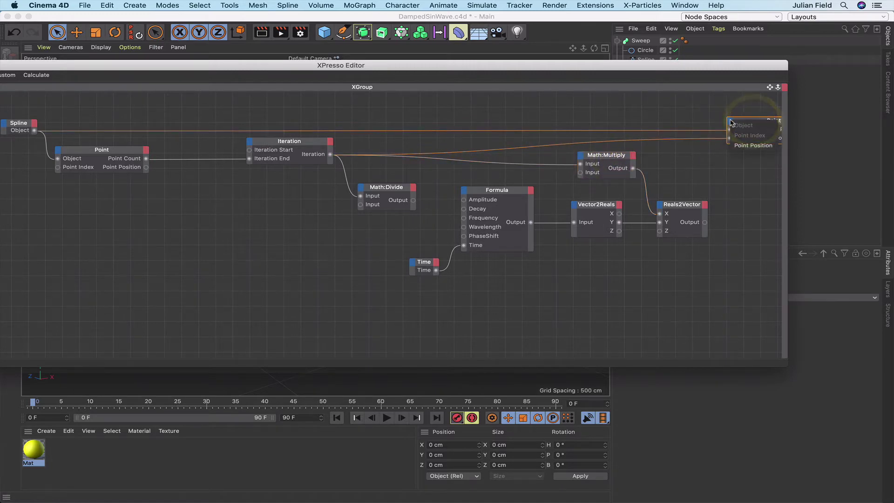
pyautogui.click(740, 146)
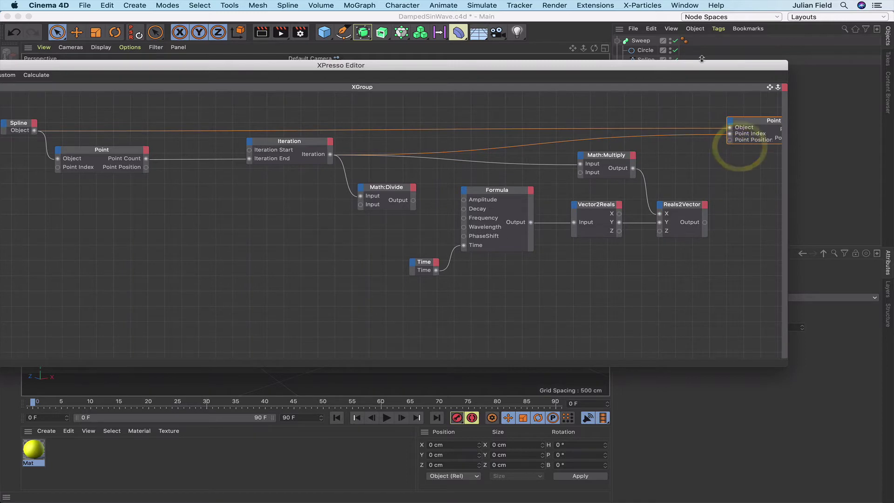
pyautogui.moveTo(704, 73); pyautogui.dragTo(565, 255)
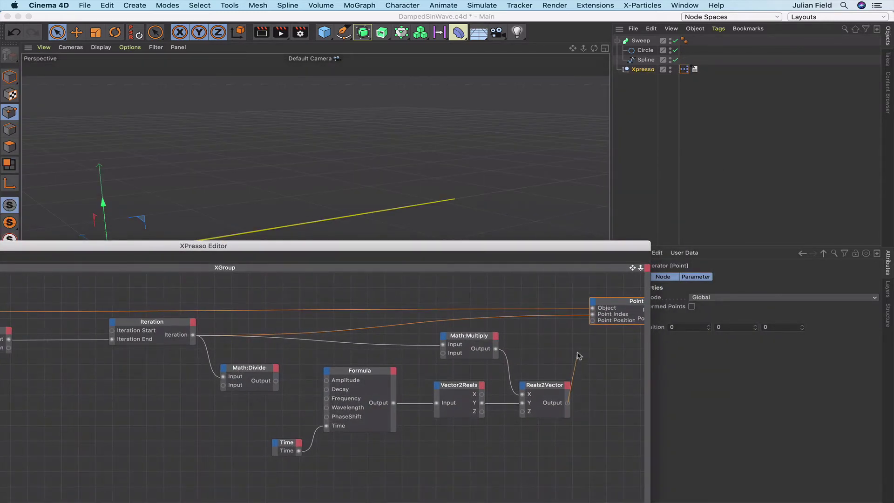
pyautogui.moveTo(577, 356); pyautogui.dragTo(592, 321)
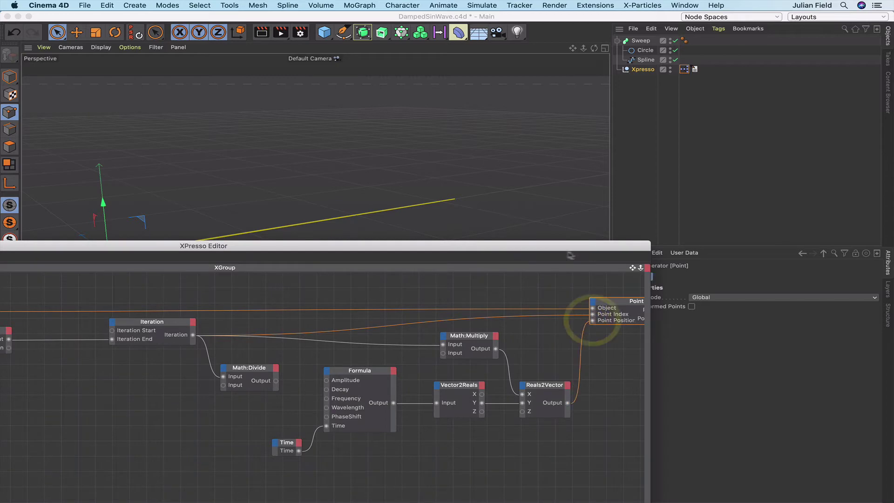
# - Connect the Math:Divide Output to the Formula node's Frequency input and set the divide node's Input [2] to 0.5
pyautogui.moveTo(566, 248); pyautogui.dragTo(669, 128)
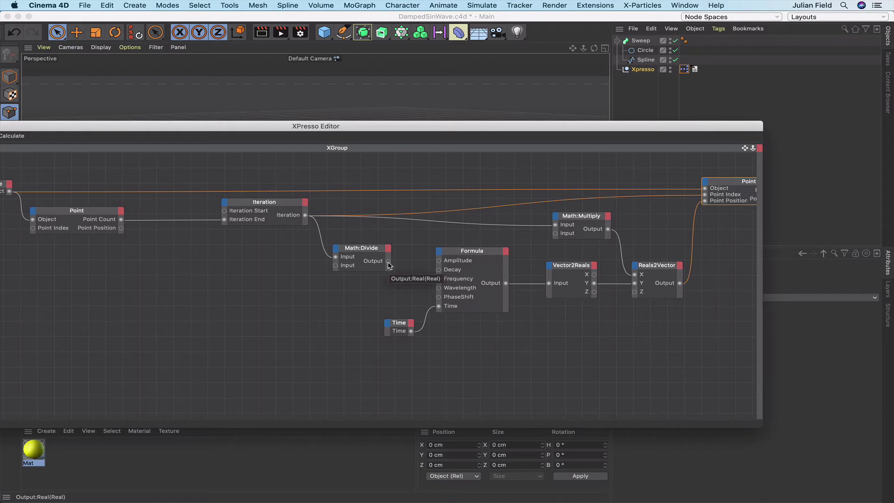
pyautogui.moveTo(388, 262); pyautogui.dragTo(440, 280)
pyautogui.click(375, 247)
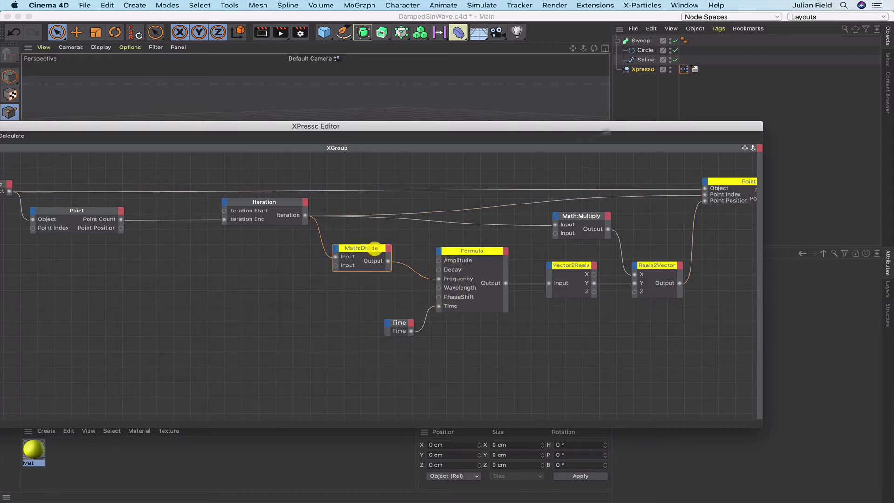
pyautogui.moveTo(634, 133); pyautogui.dragTo(463, 125)
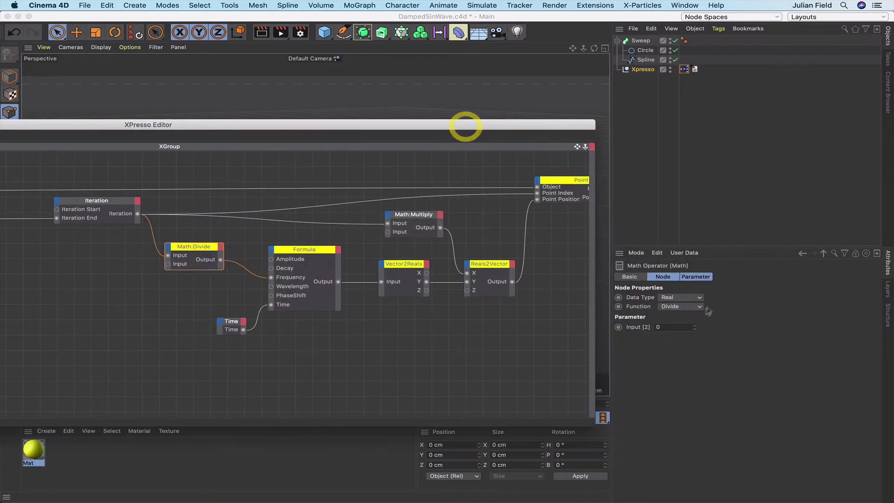
pyautogui.click(680, 327)
pyautogui.write('0.5')
pyautogui.click(636, 327)
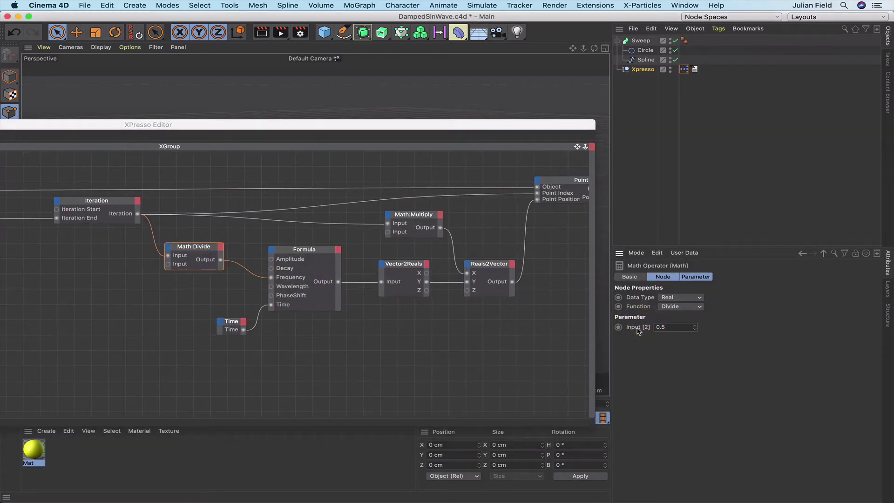
# - Set the Formula node's Amplitude to 500, Decay to 0.1 and Wavelength to 0.1
pyautogui.moveTo(432, 124); pyautogui.dragTo(404, 210)
pyautogui.click(371, 273)
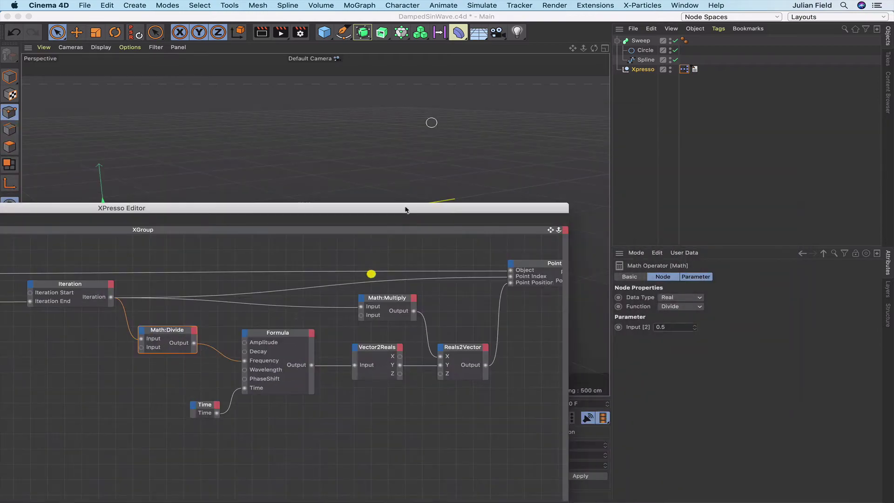
pyautogui.click(270, 336)
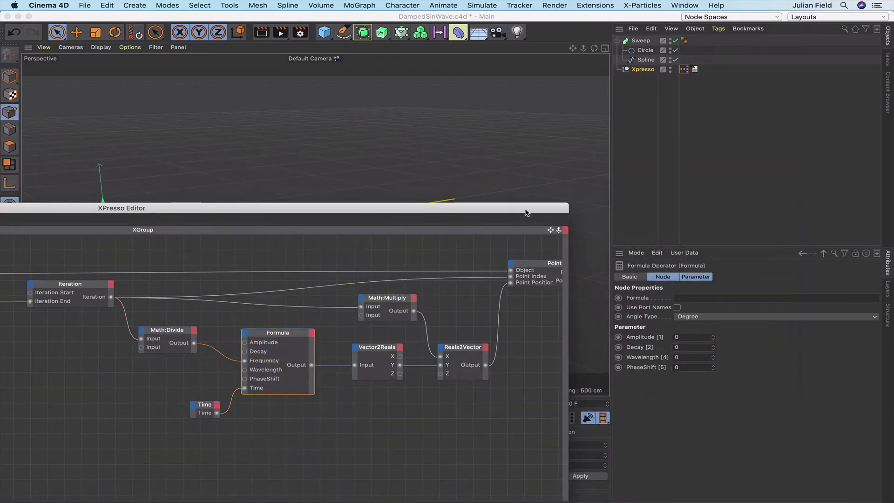
pyautogui.moveTo(525, 211); pyautogui.dragTo(485, 308)
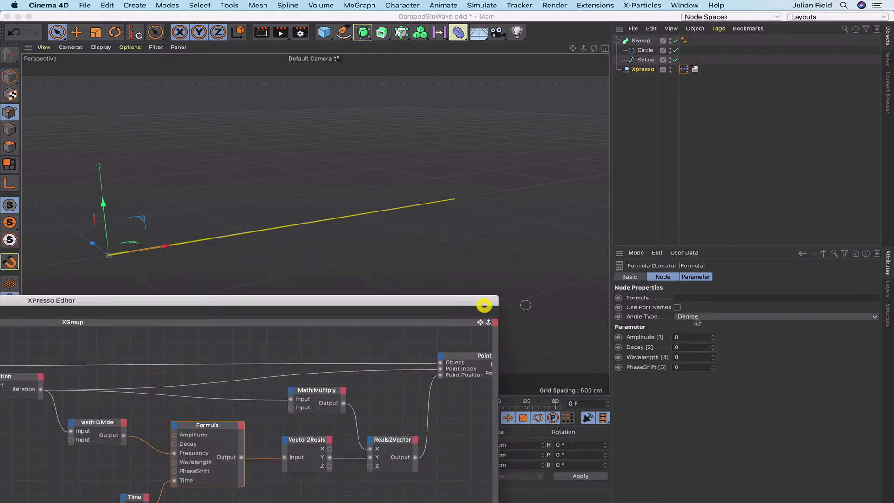
pyautogui.click(689, 336)
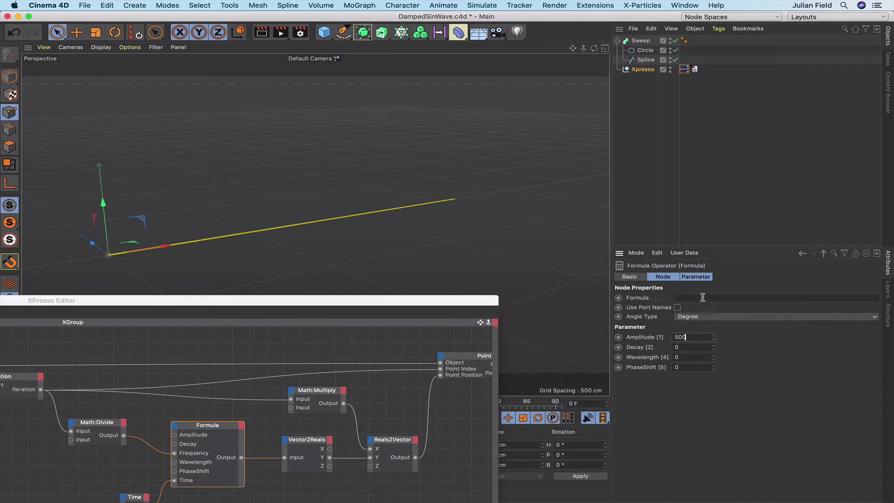
pyautogui.click(699, 347)
pyautogui.write('0.1')
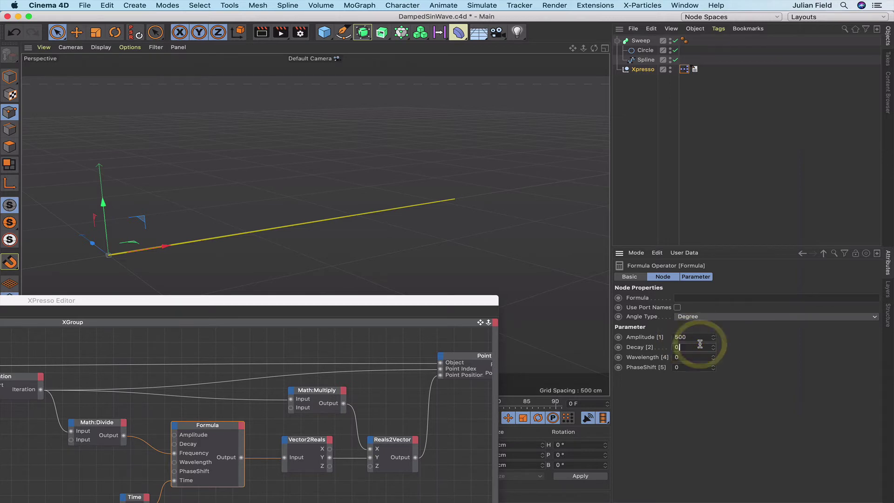
pyautogui.click(693, 356)
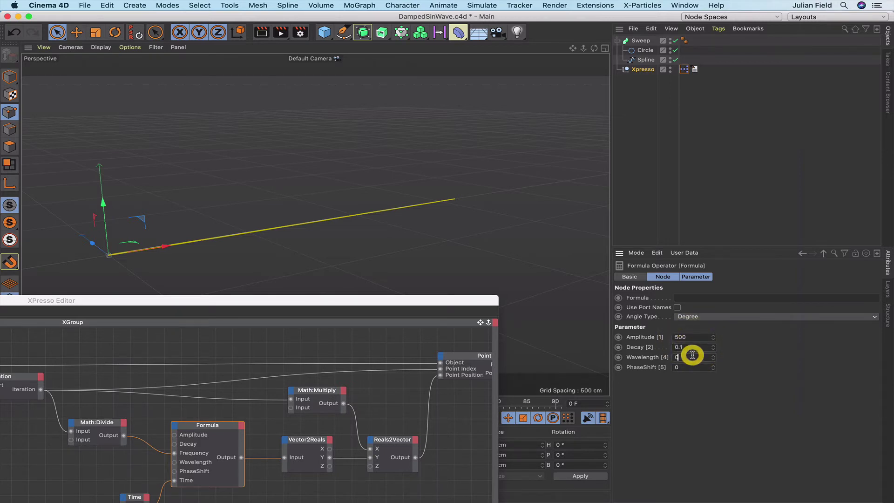
pyautogui.write('0.1')
# - Copy the formula Amplitude*exp(-Decay*Frequency)*sin(2*pi*Frequency/Wavelength)+PhaseShift from the note of the Xpresso object's To Do tag
pyautogui.click(694, 70)
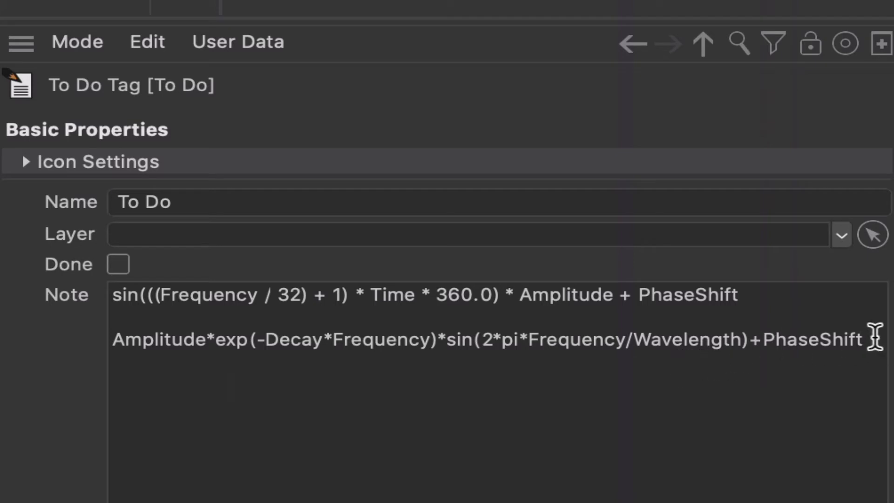
pyautogui.moveTo(870, 340); pyautogui.dragTo(114, 355)
pyautogui.press('super+c')
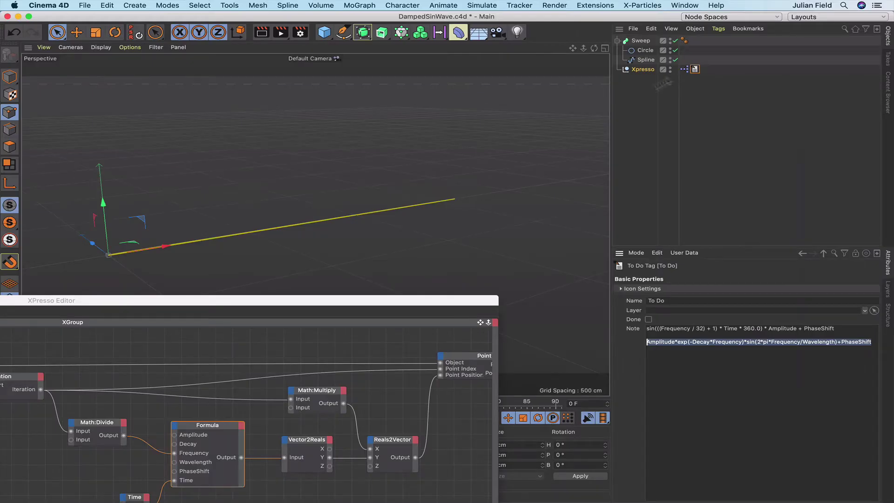
# - Paste the copied damped sine expression into the Formula node's Formula field and enable Use Port Names
pyautogui.click(225, 427)
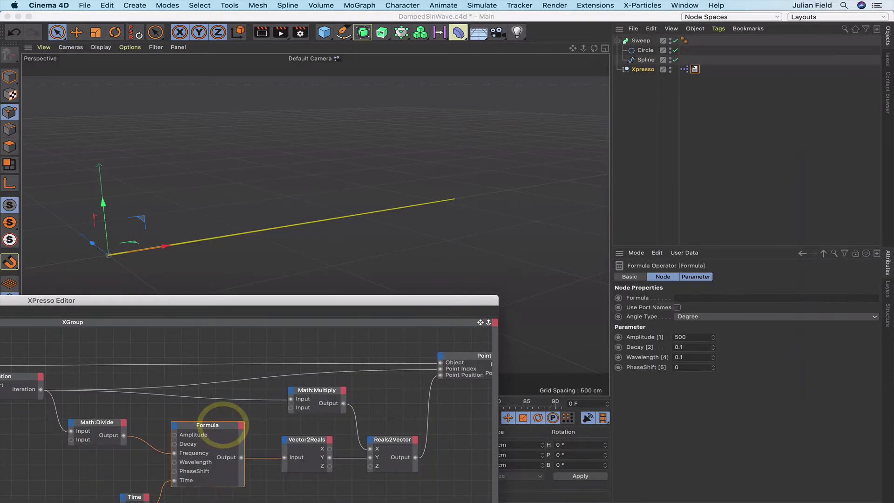
pyautogui.click(711, 297)
pyautogui.press('super+v')
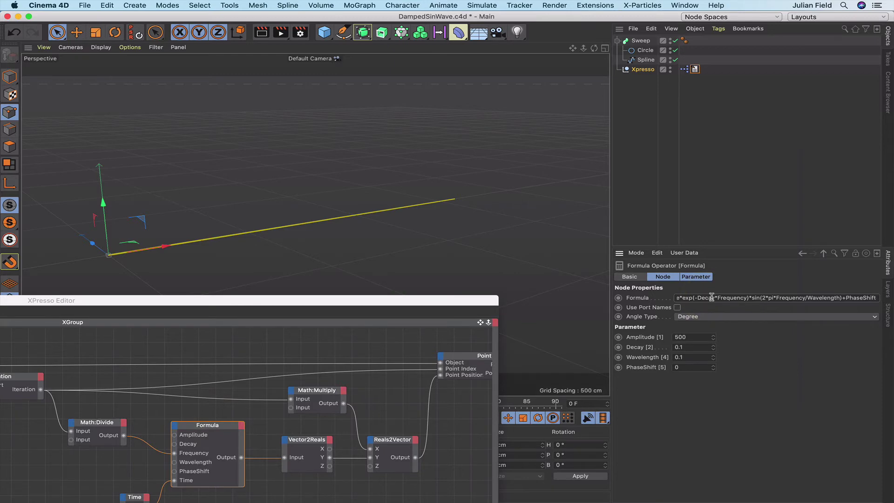
pyautogui.press('Return')
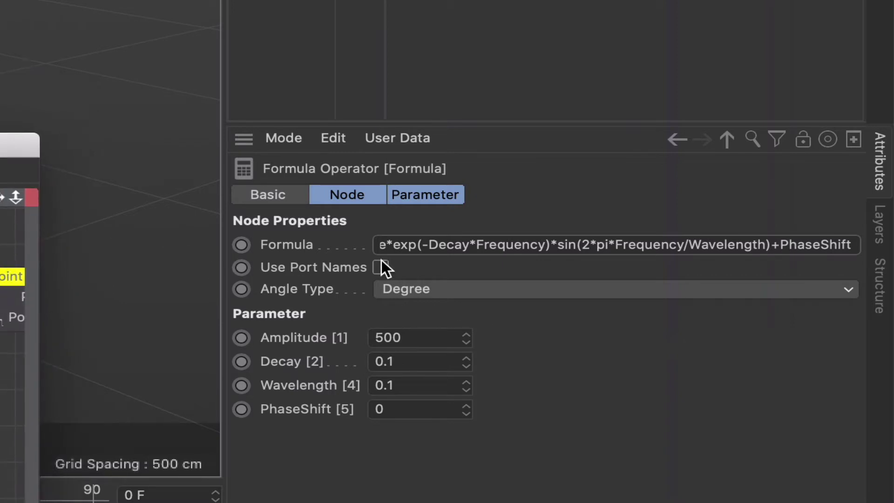
pyautogui.moveTo(9, 156); pyautogui.dragTo(0, 158)
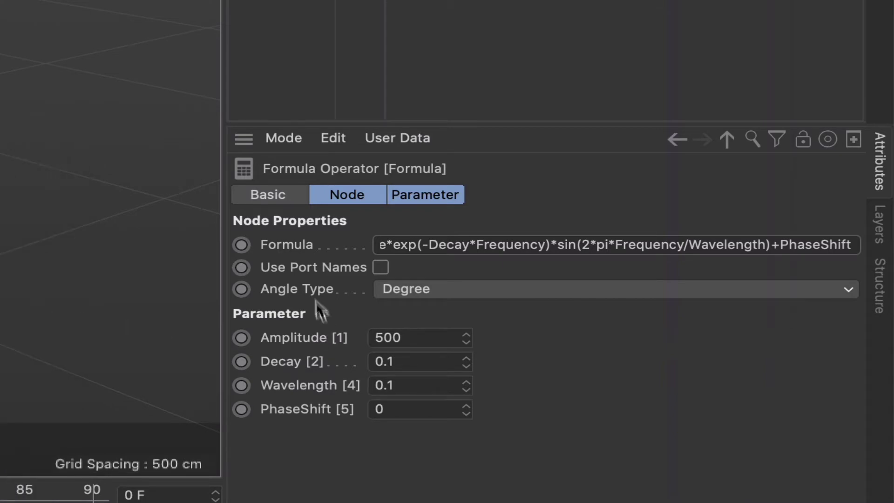
pyautogui.click(381, 267)
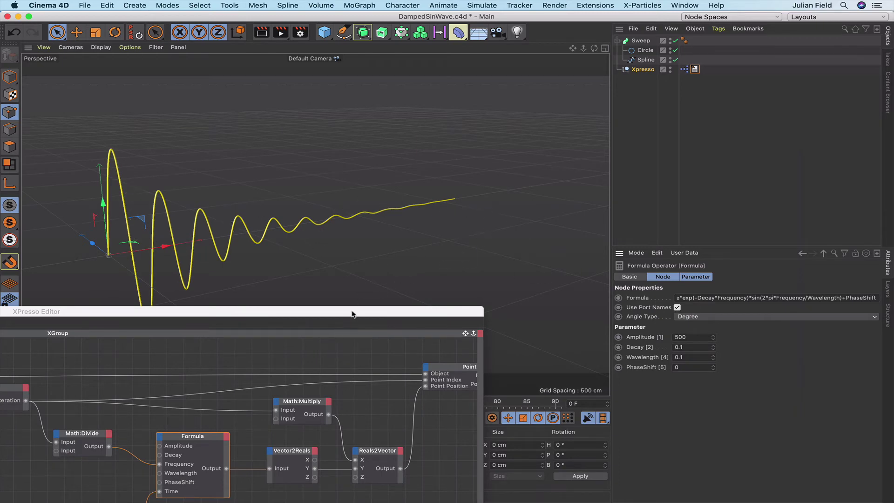
pyautogui.moveTo(352, 314); pyautogui.dragTo(388, 354)
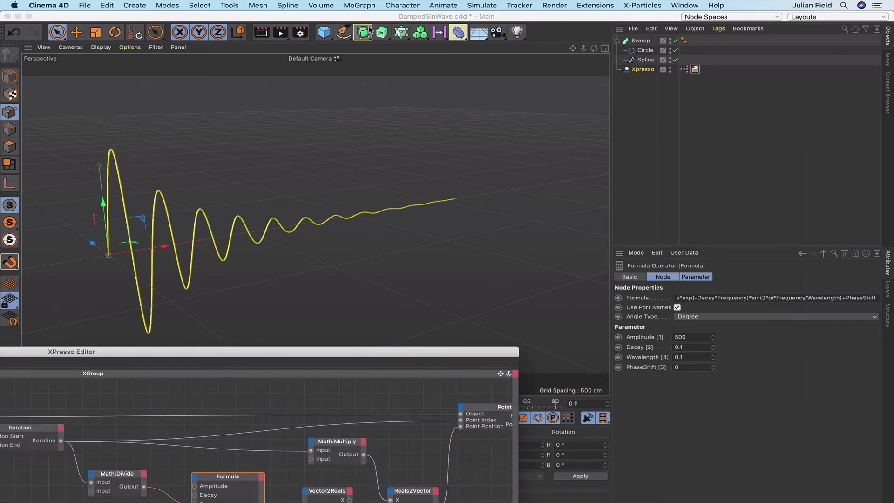
# - Add a Text spline to the scene and place it above the middle of the wave
pyautogui.moveTo(343, 37); pyautogui.dragTo(510, 62)
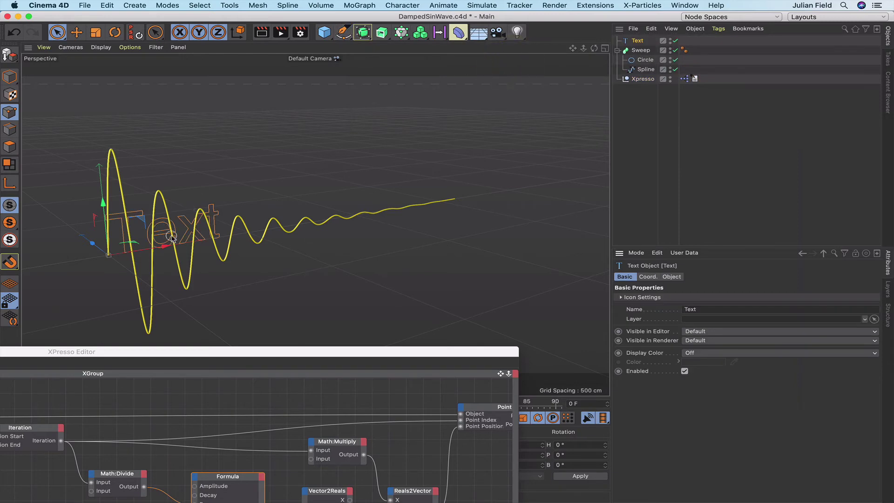
pyautogui.moveTo(178, 248); pyautogui.dragTo(332, 209)
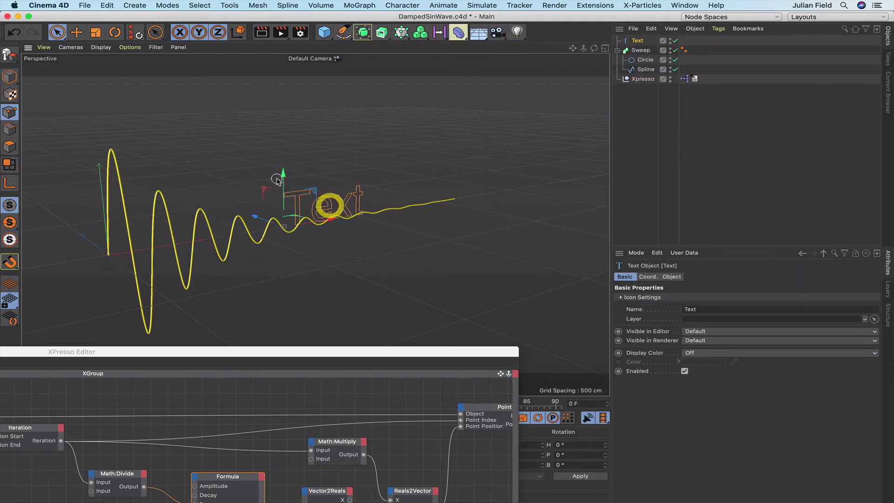
pyautogui.moveTo(283, 173); pyautogui.dragTo(270, 130)
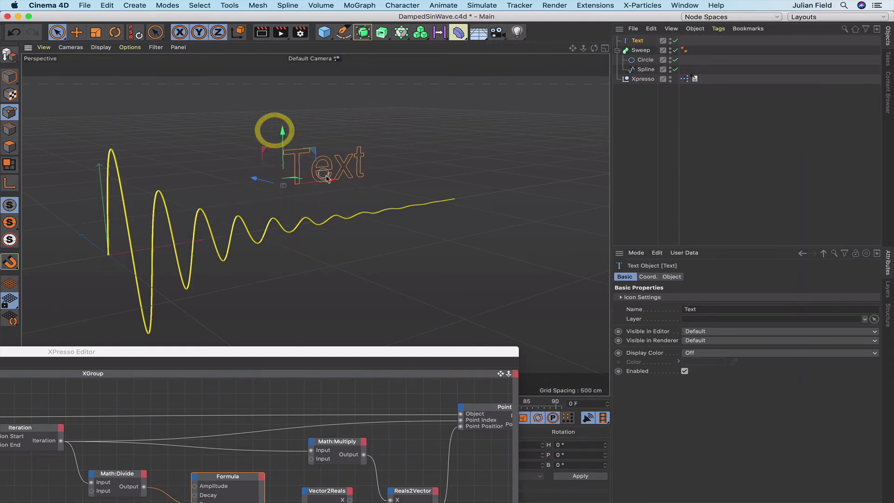
pyautogui.moveTo(301, 186); pyautogui.dragTo(310, 183)
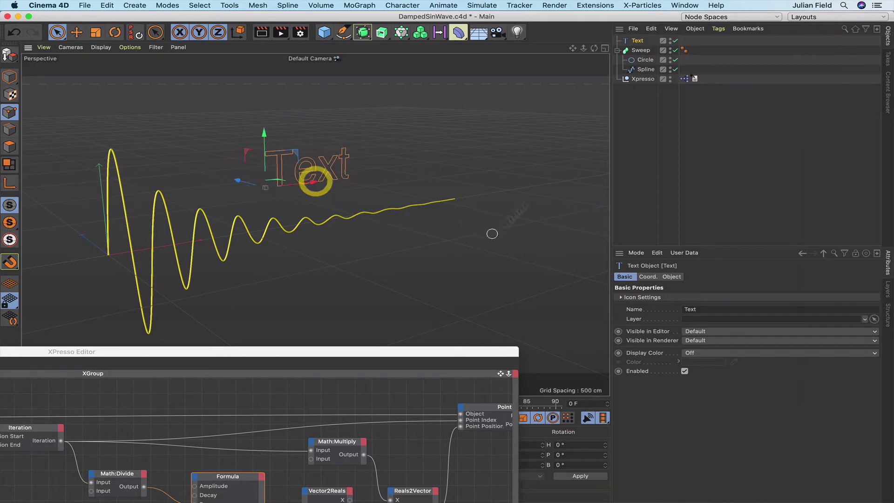
# - Set the Formula node's Amplitude to 378 and the Math:Multiply node's Input [2] to 42
pyautogui.click(241, 478)
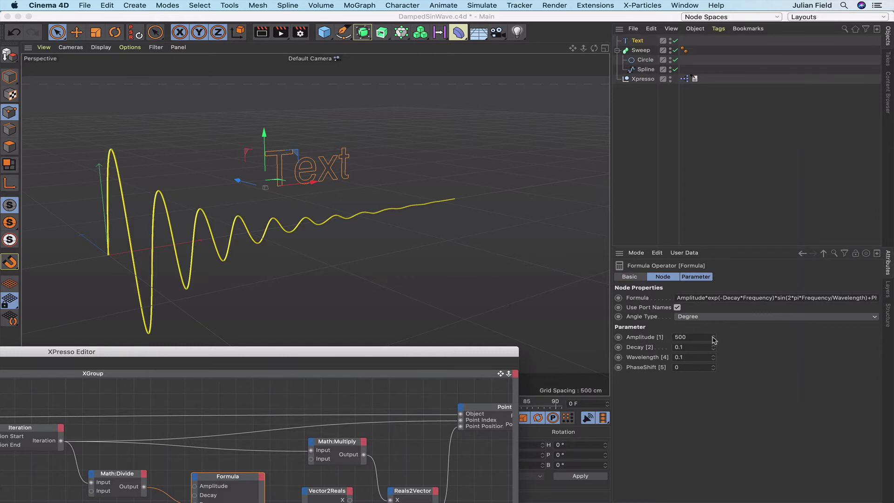
pyautogui.moveTo(713, 338); pyautogui.dragTo(713, 338)
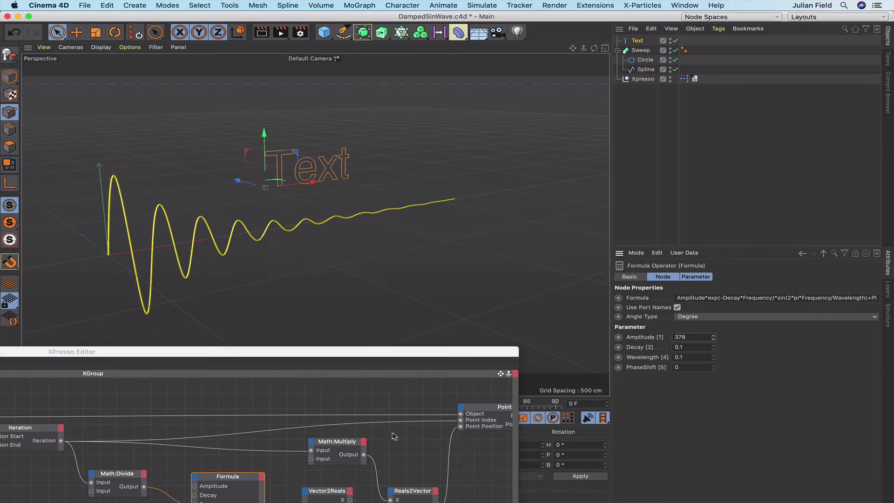
pyautogui.click(351, 443)
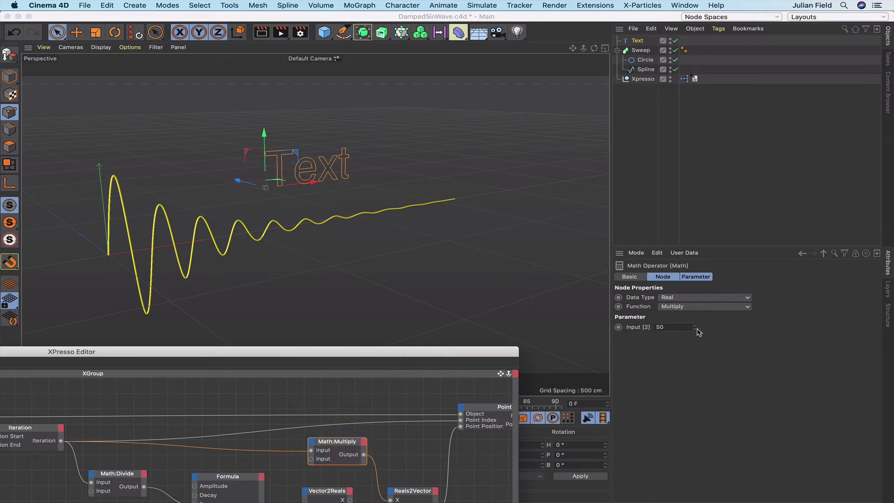
pyautogui.moveTo(694, 327)
pyautogui.mouseDown()
pyautogui.moveTo(695, 335)
pyautogui.moveTo(694, 326)
pyautogui.mouseUp()
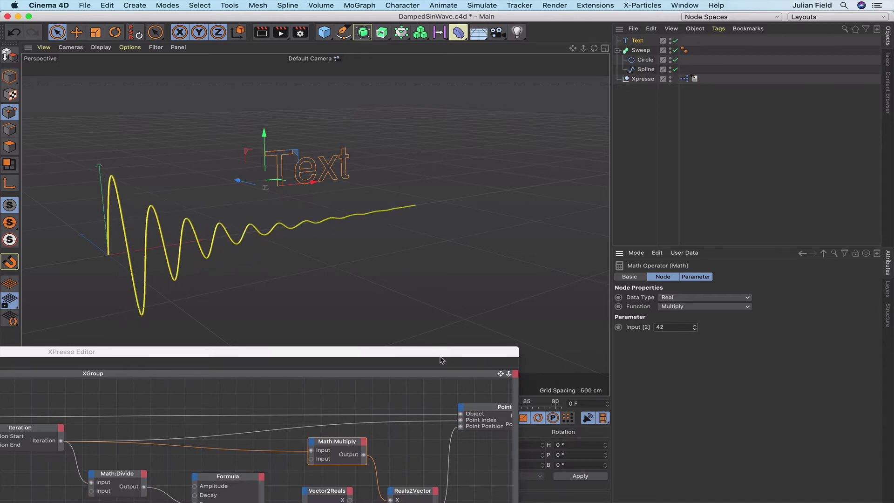
# - Test the Formula node's Decay at 0.2 and 0.9, and return it to 0.1
pyautogui.moveTo(440, 357); pyautogui.dragTo(463, 294)
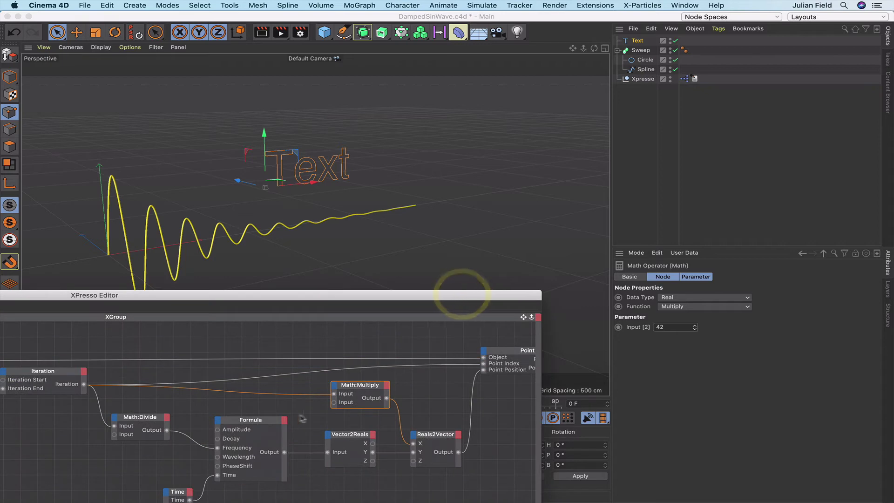
pyautogui.click(262, 424)
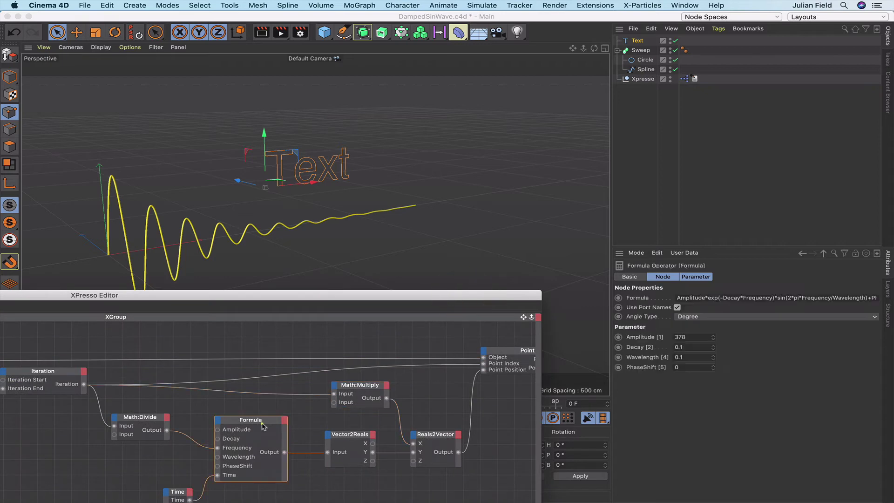
pyautogui.click(694, 347)
pyautogui.write('0.')
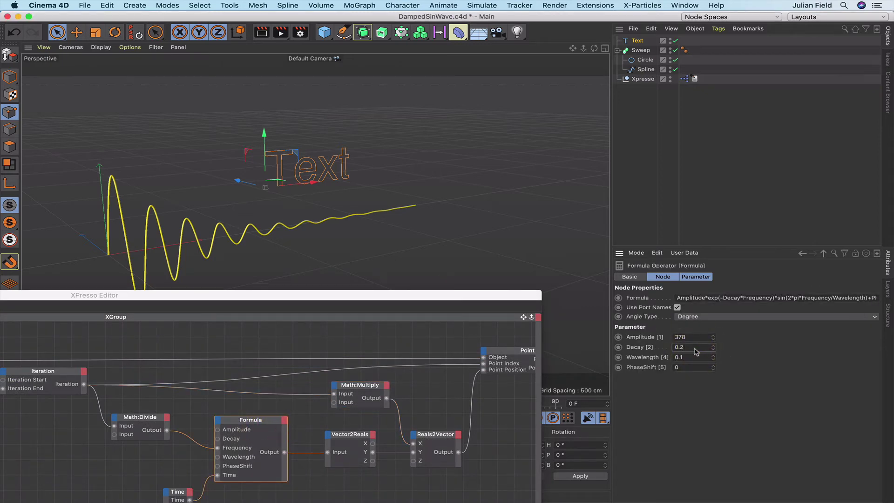
pyautogui.write('2')
pyautogui.press('Return')
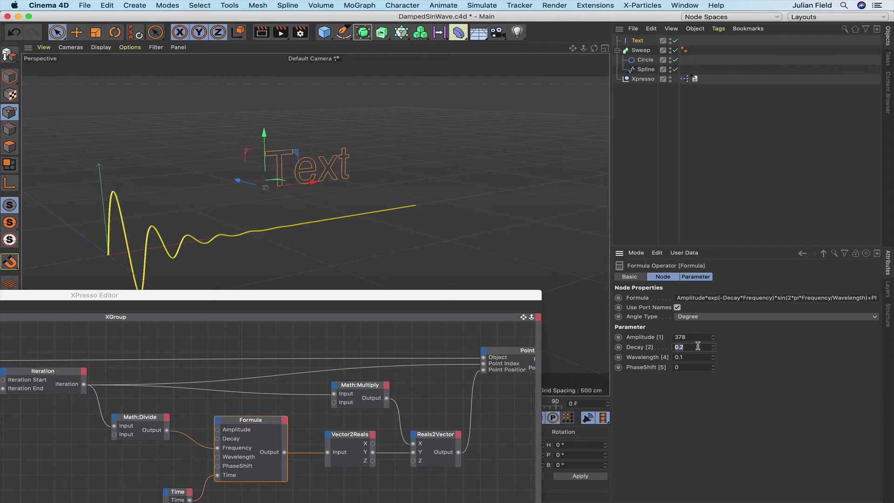
pyautogui.doubleClick(697, 347)
pyautogui.write('0.9')
pyautogui.press('Return')
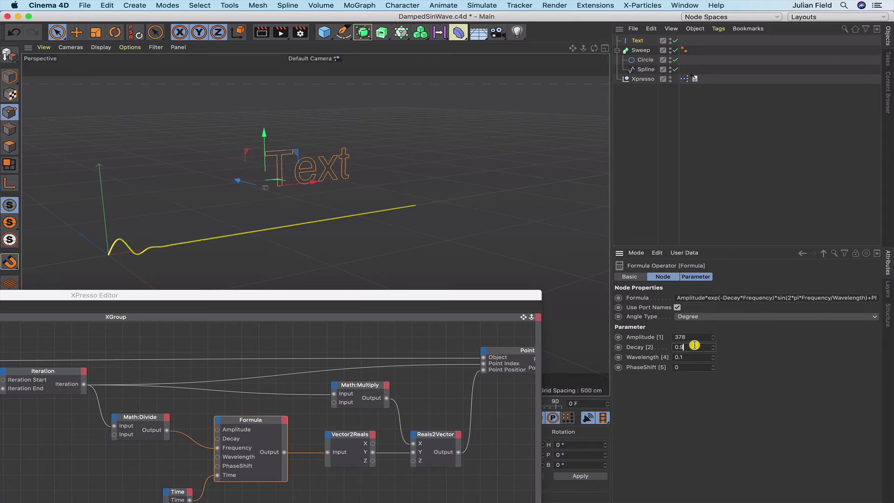
pyautogui.doubleClick(694, 345)
pyautogui.write('0.1')
pyautogui.press('Return')
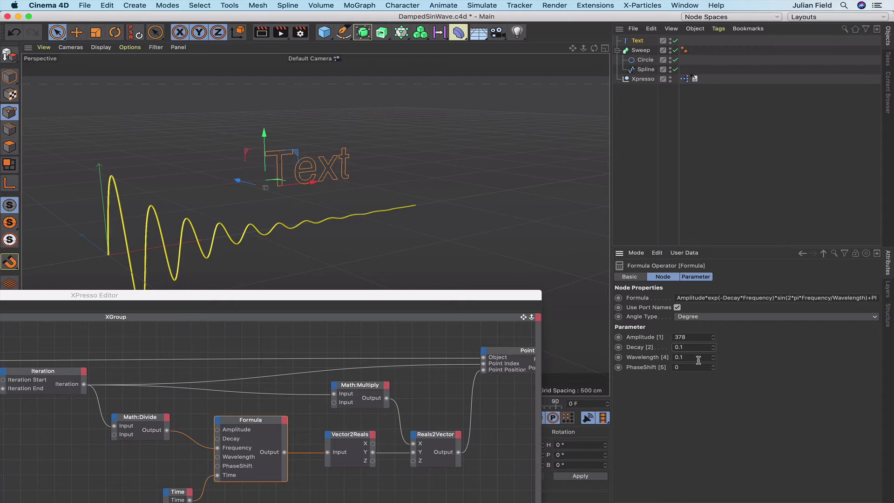
# - Test the Formula node's Wavelength at 0.2 and return it to 0.1
pyautogui.doubleClick(694, 357)
pyautogui.write('0')
pyautogui.press('Return')
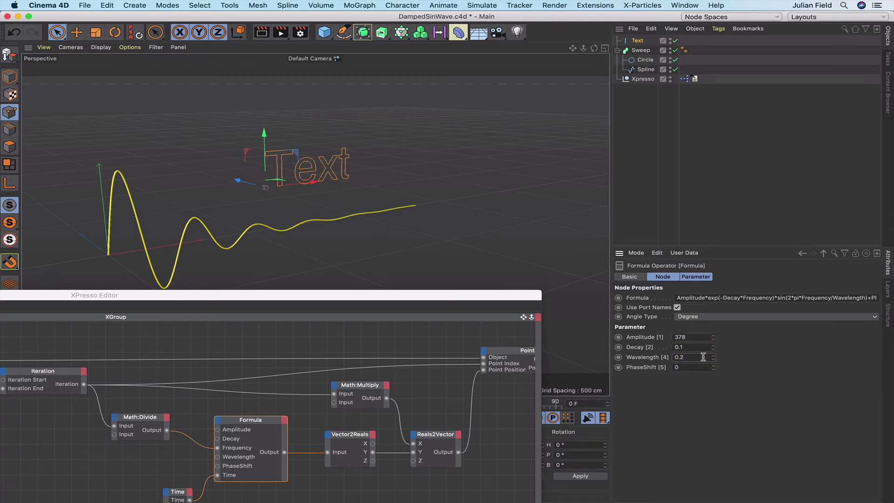
pyautogui.press('Return')
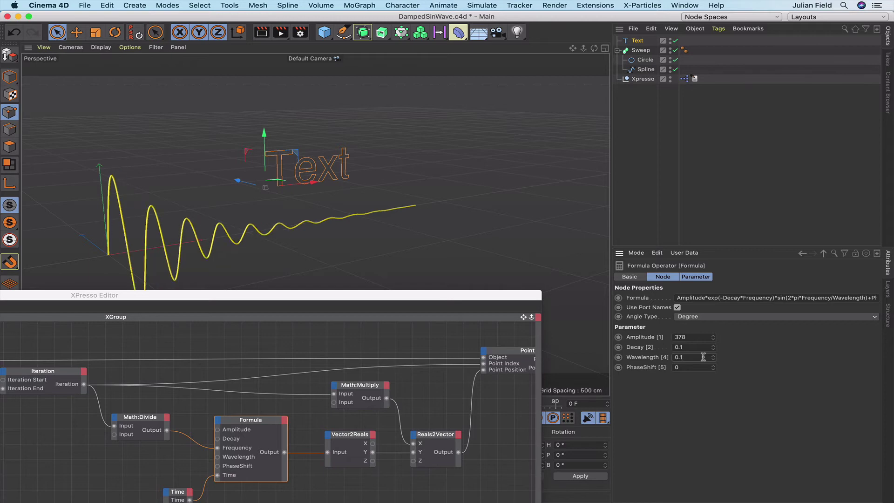
pyautogui.press('BackSpace')
pyautogui.write('2')
pyautogui.press('Return')
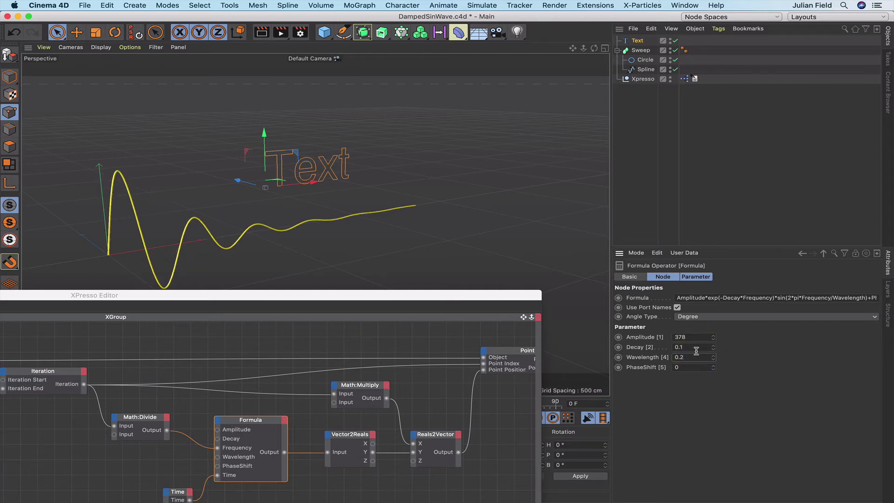
pyautogui.click(694, 357)
pyautogui.press('BackSpace')
pyautogui.write('1')
pyautogui.press('Return')
# - Lower the Text object slightly along Y and change its text to New Wave Radio FM
pyautogui.click(276, 152)
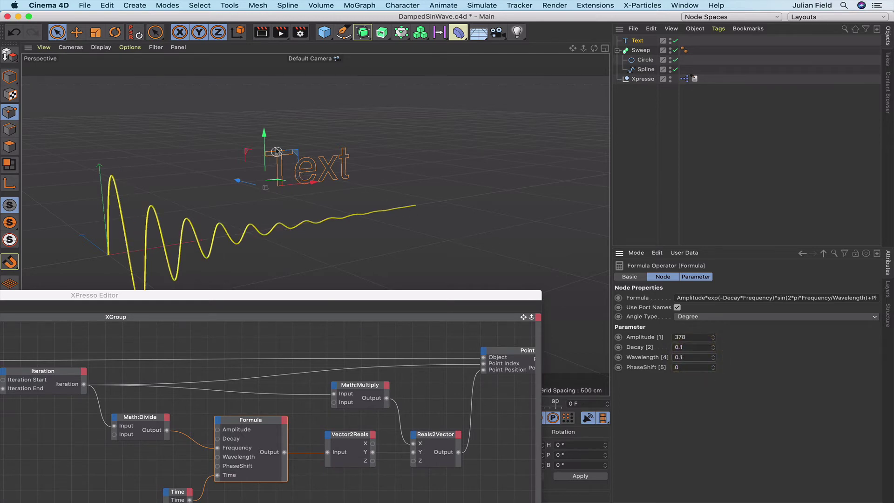
pyautogui.moveTo(264, 136); pyautogui.dragTo(264, 150)
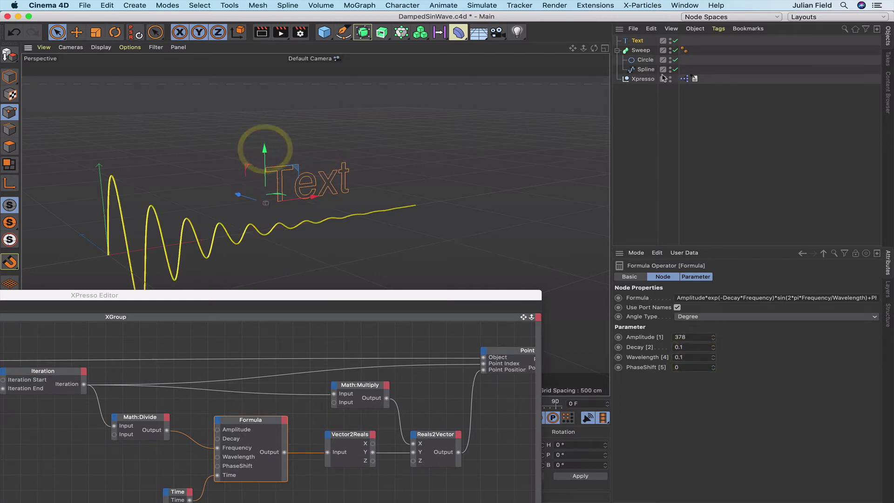
pyautogui.click(637, 40)
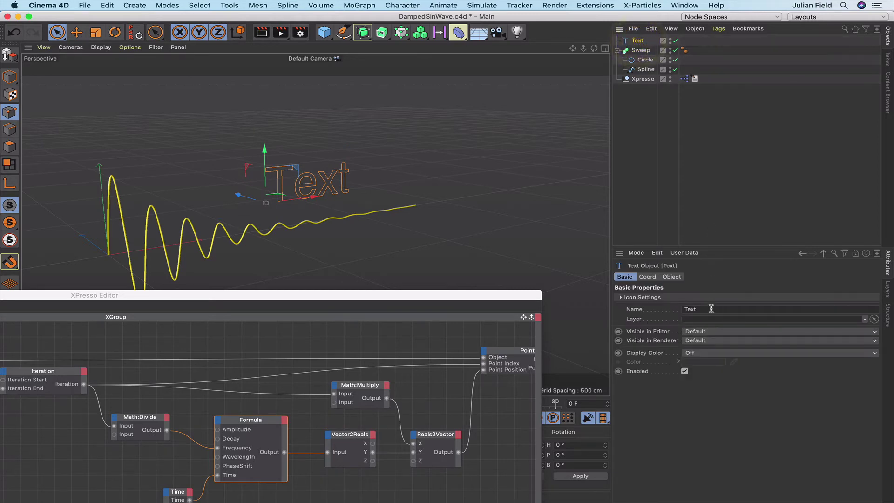
pyautogui.doubleClick(690, 309)
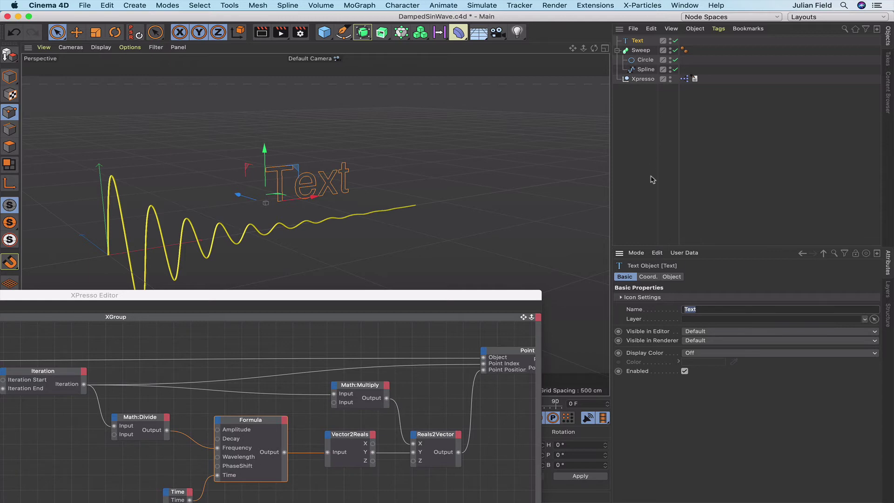
pyautogui.click(672, 276)
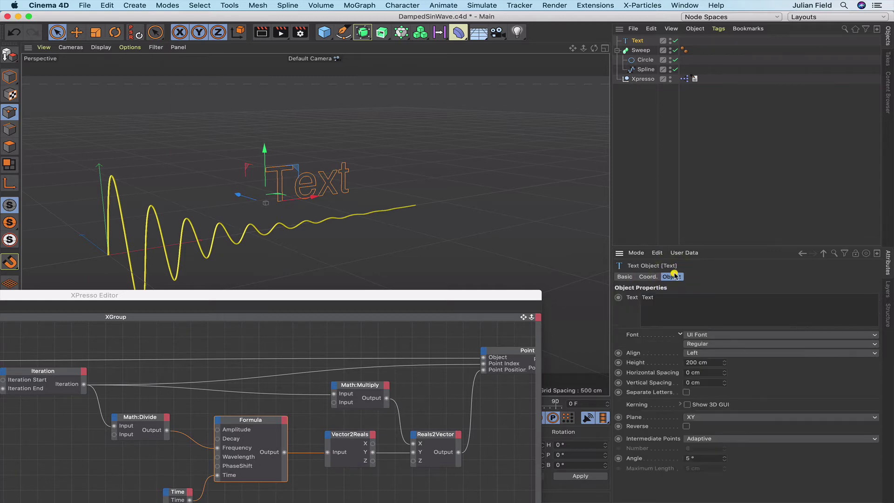
pyautogui.moveTo(654, 297); pyautogui.dragTo(621, 292)
pyautogui.click(585, 279)
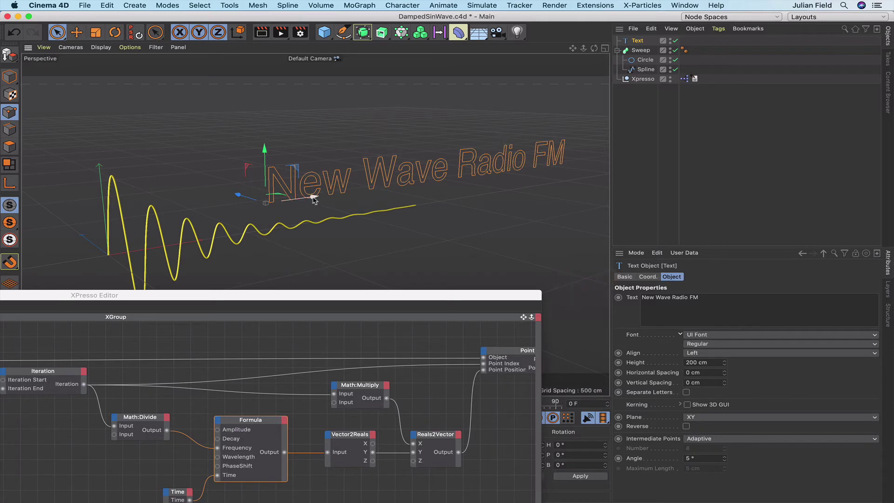
# - Set the text's Height to 108 cm and reposition it above the wave, closer to the wave's start
pyautogui.moveTo(314, 200); pyautogui.dragTo(238, 206)
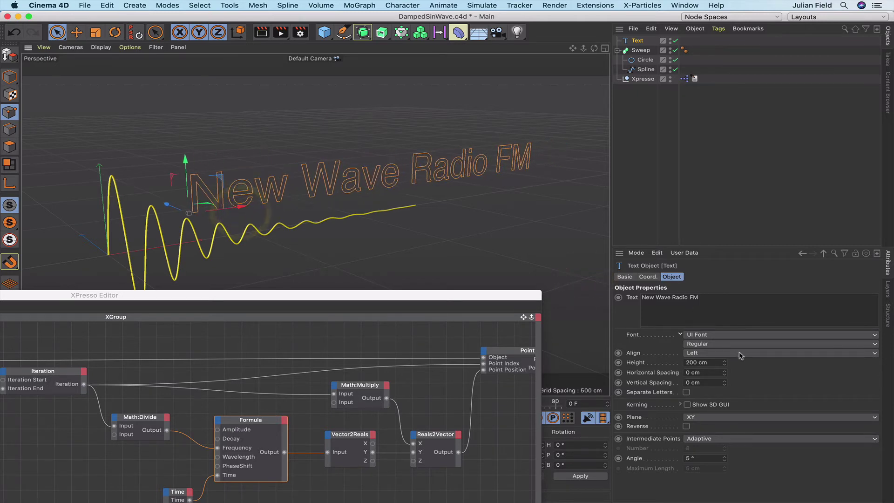
pyautogui.moveTo(723, 363); pyautogui.dragTo(724, 409)
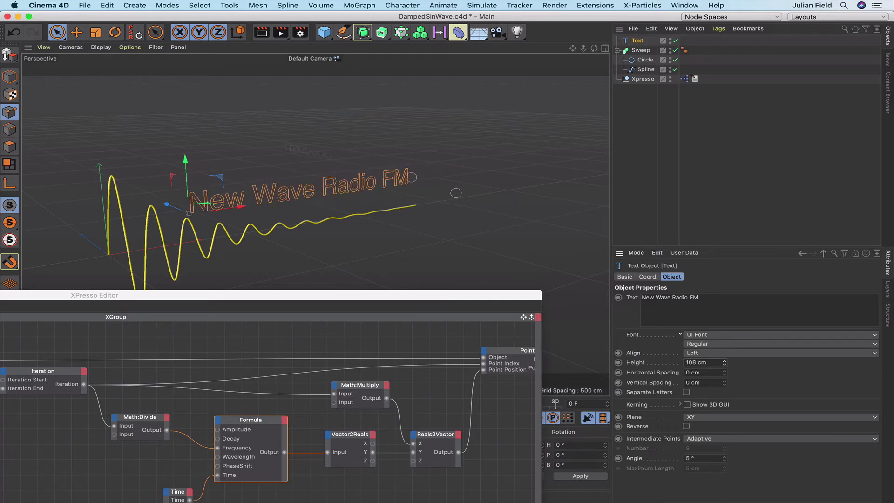
pyautogui.moveTo(186, 157); pyautogui.dragTo(186, 148)
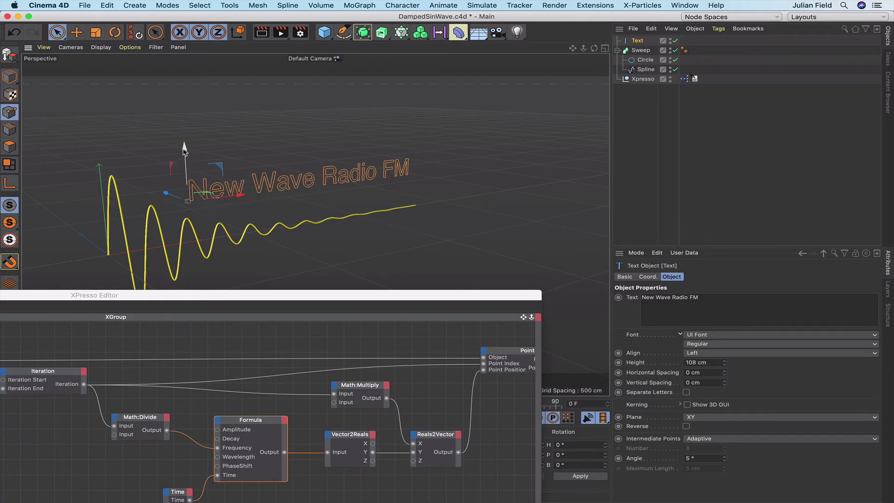
pyautogui.moveTo(185, 150); pyautogui.dragTo(182, 149)
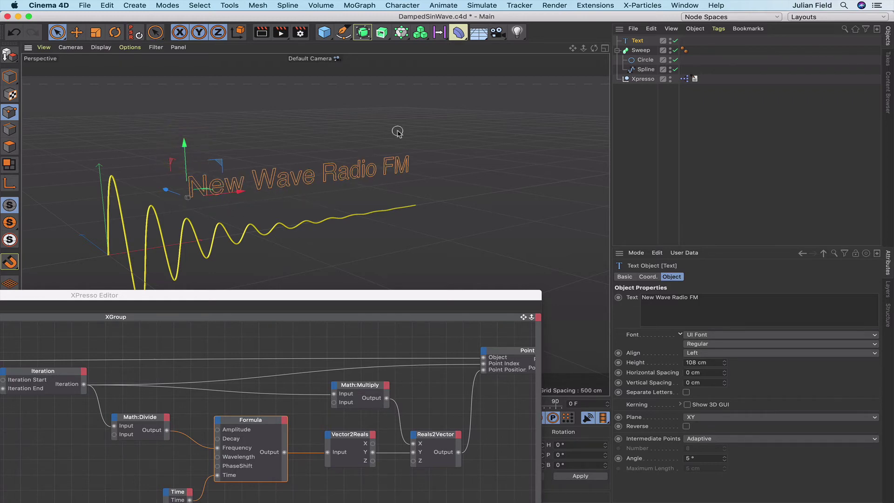
# - Reduce the Formula node's Amplitude to 239
pyautogui.moveTo(590, 55); pyautogui.dragTo(321, 219)
pyautogui.keyDown('alt'); pyautogui.moveTo(449, 260); pyautogui.dragTo(423, 262); pyautogui.keyUp('alt')
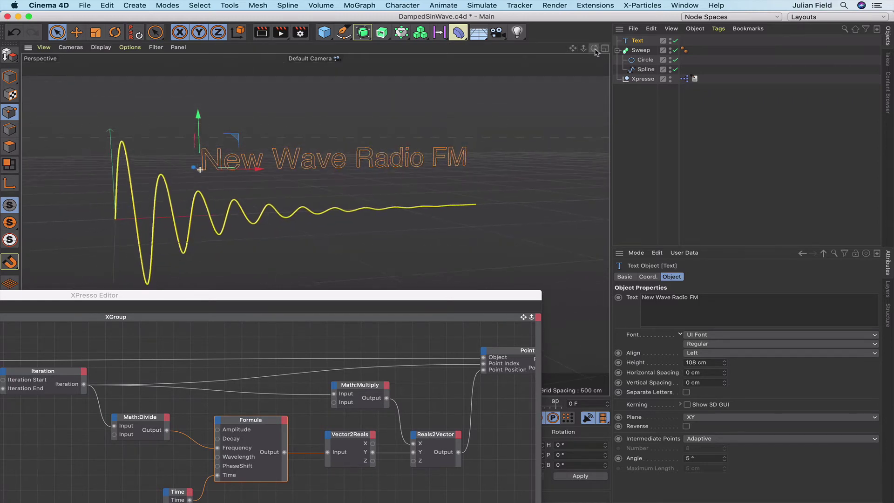
pyautogui.click(262, 424)
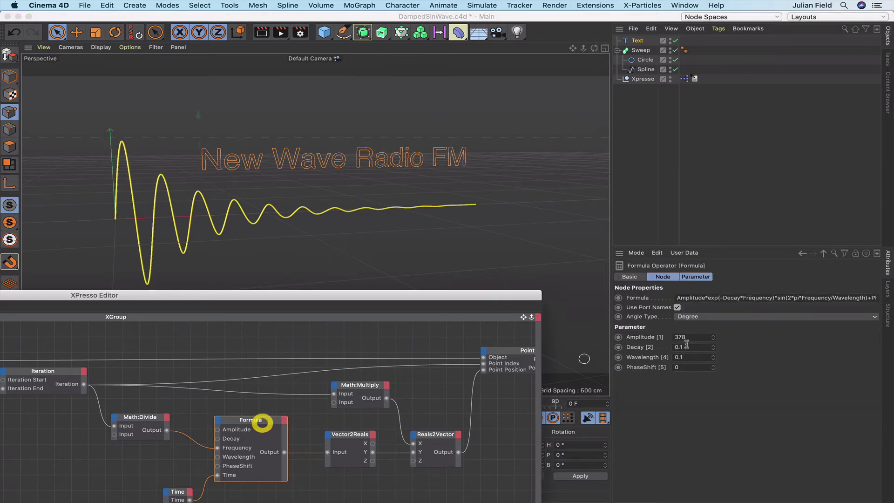
pyautogui.moveTo(712, 337); pyautogui.dragTo(708, 337)
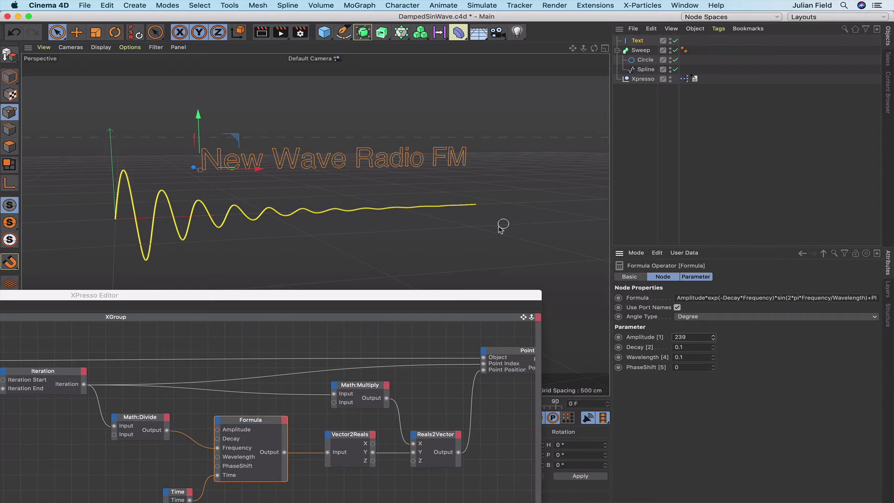
# - Lower the New Wave Radio FM text closer to the wave along Y and disable the Text object
pyautogui.moveTo(198, 122); pyautogui.dragTo(199, 135)
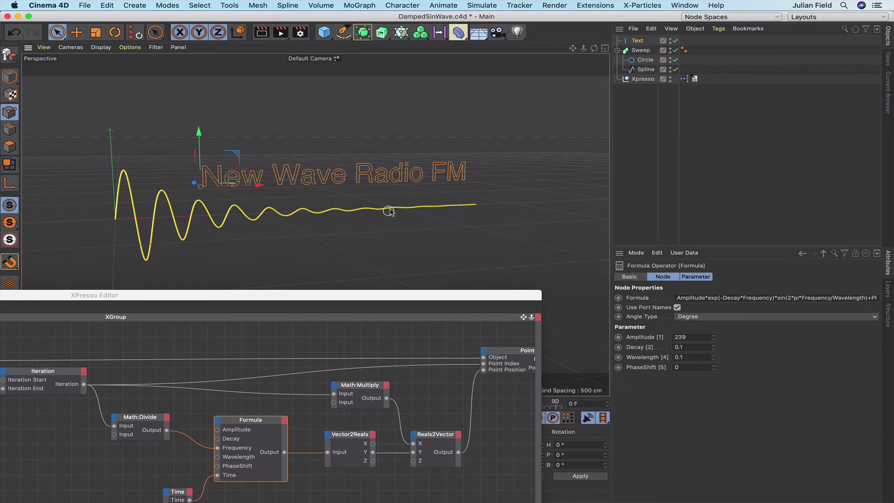
pyautogui.moveTo(338, 296); pyautogui.dragTo(343, 284)
pyautogui.click(675, 41)
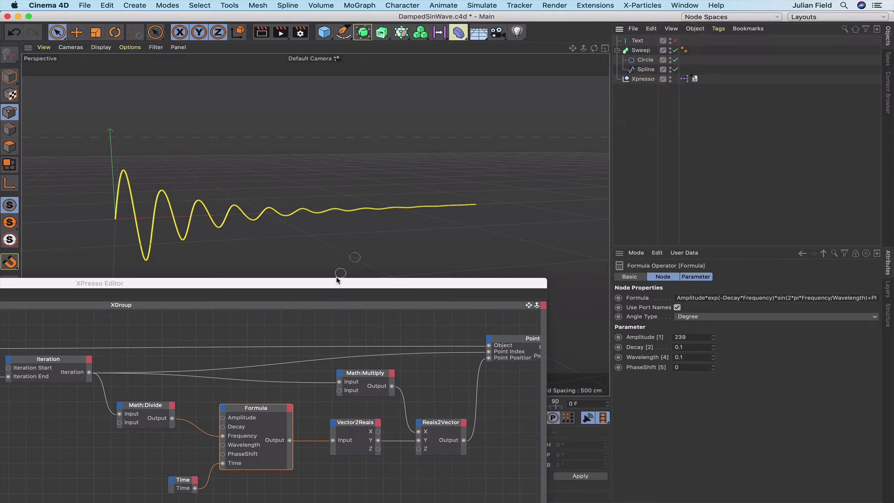
pyautogui.moveTo(337, 289); pyautogui.dragTo(339, 259)
pyautogui.click(337, 256)
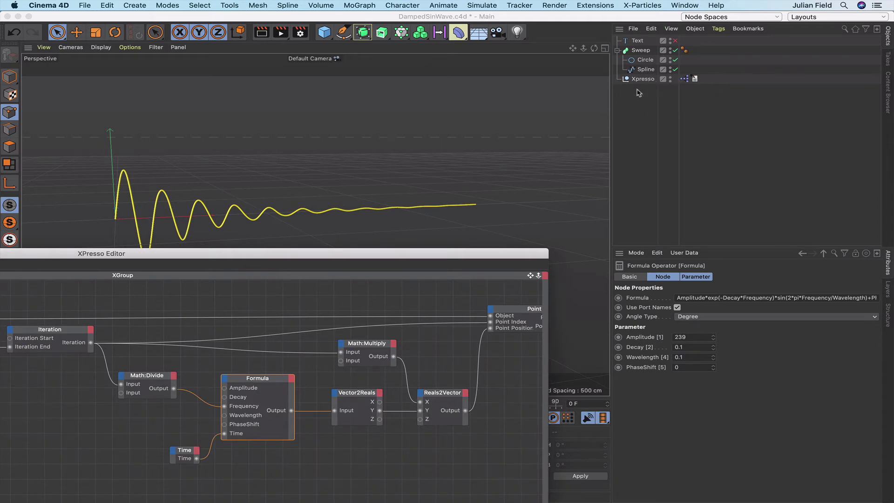
# - Replace the Formula node's expression with sin(((Frequency / 32) + 1) * Time * 360.0) * Amplitude + PhaseShift, copied from the To Do tag's note
pyautogui.click(263, 384)
pyautogui.moveTo(675, 296); pyautogui.dragTo(888, 279)
pyautogui.press('BackSpace')
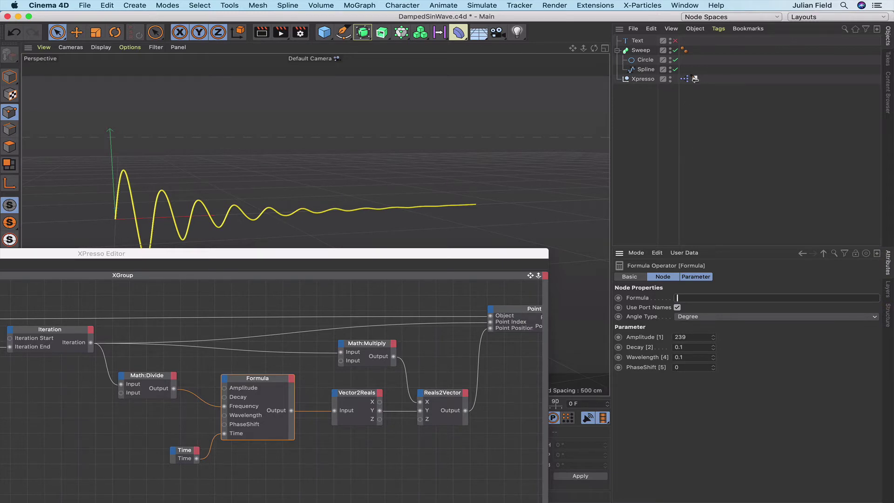
pyautogui.click(694, 78)
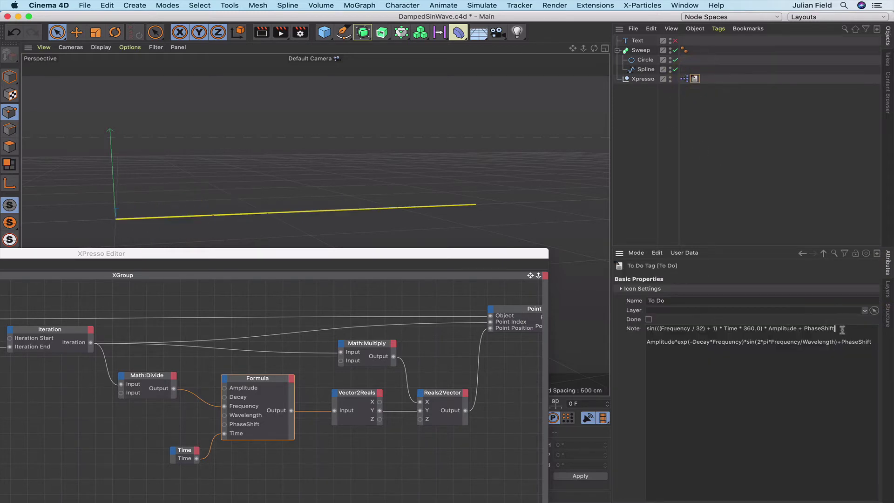
pyautogui.tripleClick(647, 329)
pyautogui.press('super+c')
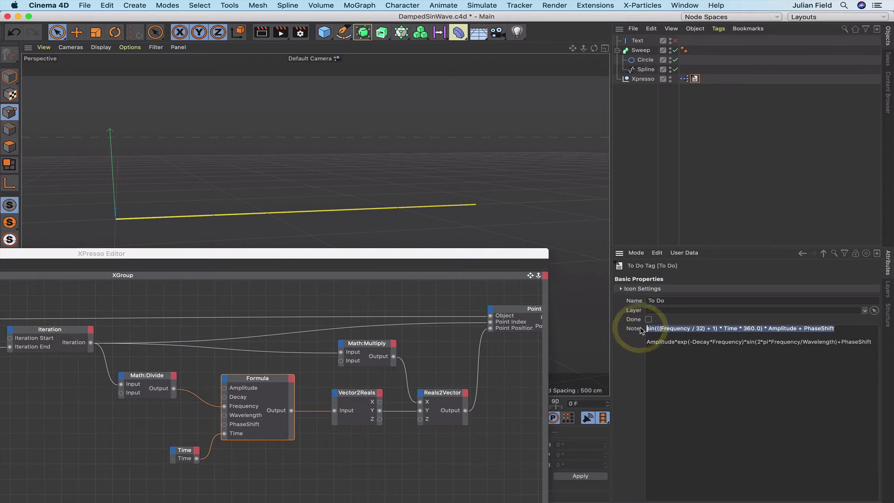
pyautogui.click(684, 79)
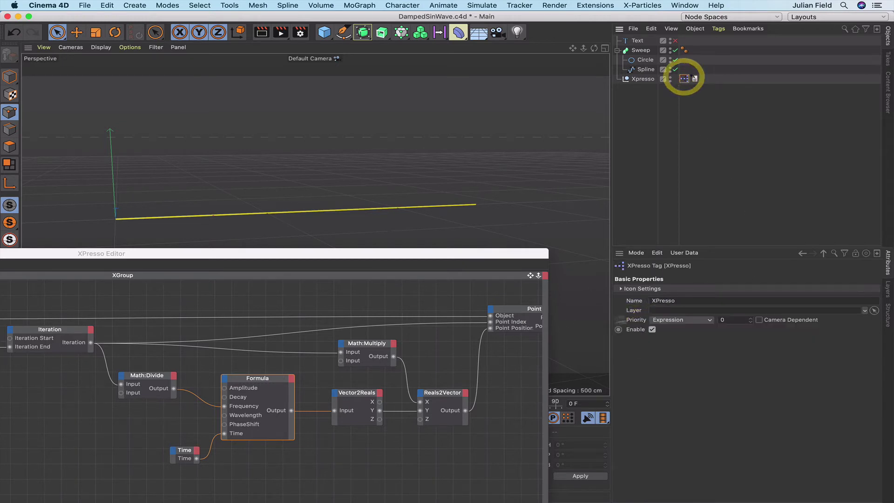
pyautogui.click(284, 401)
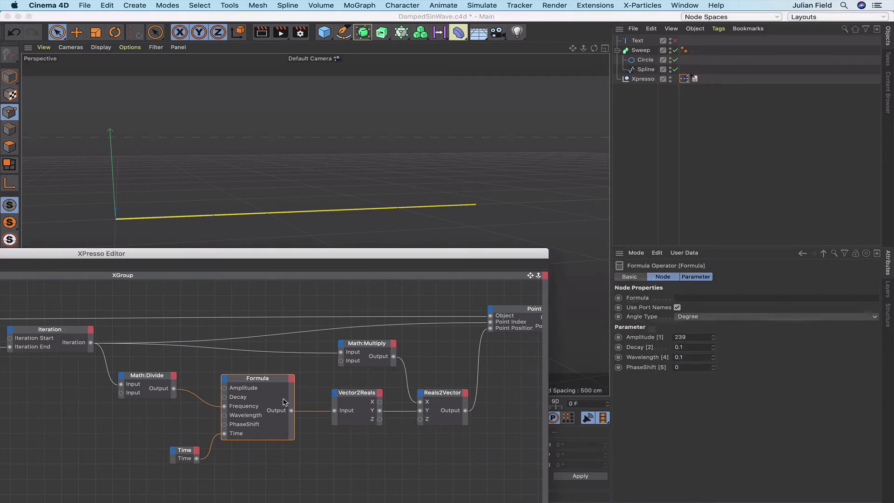
pyautogui.click(686, 297)
pyautogui.press('super+v')
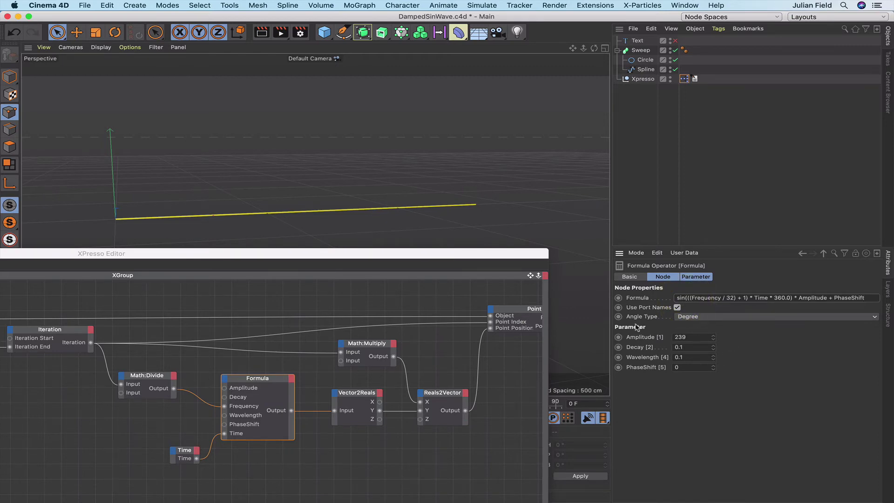
# - Clear the XPresso Editor away from the playback controls and briefly play the animation to preview the new wave formula
pyautogui.moveTo(489, 259); pyautogui.dragTo(286, 435)
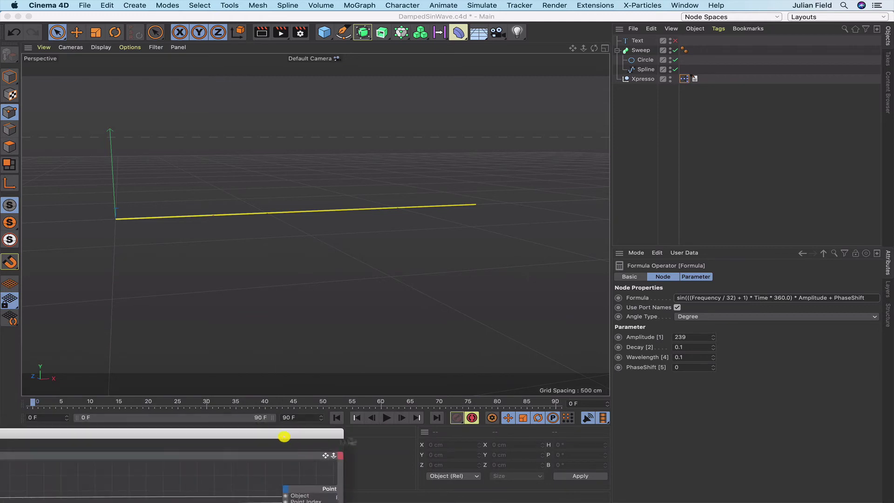
pyautogui.click(387, 417)
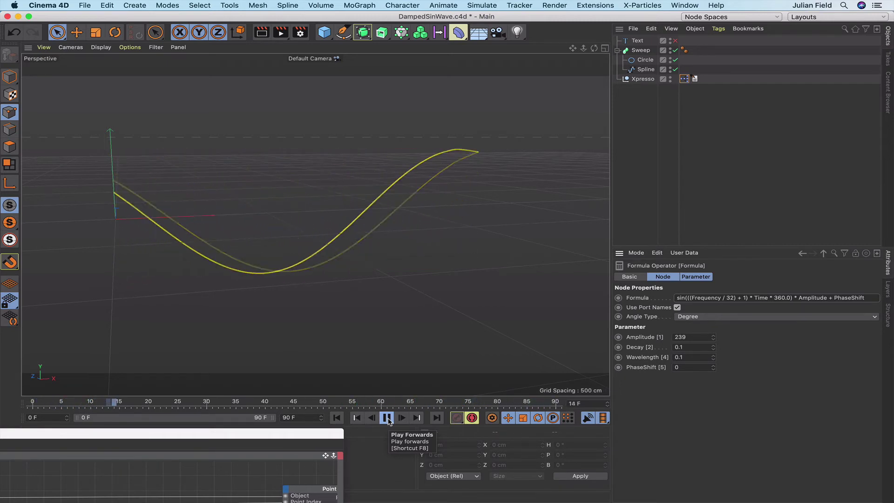
pyautogui.click(386, 418)
# - Extend the animation's end to frame 300
pyautogui.doubleClick(261, 416)
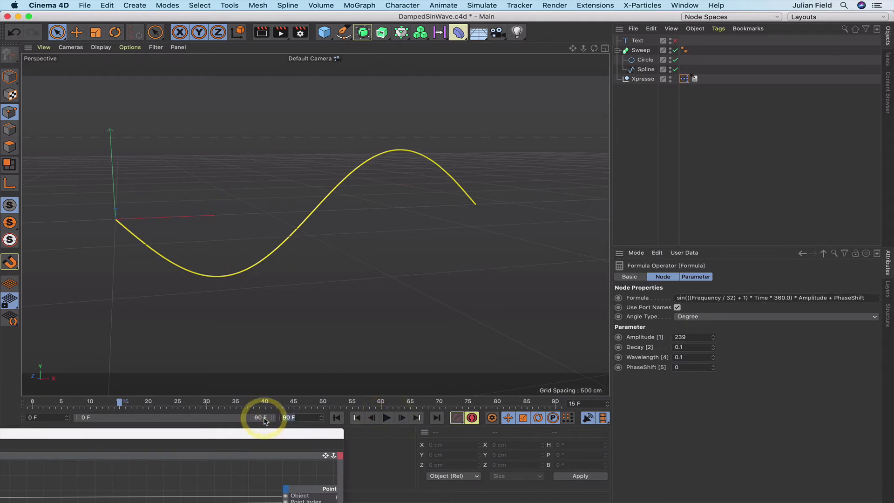
pyautogui.write('300')
pyautogui.press('Return')
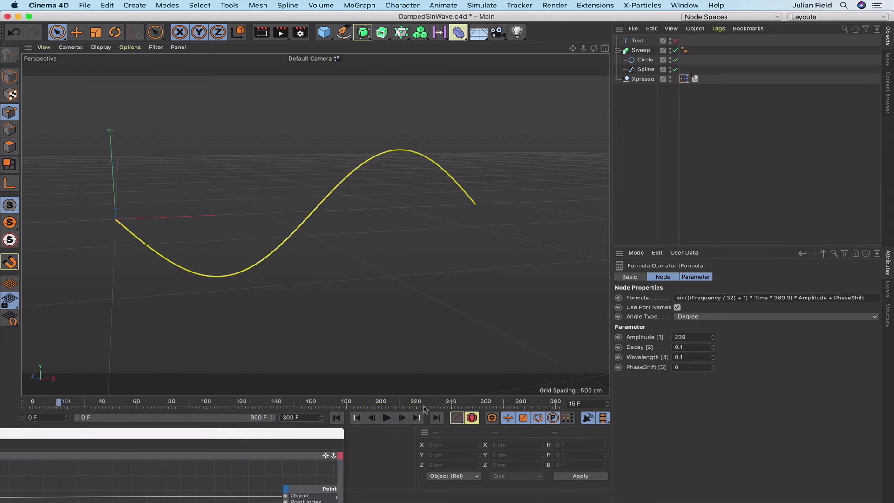
# - Play the extended animation to examine the wave's motion, stop it and return to frame 0
pyautogui.click(387, 417)
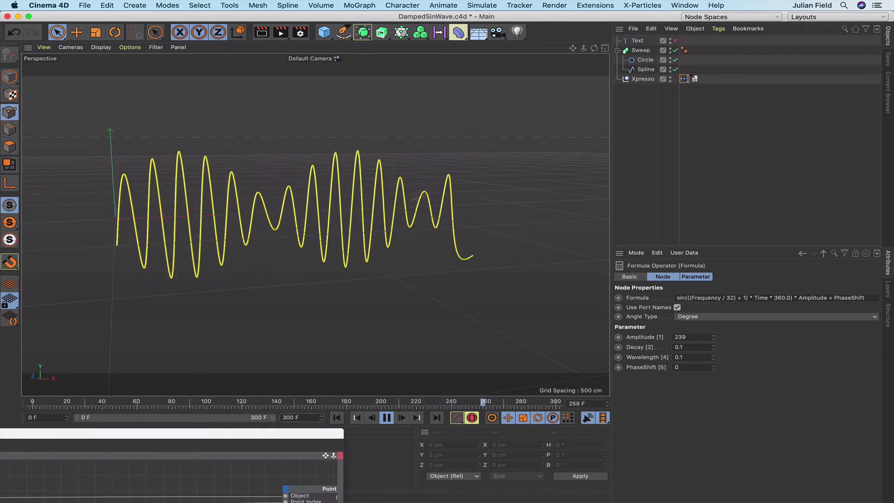
pyautogui.click(387, 418)
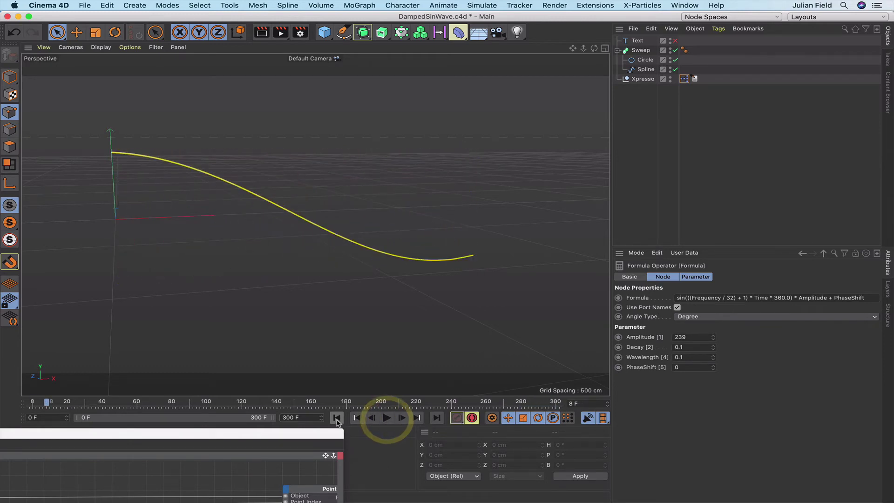
pyautogui.click(336, 418)
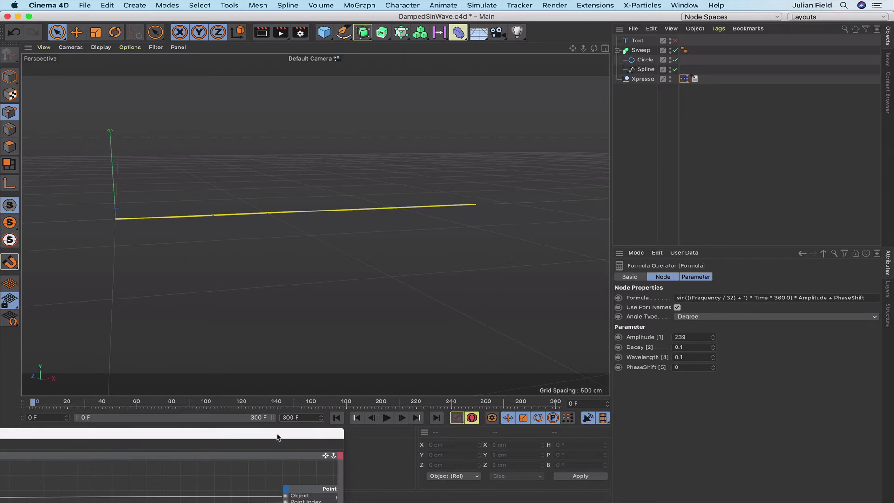
# - Bring the XPresso node graph back into view, add a Null object and rename it Controller
pyautogui.moveTo(278, 437); pyautogui.dragTo(524, 115)
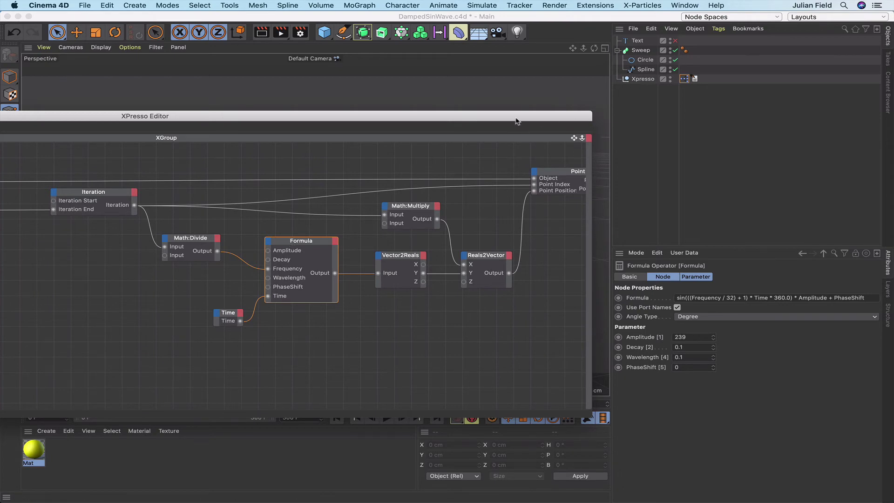
pyautogui.moveTo(515, 117); pyautogui.dragTo(519, 77)
pyautogui.click(324, 32)
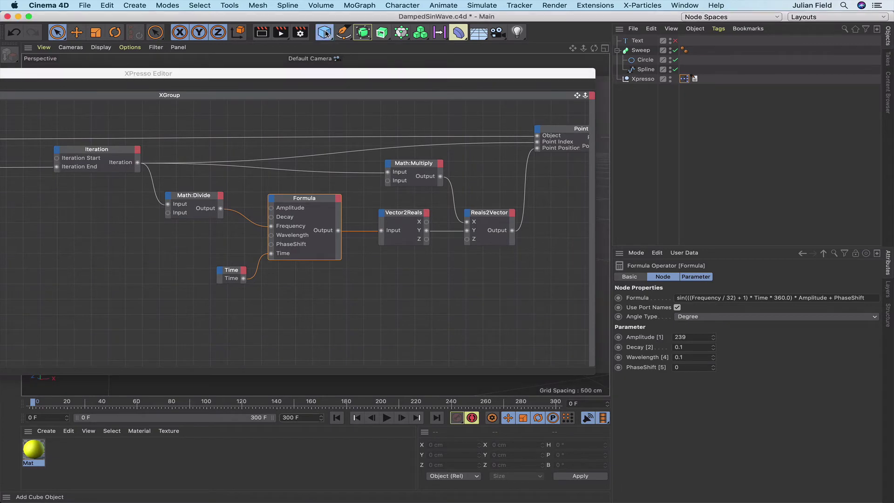
pyautogui.click(362, 45)
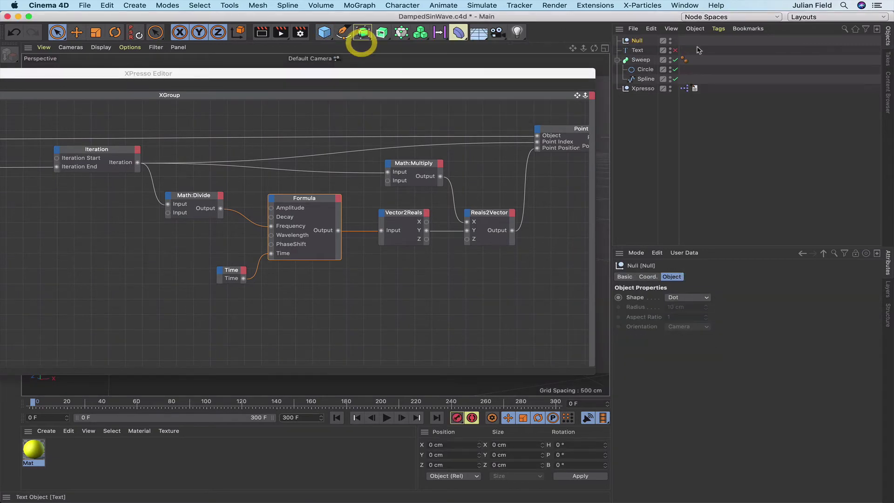
pyautogui.doubleClick(635, 40)
pyautogui.write('Sc')
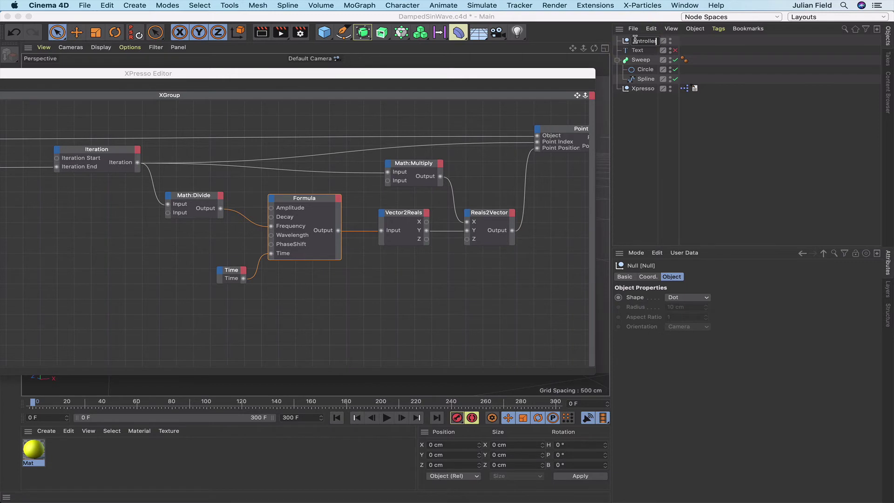
pyautogui.press('Return')
# - Add a user data entry to the Controller null and name it Amplitude
pyautogui.click(645, 41)
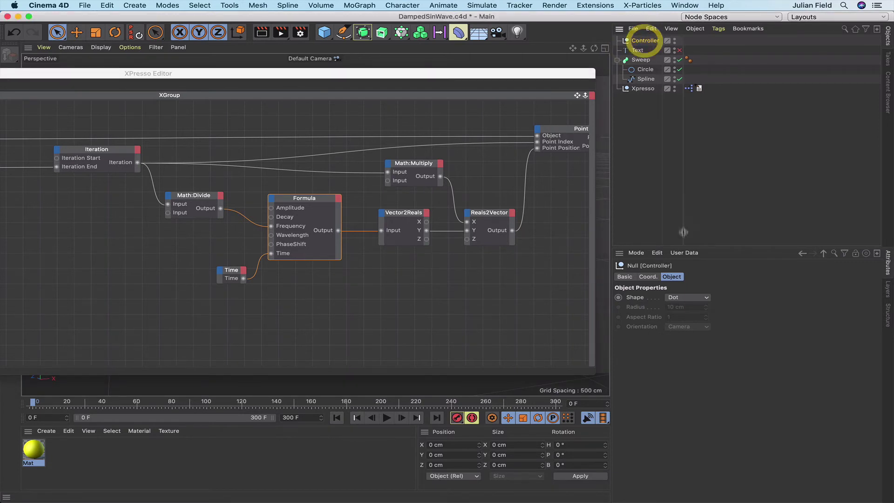
pyautogui.click(684, 253)
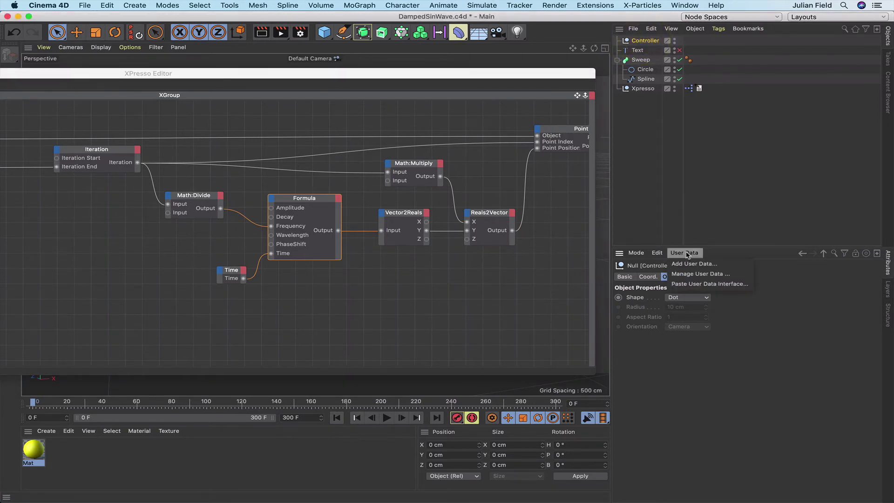
pyautogui.click(694, 264)
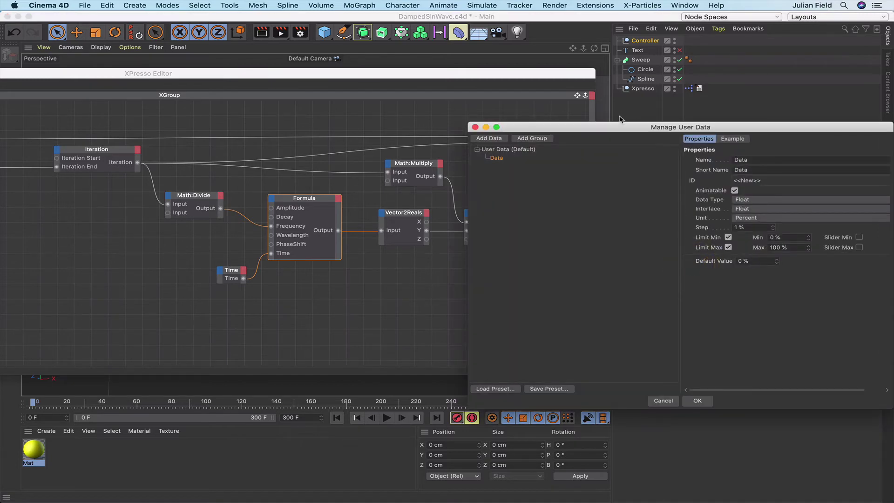
pyautogui.moveTo(624, 127); pyautogui.dragTo(569, 86)
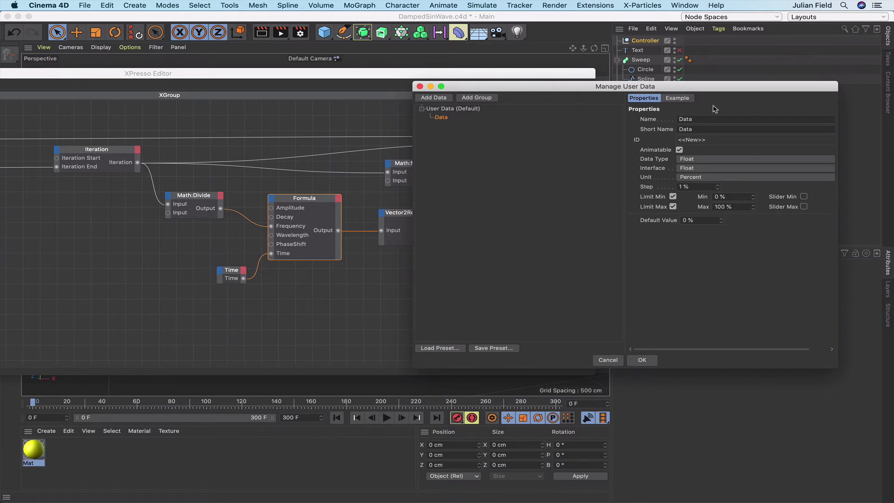
pyautogui.click(709, 120)
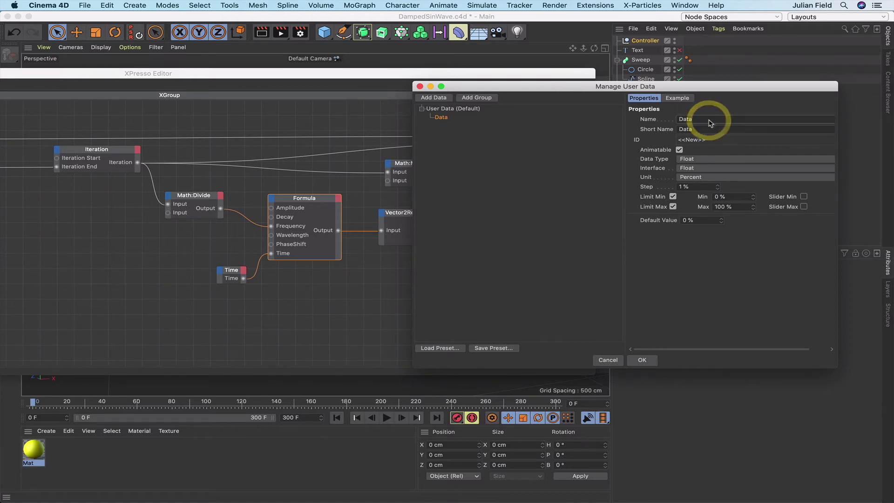
pyautogui.write('D')
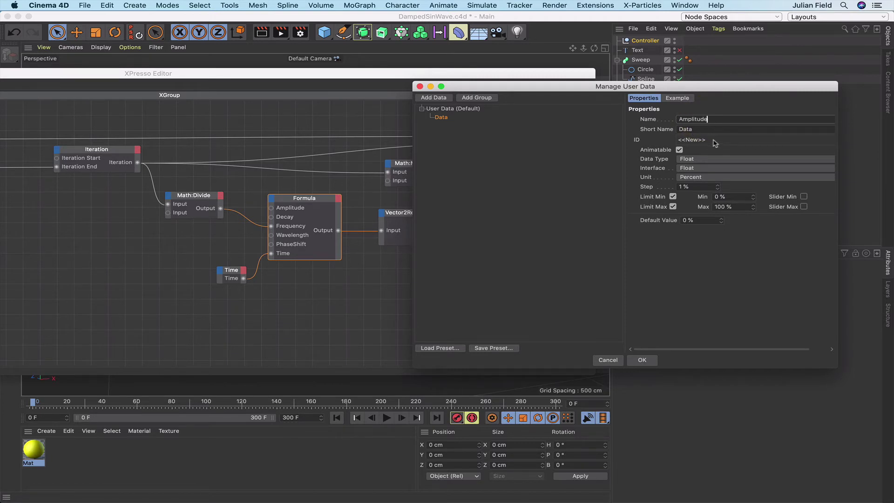
# - Set the Amplitude user data to a Float Slider interface with Real units, and enable Slider Min and Slider Max
pyautogui.click(688, 169)
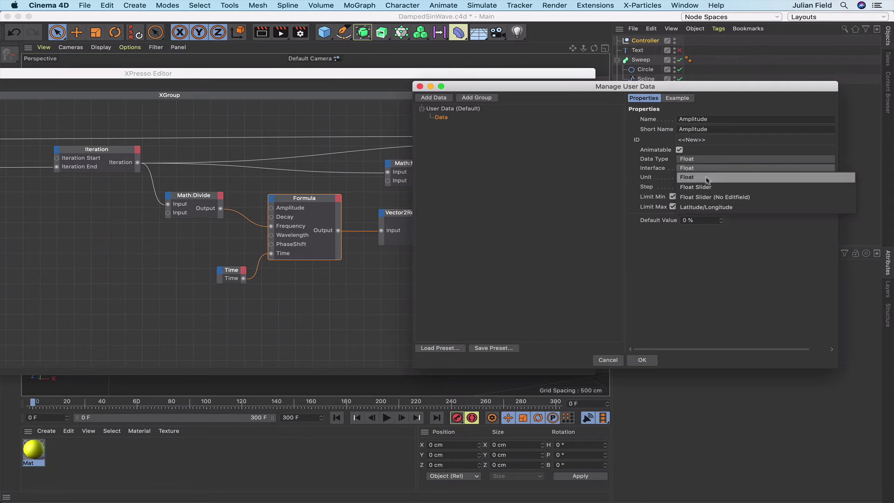
pyautogui.click(708, 186)
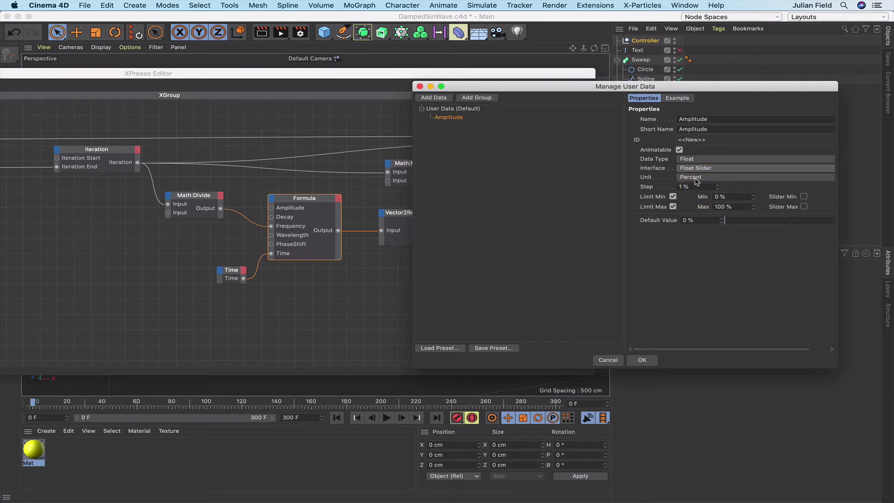
pyautogui.click(697, 179)
pyautogui.click(694, 185)
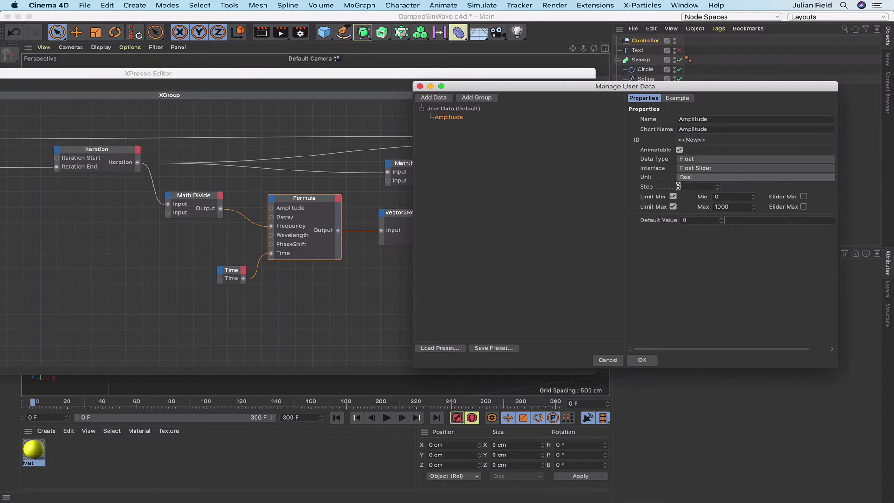
pyautogui.click(803, 196)
pyautogui.click(804, 206)
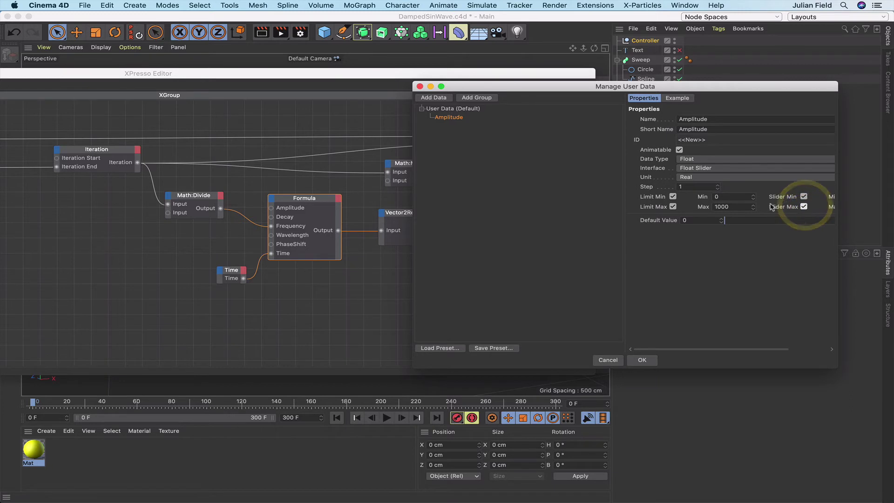
# - Limit the Amplitude user data to a minimum of 100 and a maximum of 500, with a default value of 300
pyautogui.doubleClick(716, 196)
pyautogui.write('100')
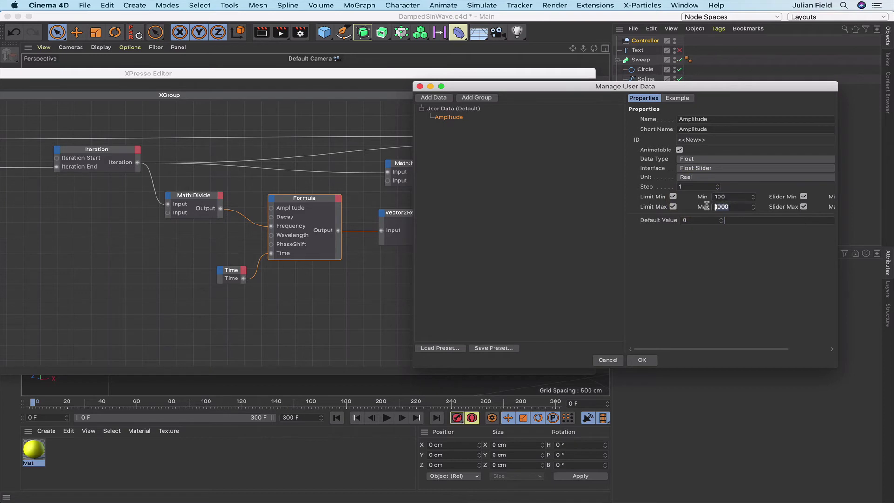
pyautogui.doubleClick(698, 205)
pyautogui.write('5')
pyautogui.click(642, 220)
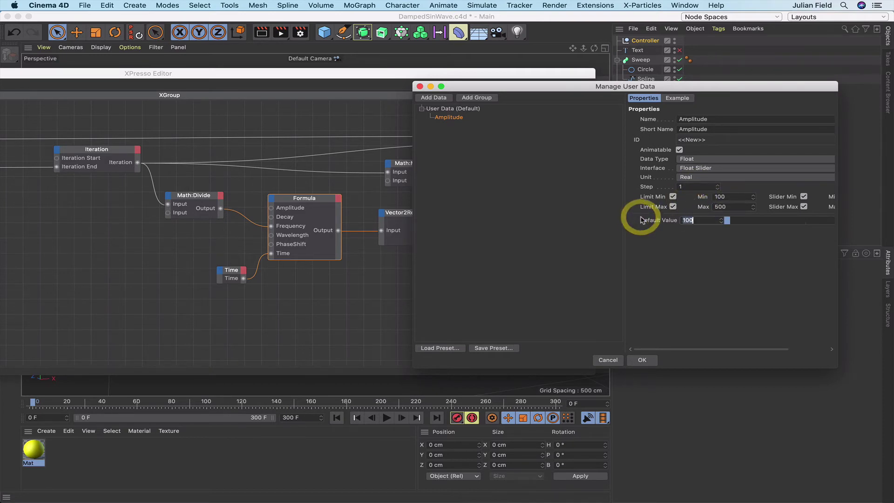
pyautogui.write('300')
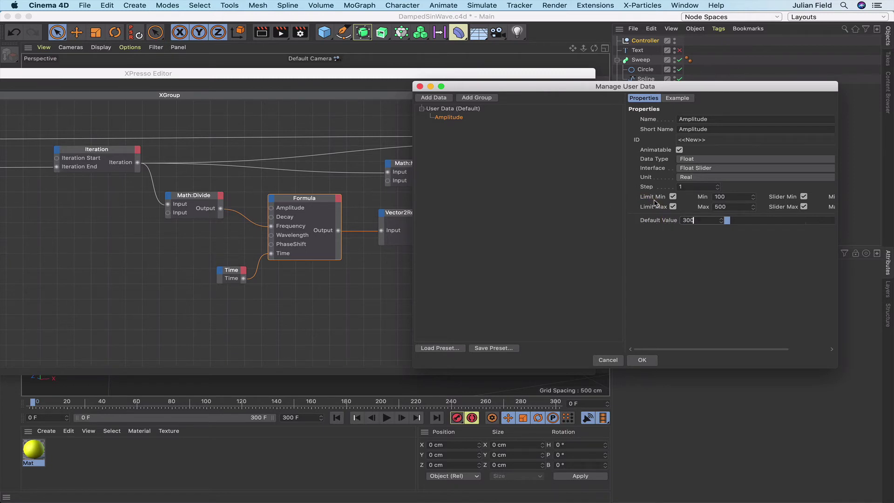
pyautogui.click(663, 259)
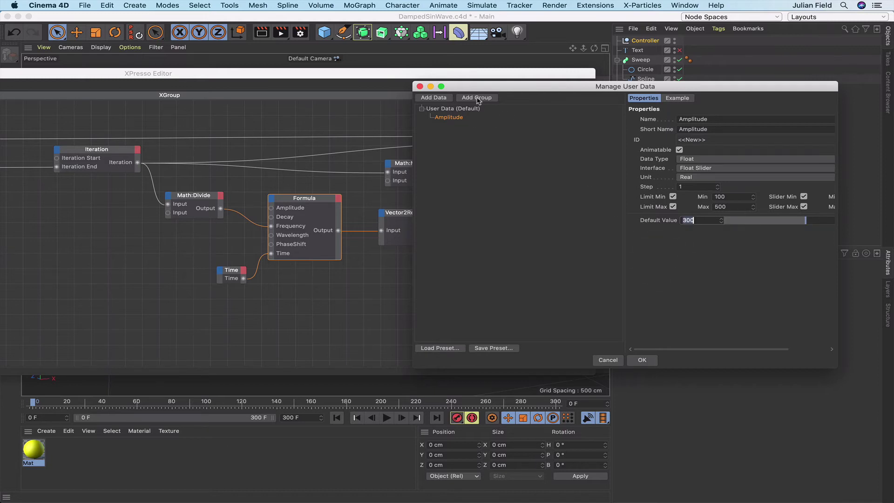
# - Add a second user data entry to the Controller null and name it Decay
pyautogui.click(432, 99)
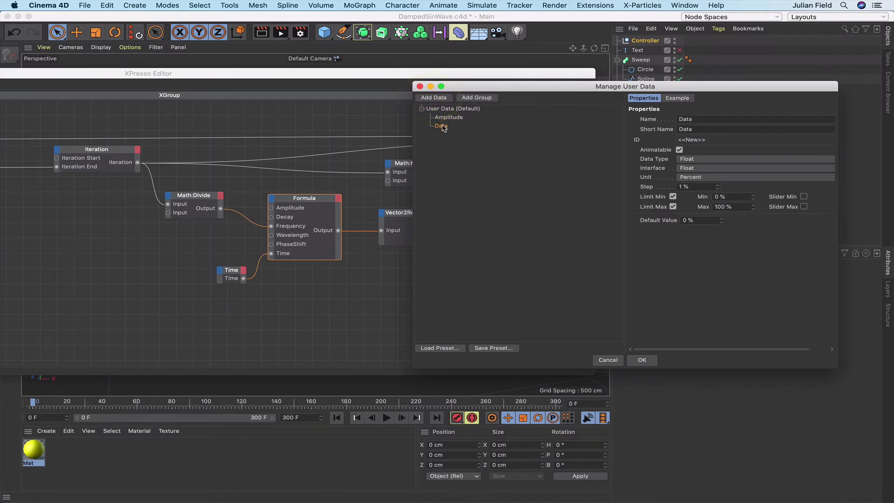
pyautogui.click(442, 126)
pyautogui.click(653, 119)
pyautogui.write('Decay')
pyautogui.press('Return')
# - Give Decay a Float Slider interface with Real units and a step of 0.1, and enable Slider Min and Slider Max
pyautogui.click(696, 168)
pyautogui.click(697, 186)
pyautogui.click(697, 178)
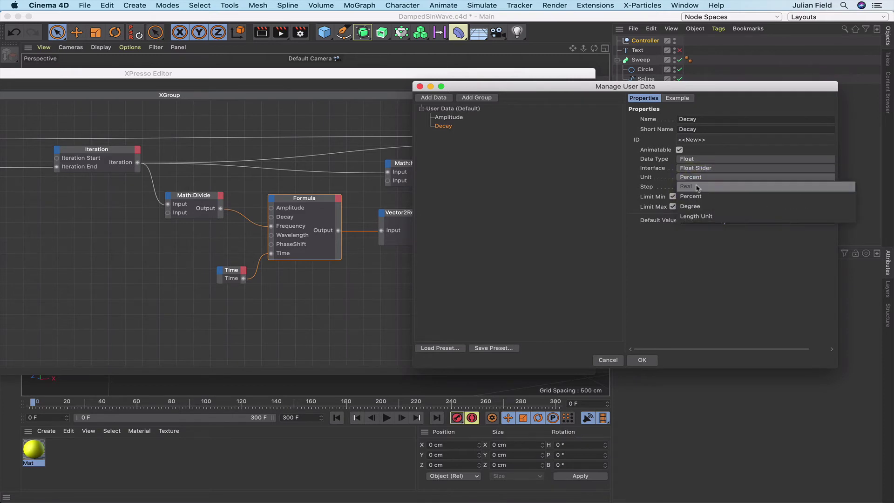
pyautogui.click(697, 187)
pyautogui.click(688, 187)
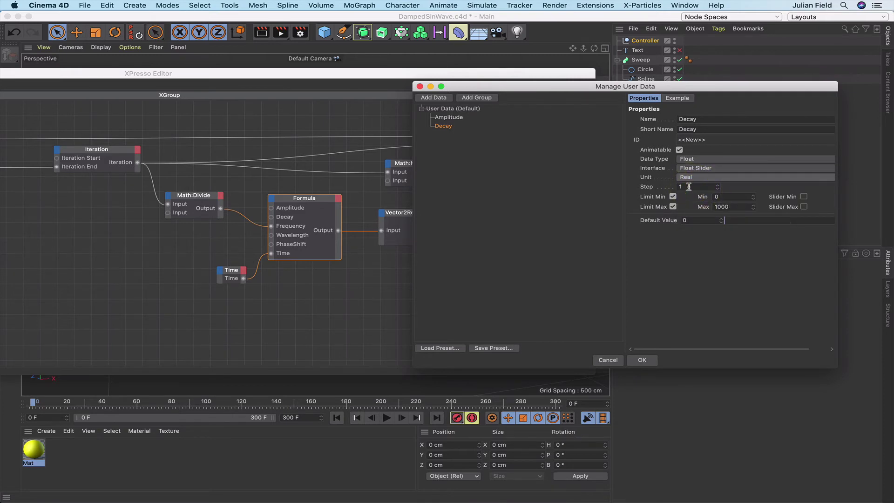
pyautogui.click(675, 187)
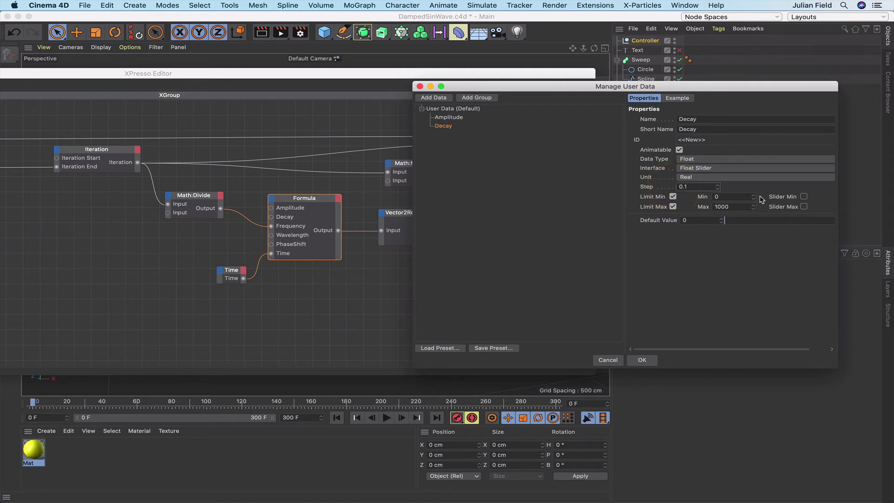
pyautogui.click(726, 196)
pyautogui.click(804, 196)
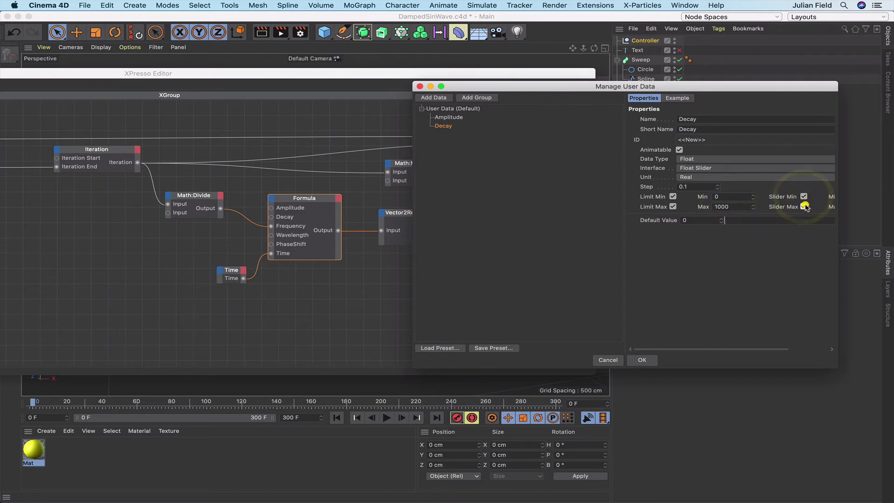
pyautogui.click(804, 206)
# - Set the Decay user data's minimum to 0.1 and its maximum to 11
pyautogui.click(724, 196)
pyautogui.write('.1')
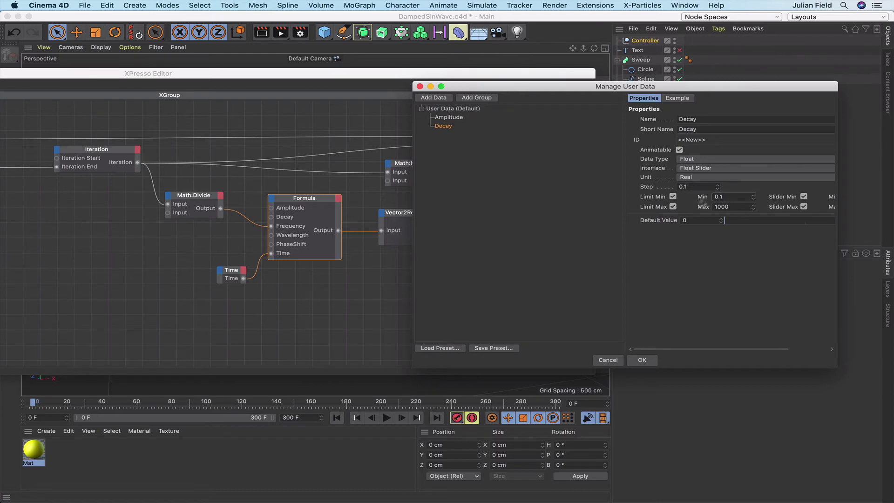
pyautogui.press('Tab')
pyautogui.click(692, 208)
pyautogui.write('11')
pyautogui.click(499, 186)
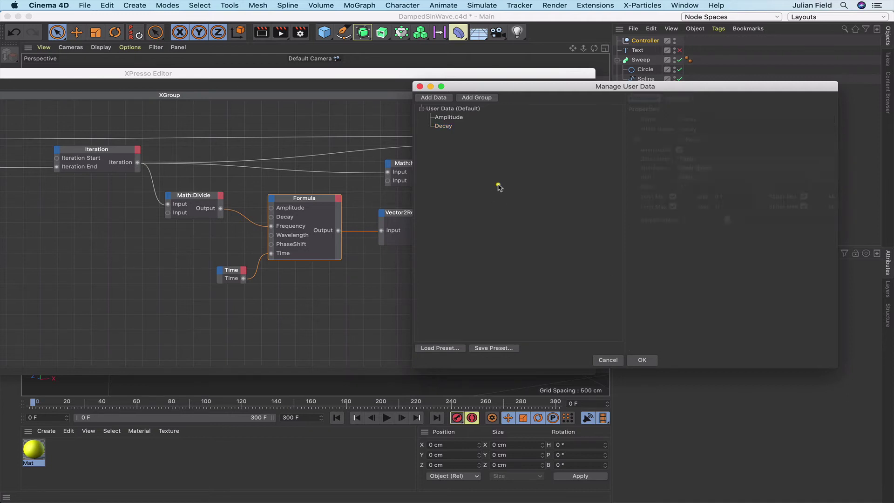
# - Add a user data entry named Fequency with a Float Slider interface and Real units
pyautogui.click(434, 98)
pyautogui.doubleClick(687, 119)
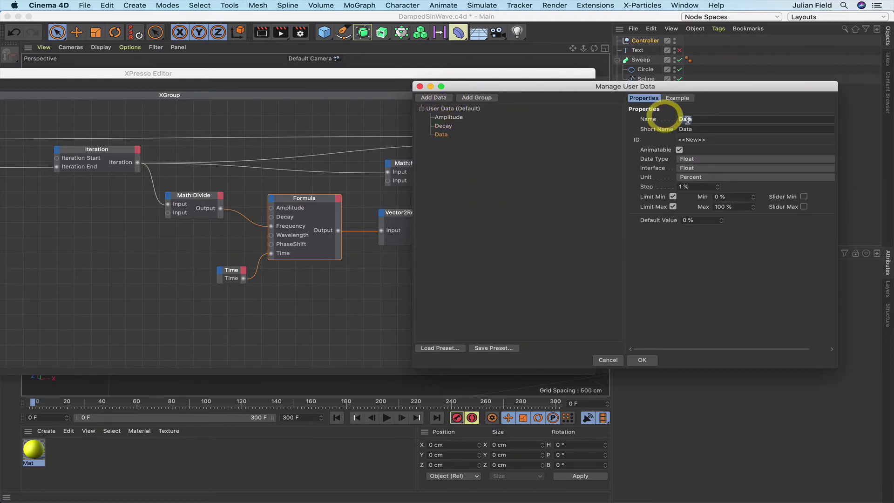
pyautogui.write('Fequency')
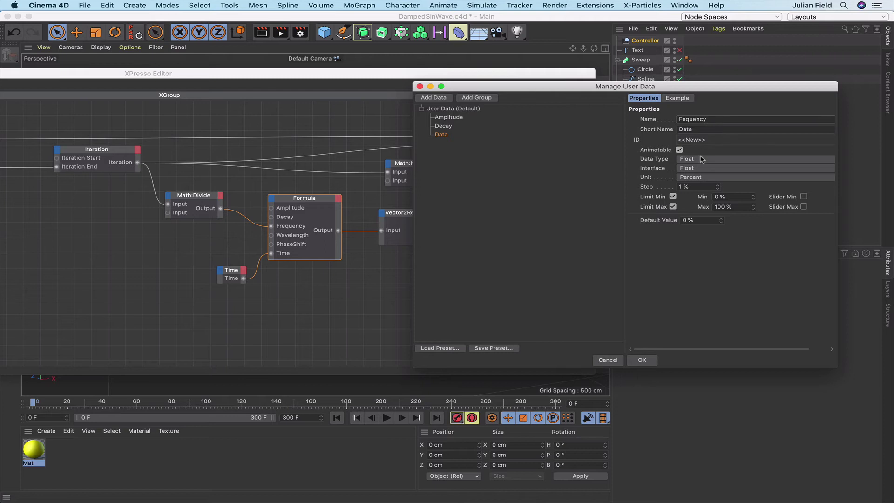
pyautogui.click(702, 171)
pyautogui.click(704, 187)
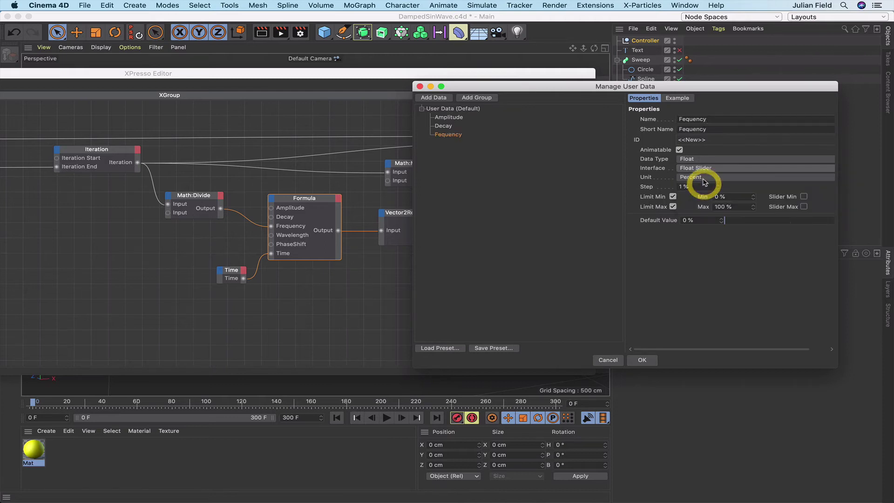
pyautogui.click(703, 179)
pyautogui.click(703, 187)
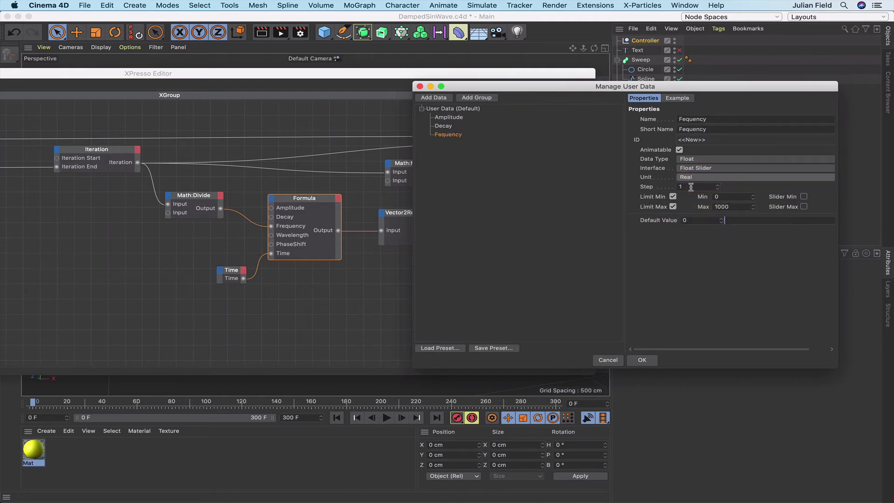
# - Set Fequency's step to 0.1, minimum to 0.1 and maximum to 3, and enable Slider Min and Slider Max
pyautogui.doubleClick(691, 187)
pyautogui.write('.')
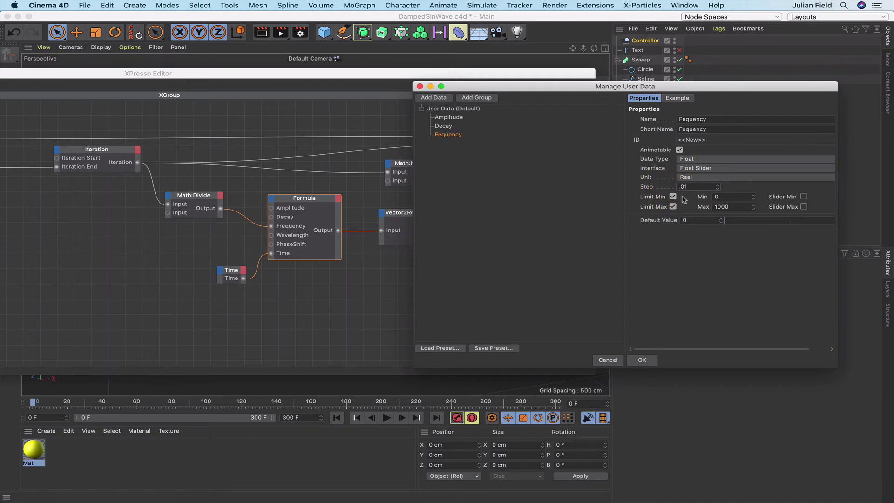
pyautogui.write('1')
pyautogui.click(712, 196)
pyautogui.press('Tab')
pyautogui.write('3')
pyautogui.click(698, 208)
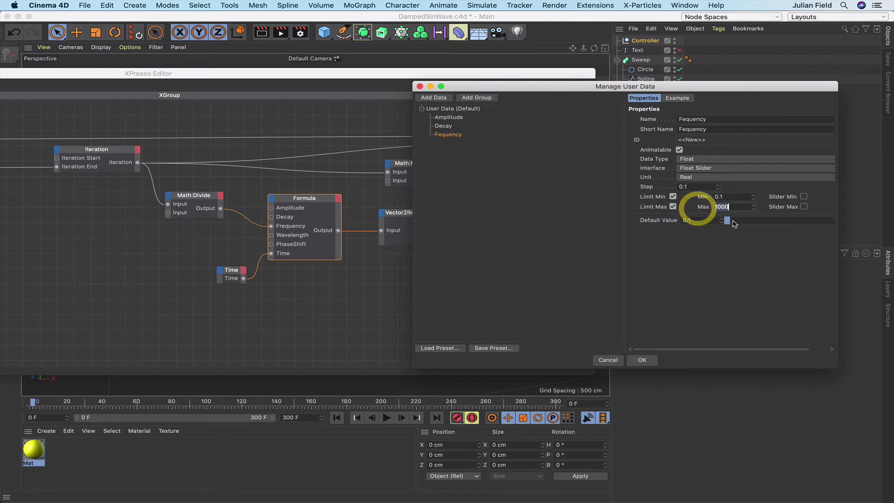
pyautogui.click(803, 196)
pyautogui.click(803, 206)
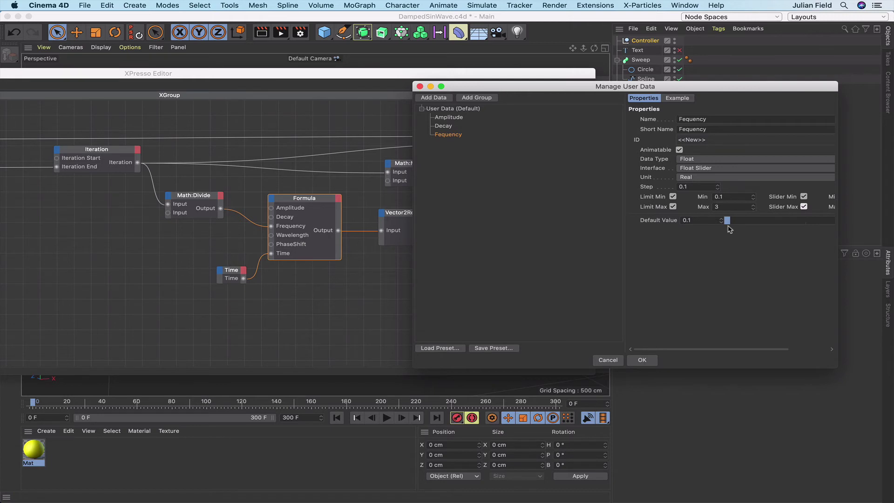
# - Set the default value of the Fequency user data to 0.5
pyautogui.click(707, 220)
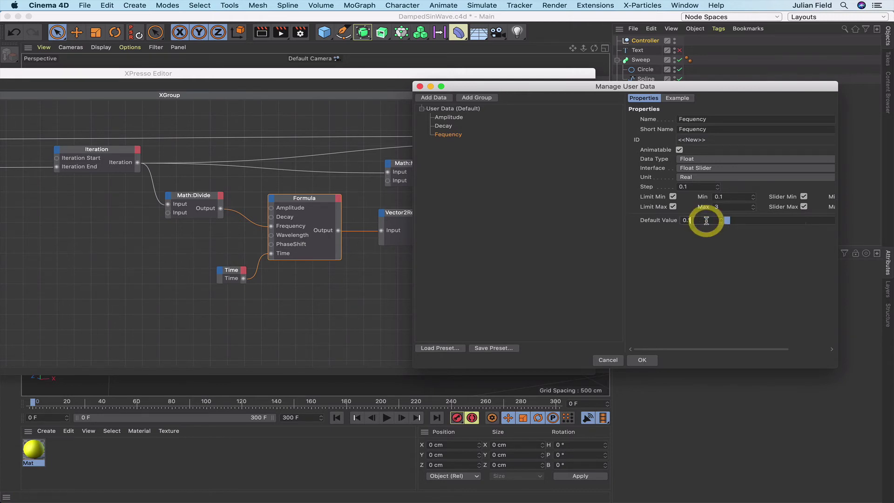
pyautogui.press('BackSpace')
pyautogui.press('BackSpace')
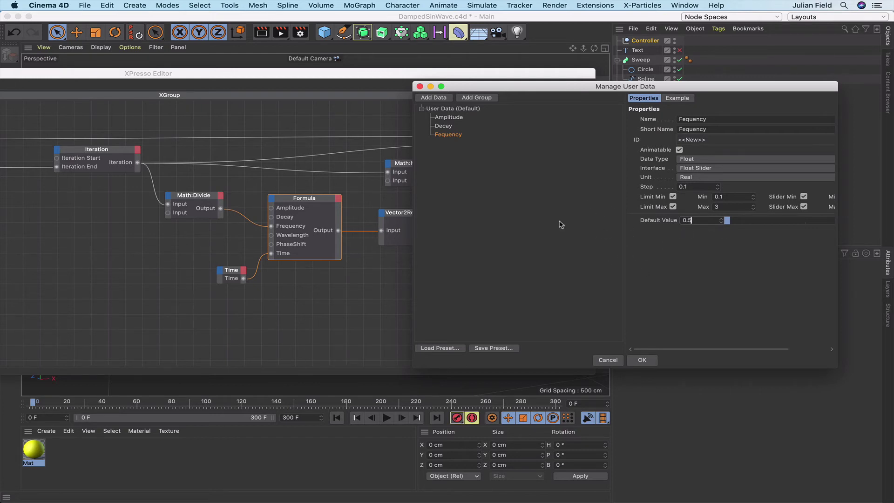
pyautogui.click(528, 193)
# - Add a user data entry named Wavelength with a Float Slider interface and Real units
pyautogui.click(435, 98)
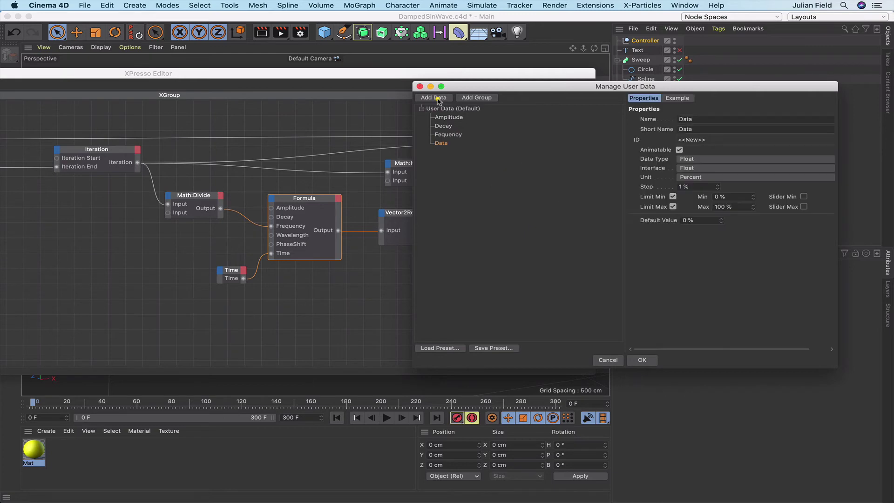
pyautogui.moveTo(694, 119); pyautogui.dragTo(661, 120)
pyautogui.write('Wavelength')
pyautogui.click(702, 170)
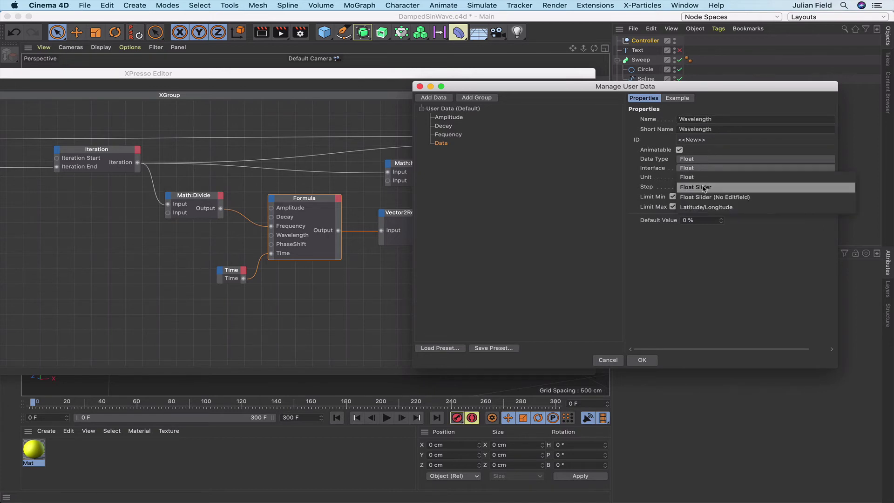
pyautogui.click(701, 180)
pyautogui.click(702, 177)
pyautogui.click(703, 184)
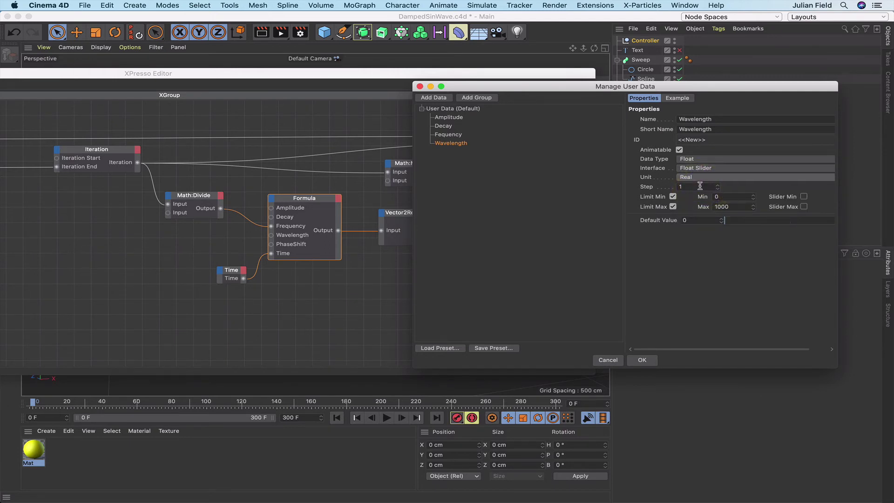
# - Set Wavelength's step and minimum to 0.1, and enable its Slider Min and Slider Max
pyautogui.click(699, 187)
pyautogui.press('BackSpace')
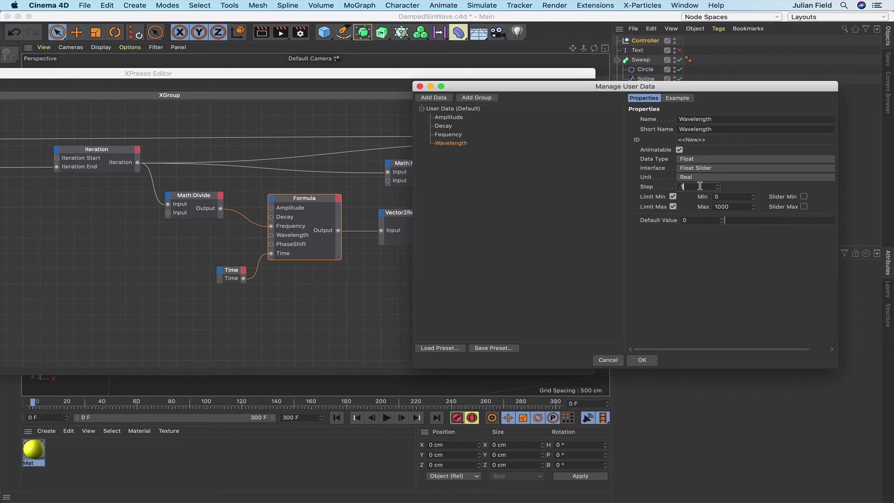
pyautogui.doubleClick(714, 197)
pyautogui.click(804, 196)
pyautogui.click(804, 207)
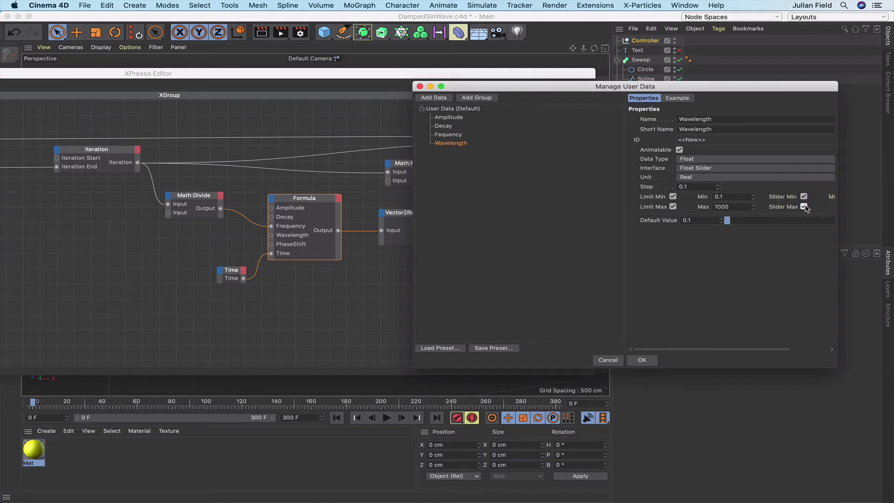
pyautogui.click(709, 207)
# - Change the maximum of the Fequency user data to 11 and the maximum of Decay to 1
pyautogui.click(453, 135)
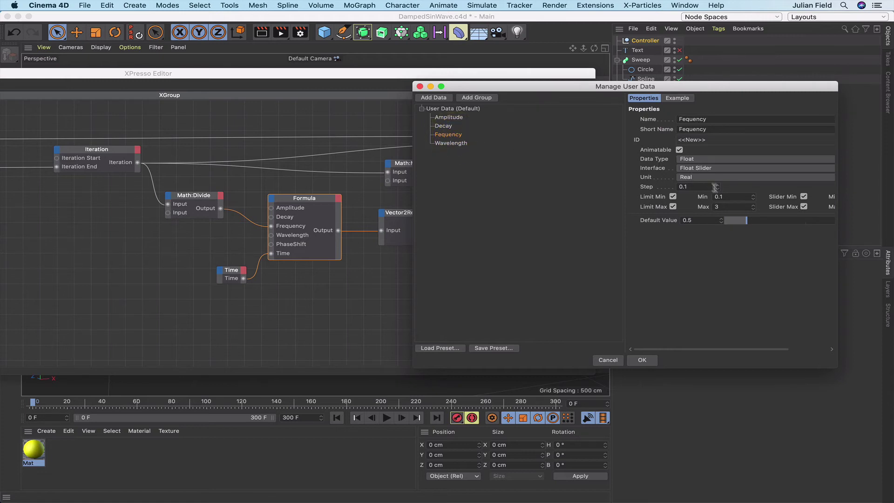
pyautogui.click(729, 203)
pyautogui.write('11')
pyautogui.click(445, 126)
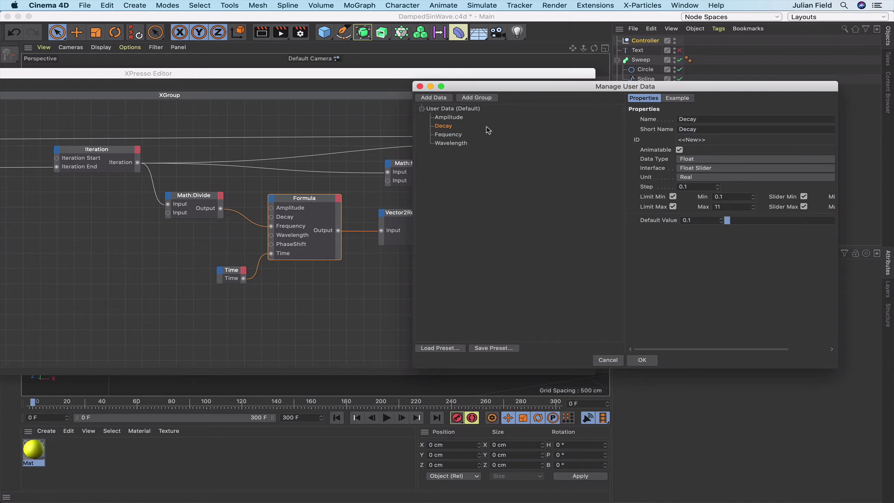
pyautogui.doubleClick(725, 206)
pyautogui.write('1')
pyautogui.press('Return')
# - Set the Wavelength user data's maximum to 5 and recheck the Fequency and Decay settings
pyautogui.click(454, 143)
pyautogui.moveTo(748, 208); pyautogui.dragTo(682, 208)
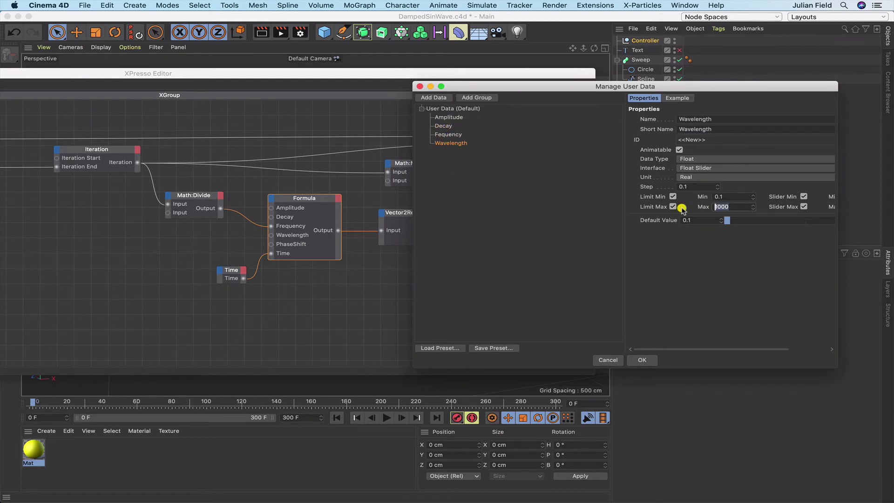
pyautogui.write('5')
pyautogui.click(448, 134)
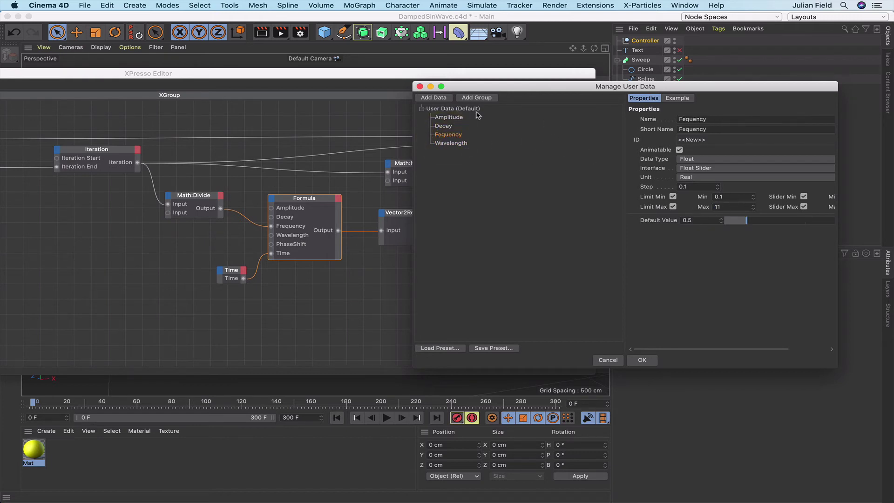
pyautogui.click(447, 126)
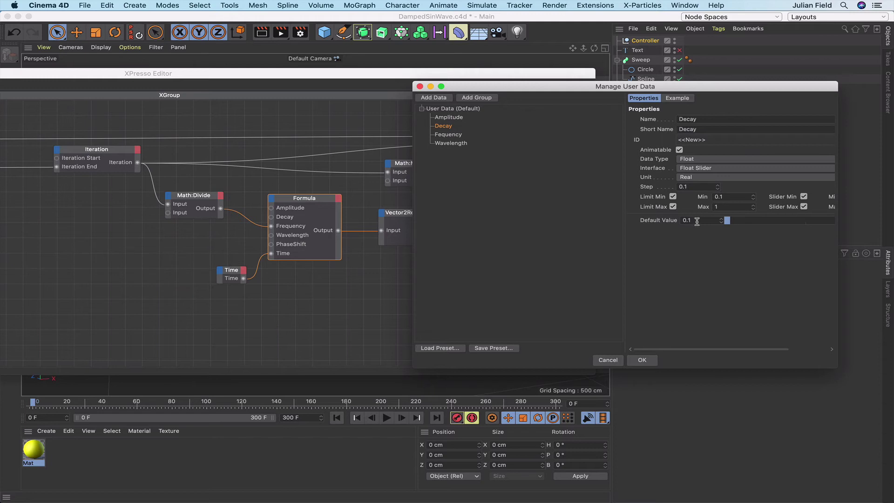
pyautogui.click(455, 143)
# - Add a user data entry named Phase Shift with a Float Slider interface and Real units
pyautogui.click(435, 99)
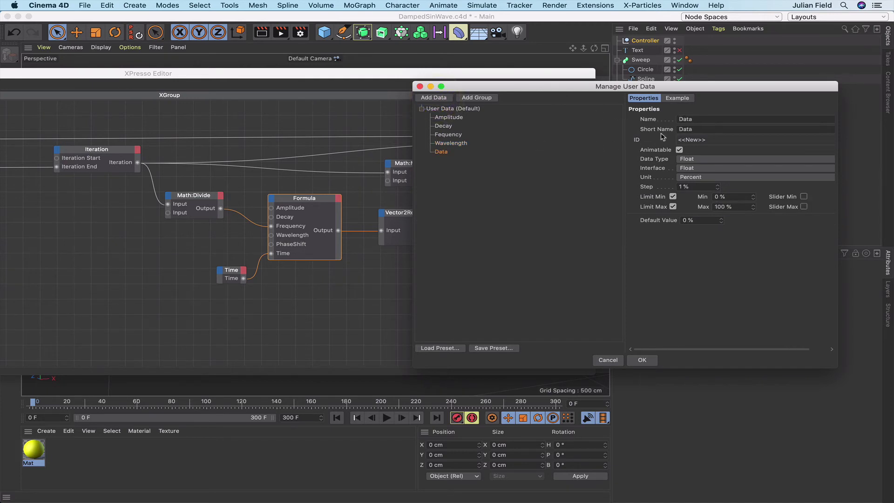
pyautogui.click(705, 121)
pyautogui.write('F')
pyautogui.click(696, 168)
pyautogui.click(696, 182)
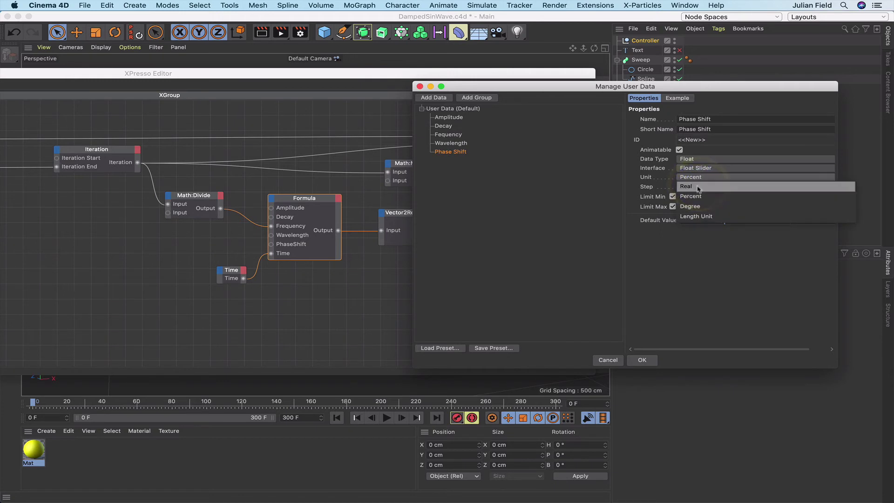
pyautogui.click(696, 187)
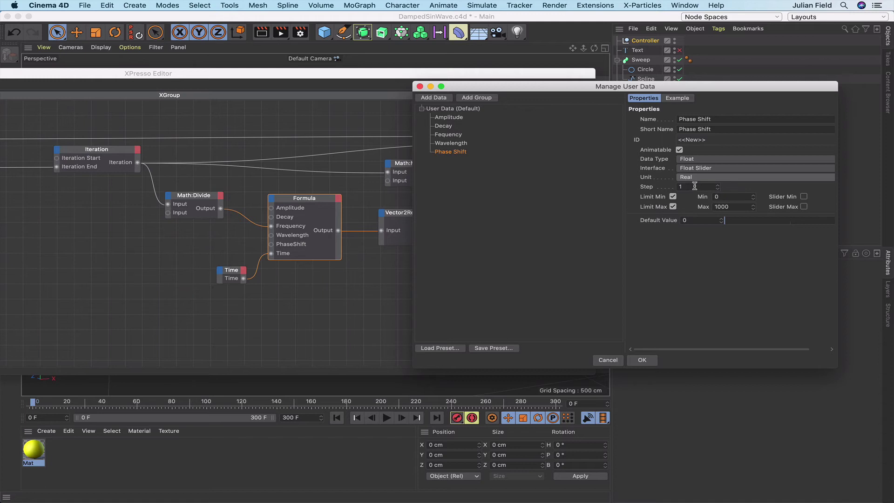
# - Set the Phase Shift user data's minimum to -100 and maximum to 100, and enable its Slider Min and Slider Max
pyautogui.click(682, 198)
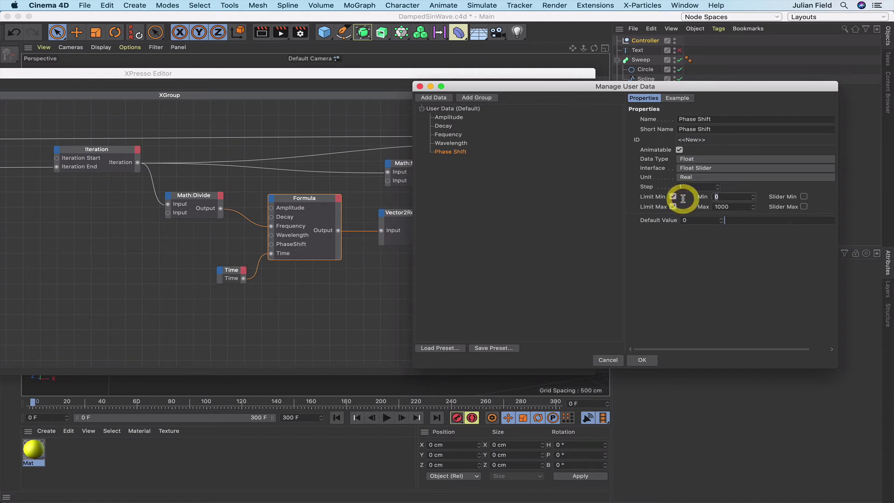
pyautogui.write('-')
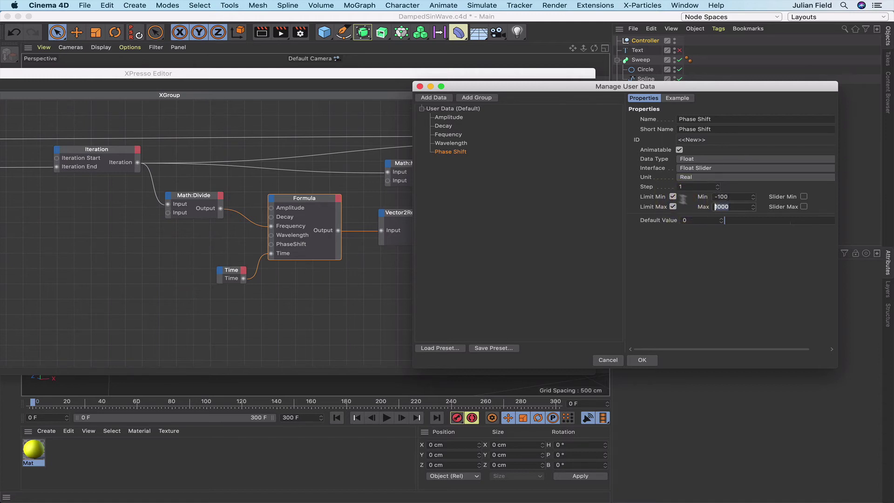
pyautogui.write('100')
pyautogui.click(804, 196)
pyautogui.click(804, 206)
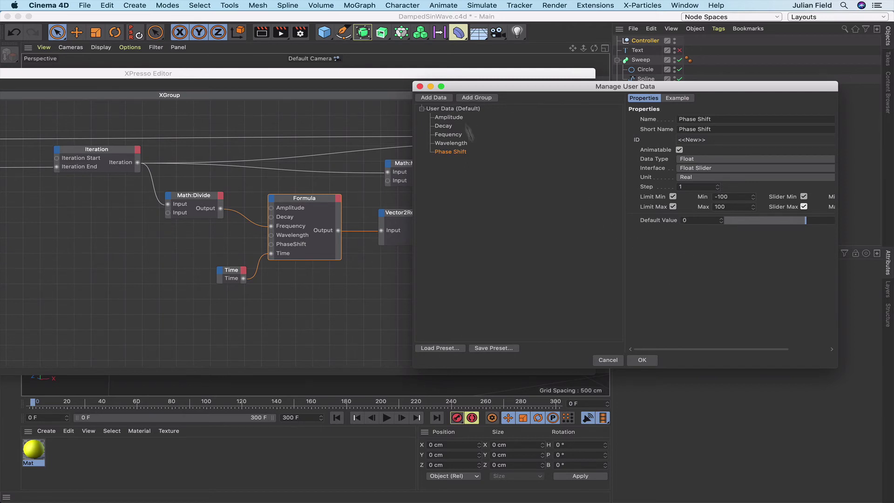
# - Add a user data entry named Scale with a Float Slider interface and Real units
pyautogui.click(434, 98)
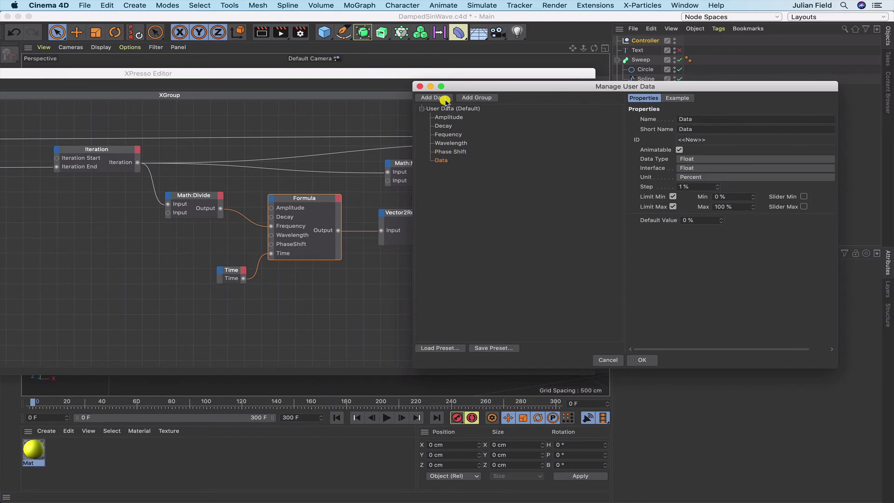
pyautogui.click(661, 120)
pyautogui.write('Scale')
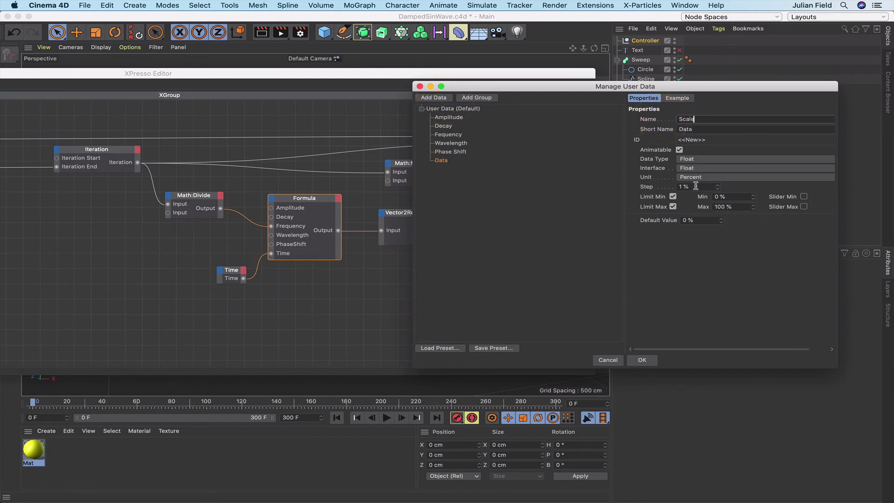
pyautogui.click(693, 168)
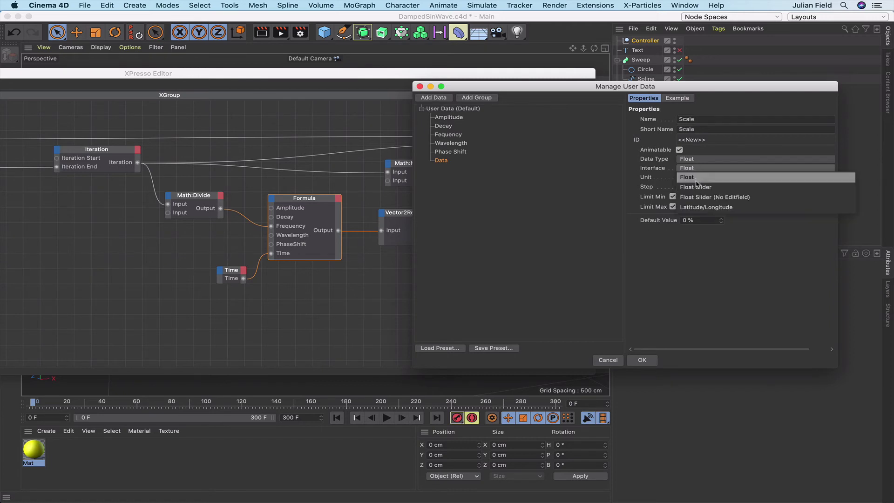
pyautogui.click(698, 188)
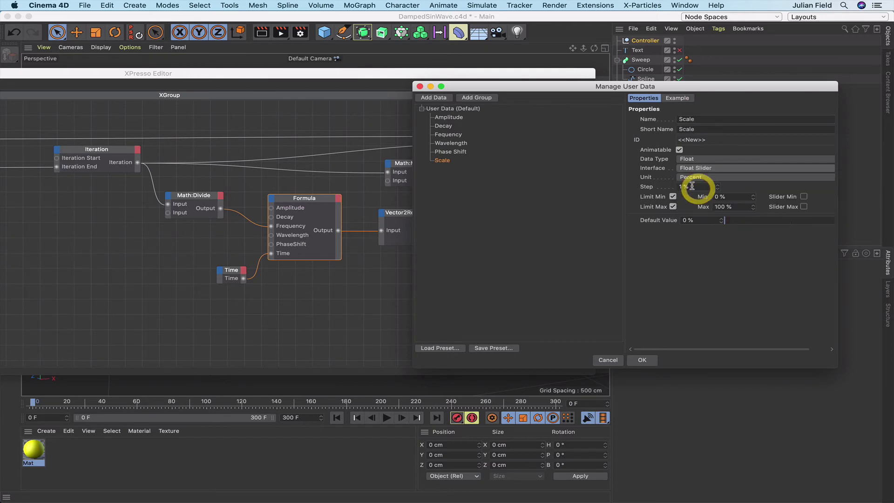
pyautogui.click(700, 179)
pyautogui.click(701, 186)
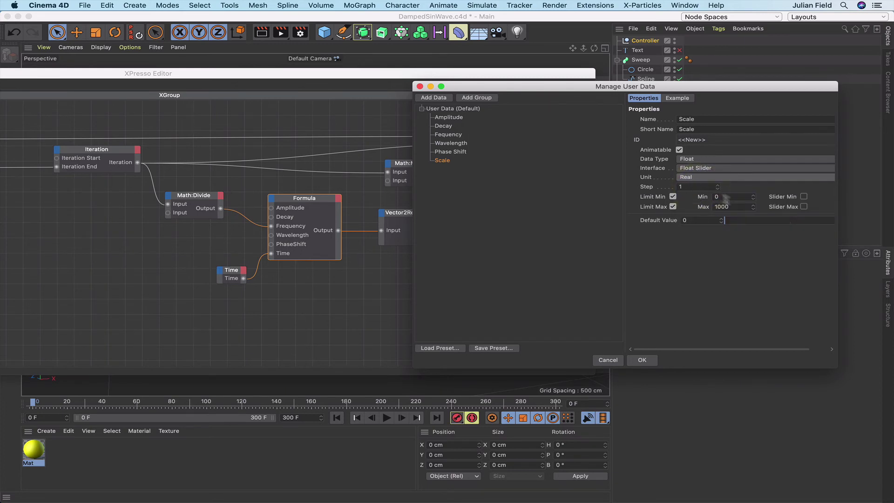
# - Give Scale a minimum of 10, maximum of 300 and default of 50, enable Slider Min and Slider Max, and accept the user data
pyautogui.doubleClick(732, 196)
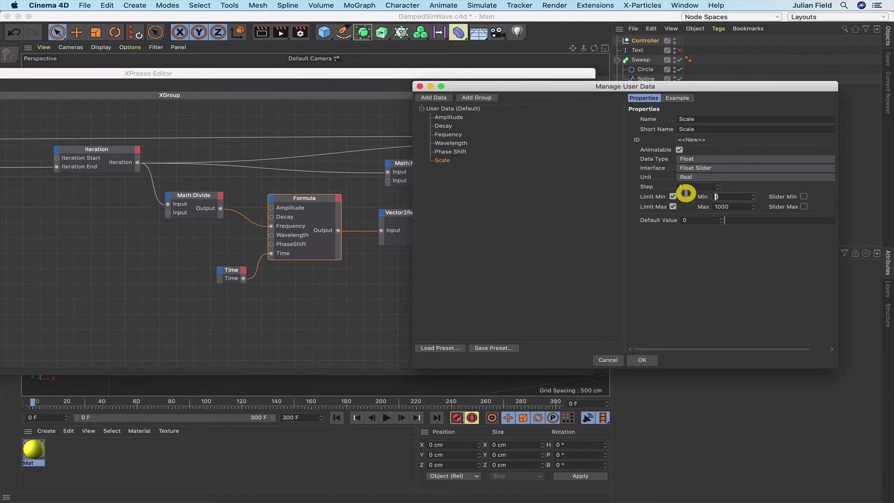
pyautogui.write('10')
pyautogui.doubleClick(732, 207)
pyautogui.write('300')
pyautogui.click(696, 207)
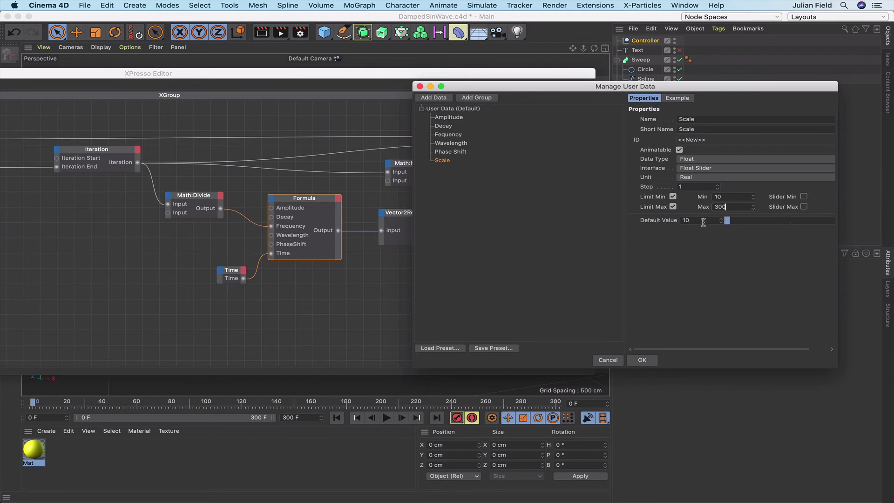
pyautogui.write('50')
pyautogui.click(803, 197)
pyautogui.click(804, 207)
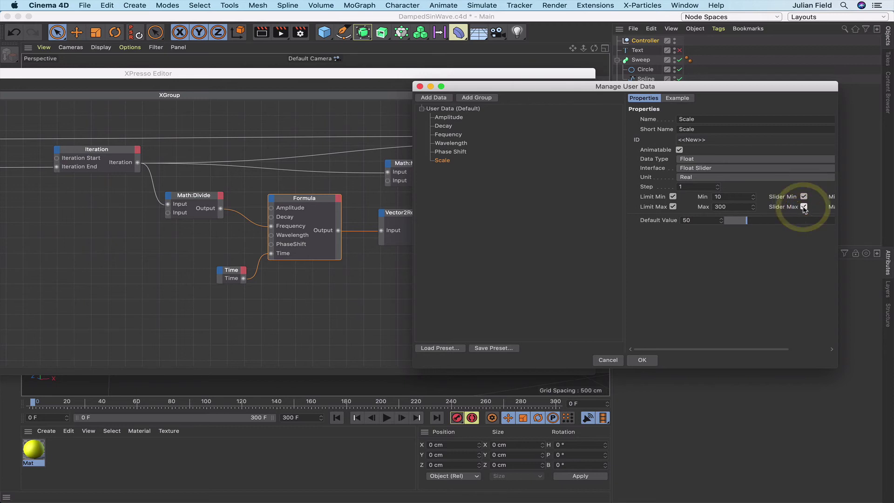
pyautogui.click(642, 360)
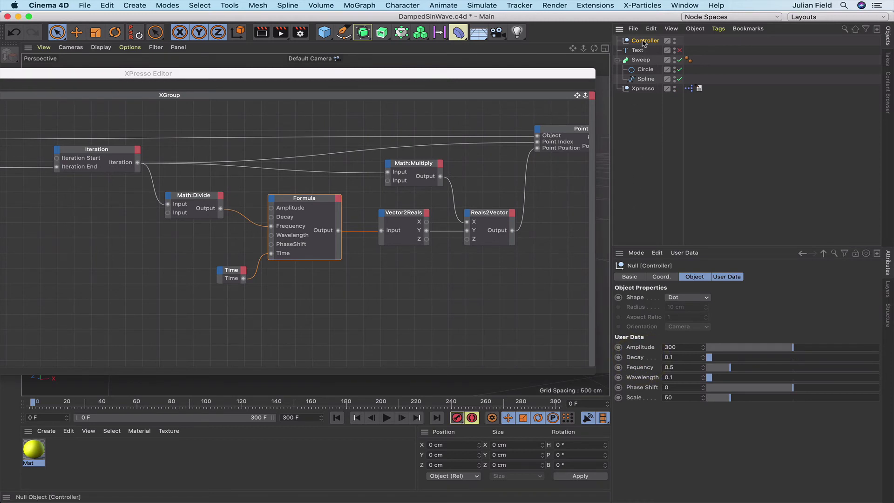
# - Bring the Controller null into the XGroup as a node and give it Amplitude and Decay output ports
pyautogui.moveTo(644, 41); pyautogui.dragTo(407, 126)
pyautogui.moveTo(118, 265); pyautogui.dragTo(116, 262)
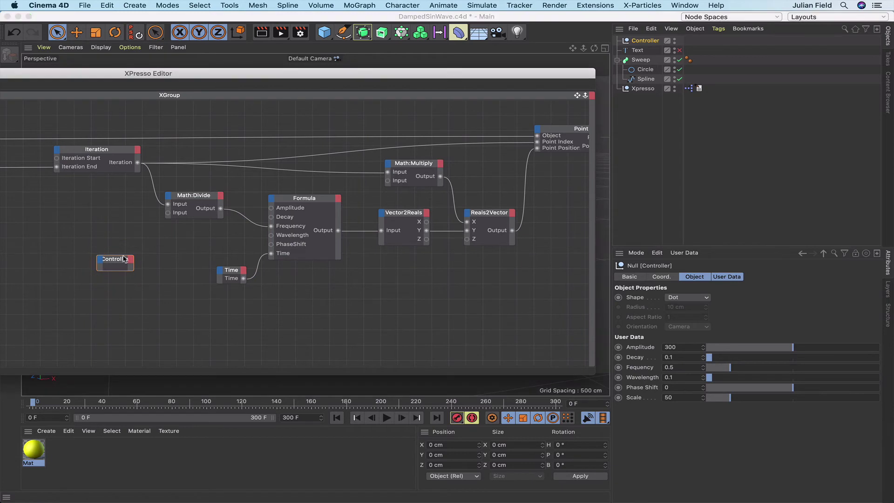
pyautogui.click(122, 262)
pyautogui.click(135, 259)
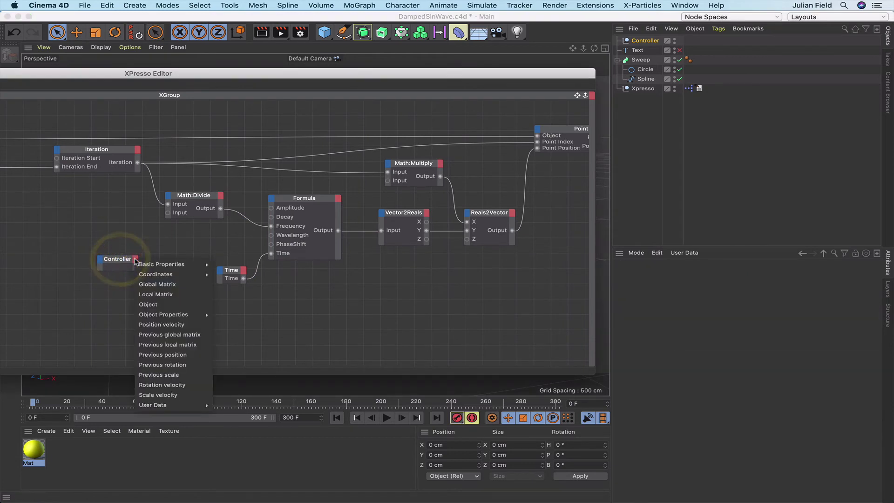
pyautogui.moveTo(168, 404)
pyautogui.click(217, 402)
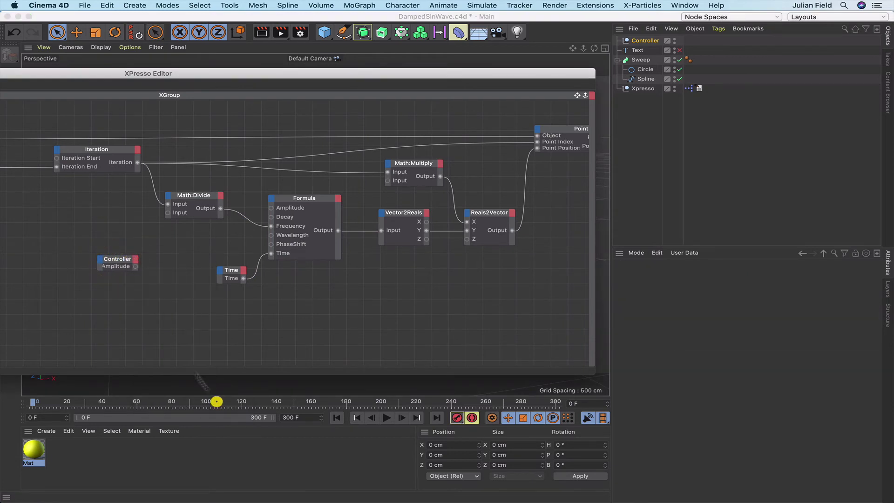
pyautogui.click(135, 266)
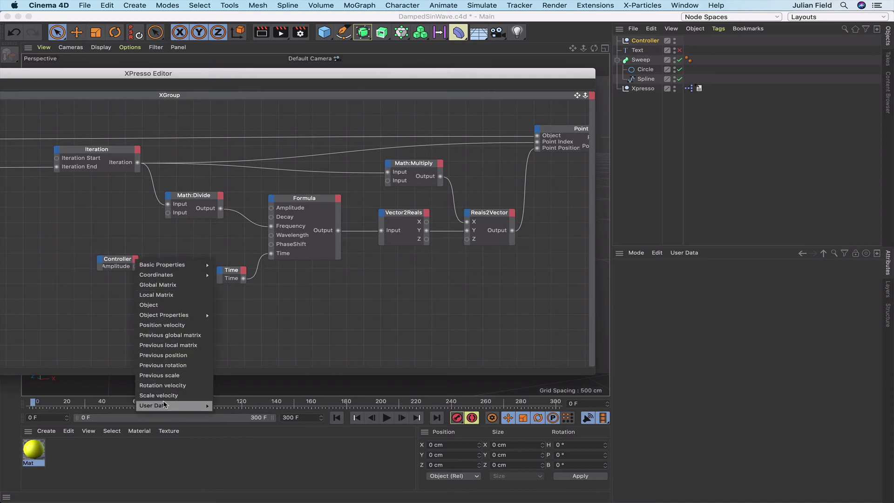
pyautogui.click(215, 415)
# - Add the Fequency, Phase Shift, Scale and Wavelength user data as output ports on the Controller node
pyautogui.click(135, 259)
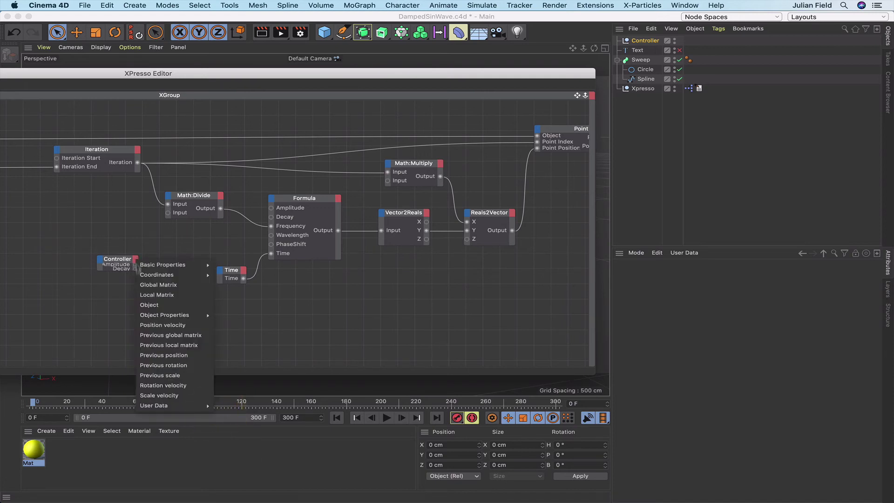
pyautogui.moveTo(178, 407)
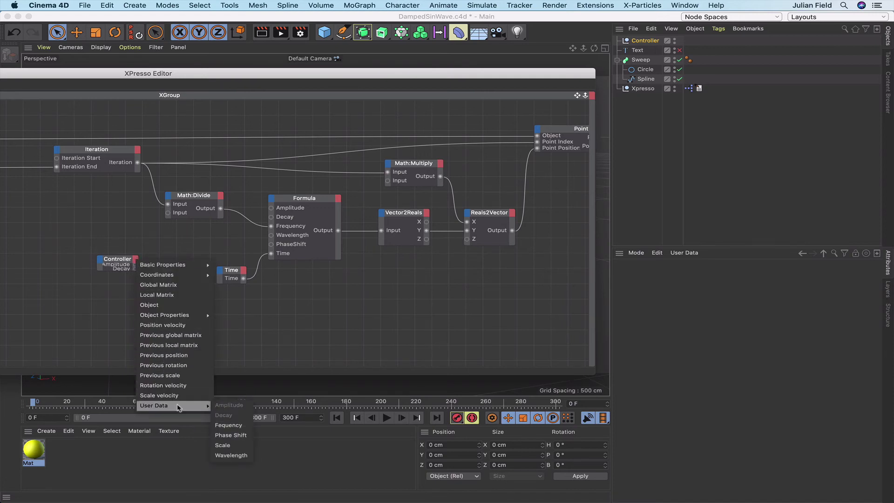
pyautogui.click(228, 424)
pyautogui.click(135, 259)
pyautogui.moveTo(162, 403)
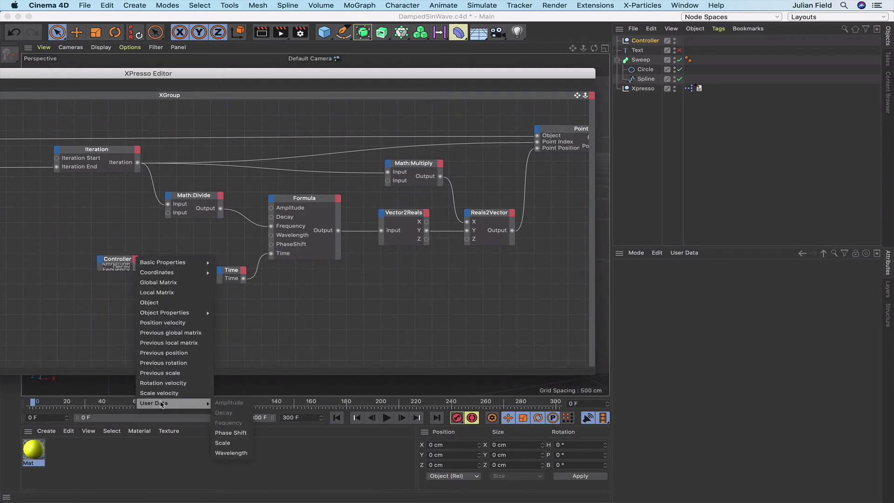
pyautogui.click(231, 432)
pyautogui.click(135, 259)
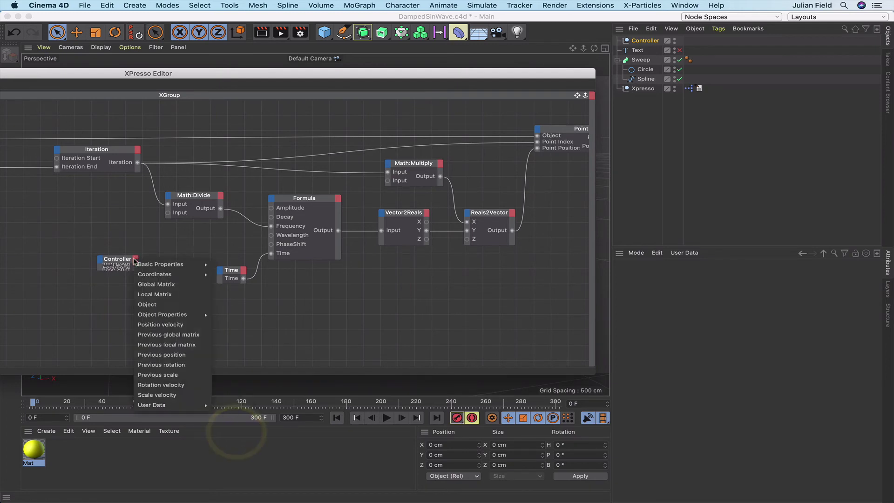
pyautogui.moveTo(186, 405)
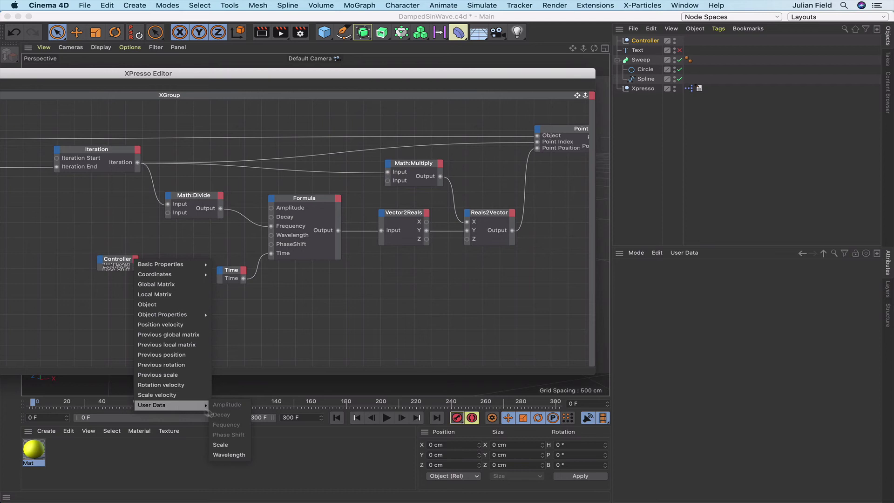
pyautogui.click(220, 444)
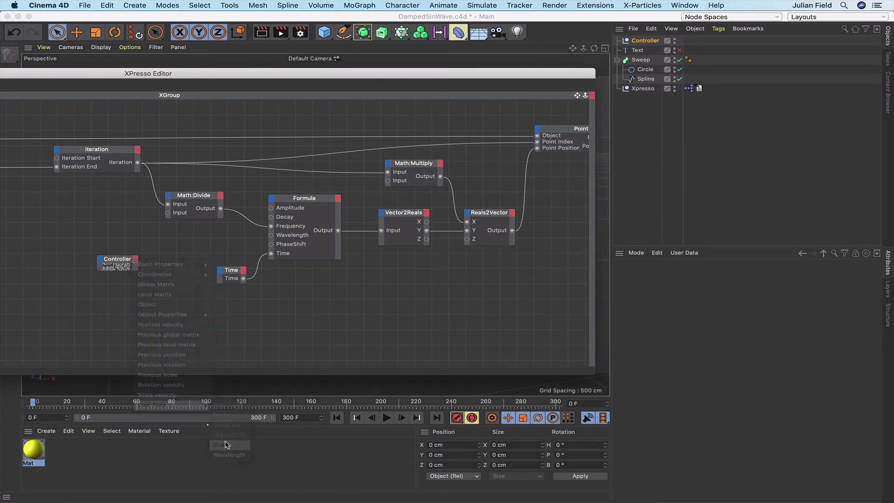
pyautogui.click(135, 261)
pyautogui.moveTo(166, 407)
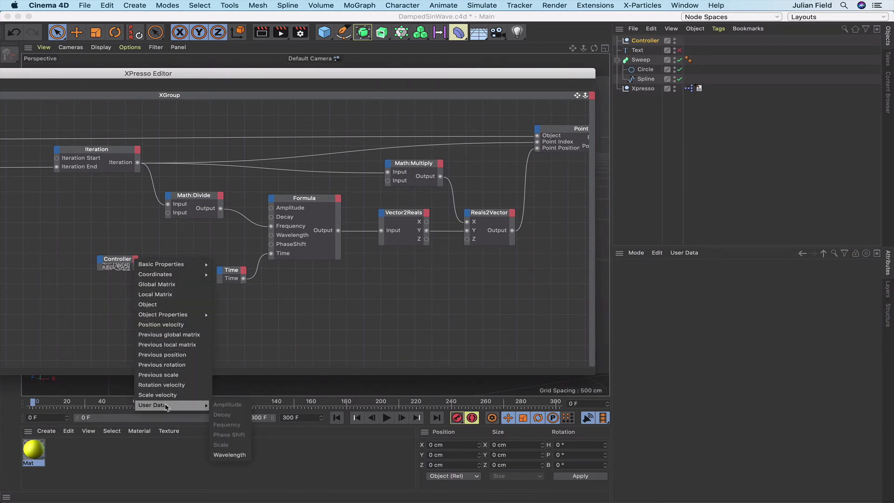
pyautogui.click(230, 452)
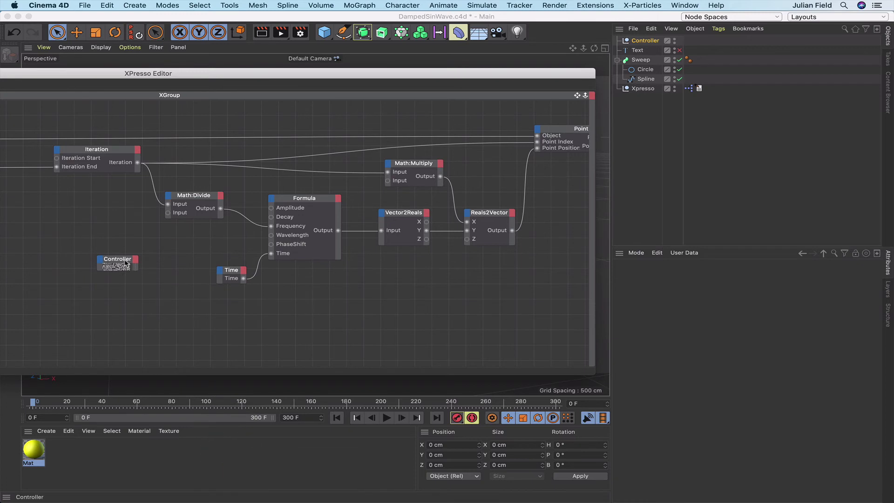
# - Reposition the expanded Controller node and reorder its ports so Wavelength comes before Phase Shift and Scale
pyautogui.moveTo(124, 259); pyautogui.dragTo(125, 243)
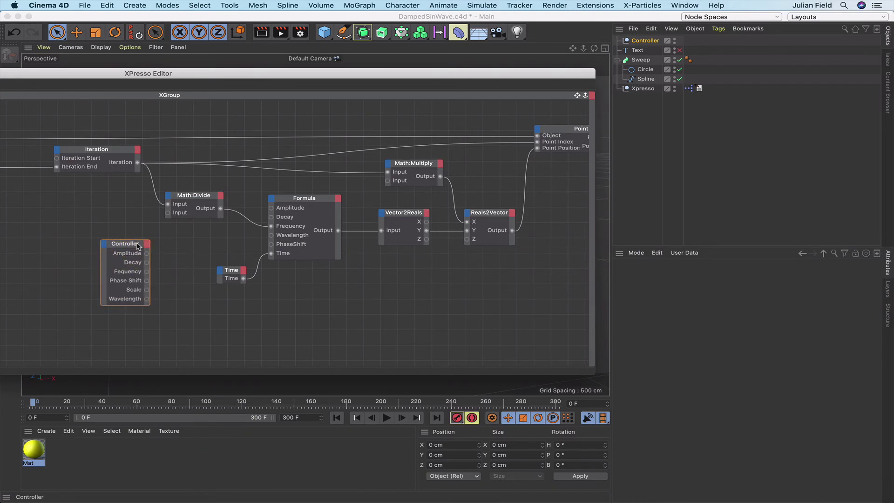
pyautogui.click(138, 244)
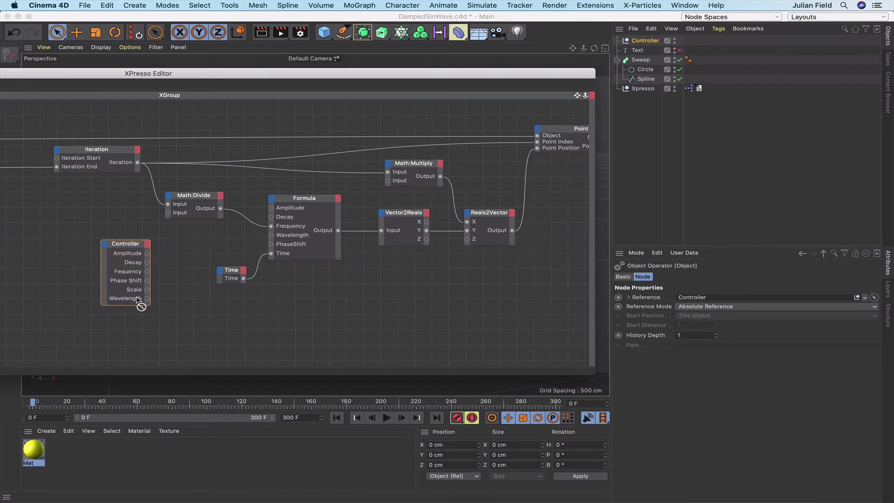
pyautogui.moveTo(138, 299); pyautogui.dragTo(176, 251)
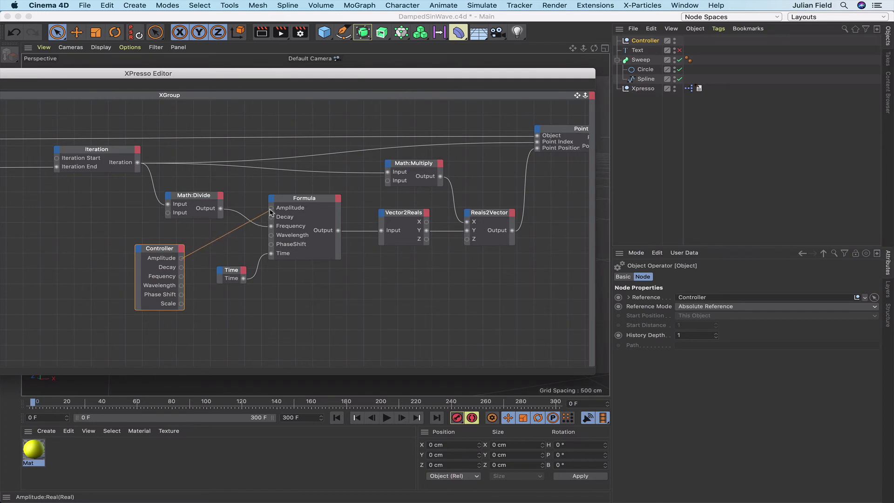
# - Connect the Controller's Amplitude and Decay outputs to the matching Formula inputs, and Fequency to the second Math:Divide input
pyautogui.moveTo(272, 210); pyautogui.dragTo(271, 207)
pyautogui.moveTo(164, 252); pyautogui.dragTo(273, 216)
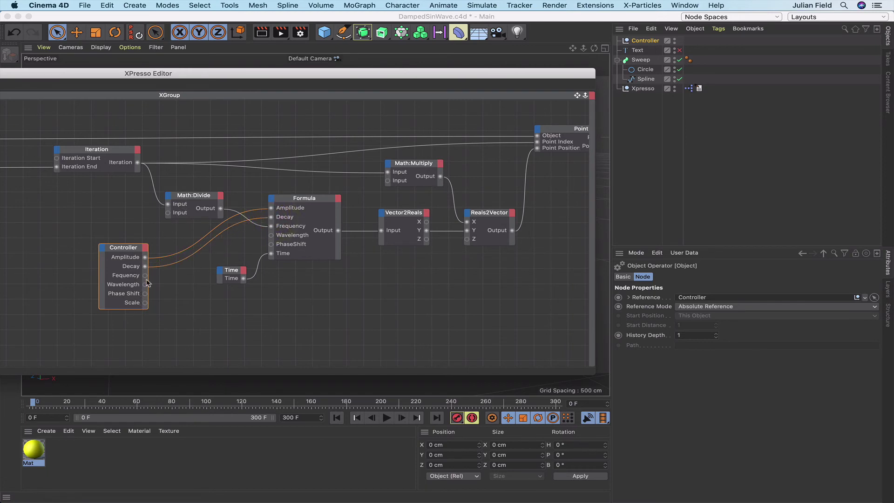
pyautogui.click(192, 199)
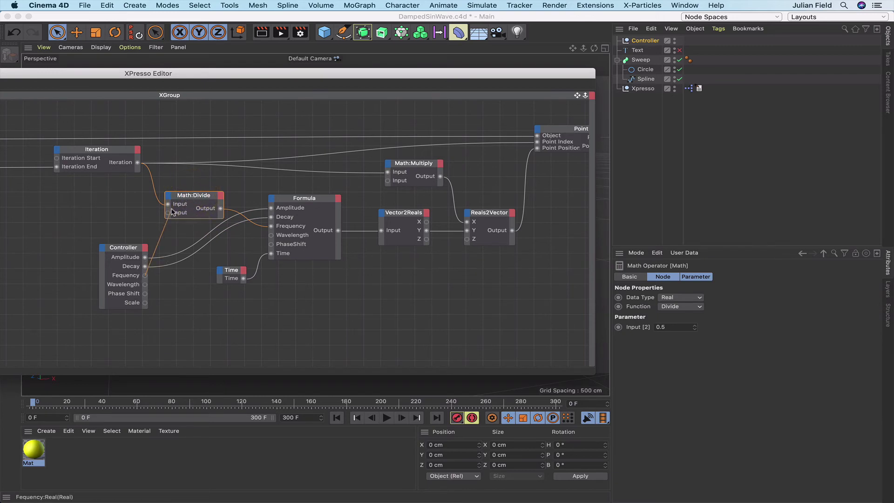
pyautogui.moveTo(169, 217); pyautogui.dragTo(168, 213)
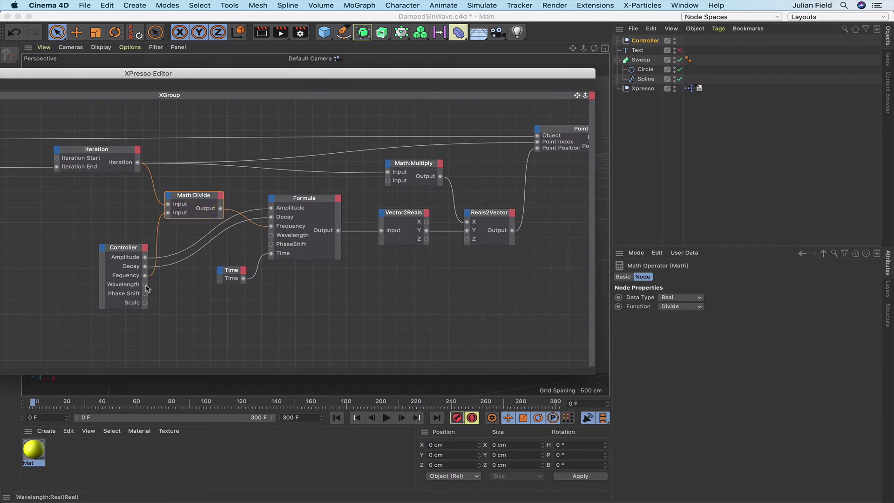
# - Connect the Controller's Wavelength and Phase Shift outputs to the matching Formula inputs, and Scale to the second Math:Multiply input
pyautogui.moveTo(247, 251); pyautogui.dragTo(271, 234)
pyautogui.moveTo(145, 293); pyautogui.dragTo(271, 244)
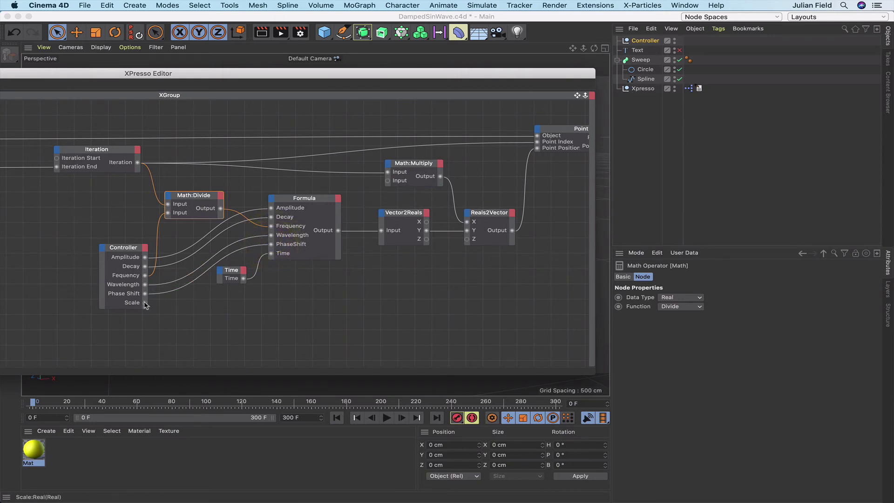
pyautogui.moveTo(177, 295); pyautogui.dragTo(388, 182)
# - Shrink the XPresso Editor window, move it to reach its window controls, and close it
pyautogui.moveTo(479, 74); pyautogui.dragTo(439, 256)
pyautogui.doubleClick(439, 255)
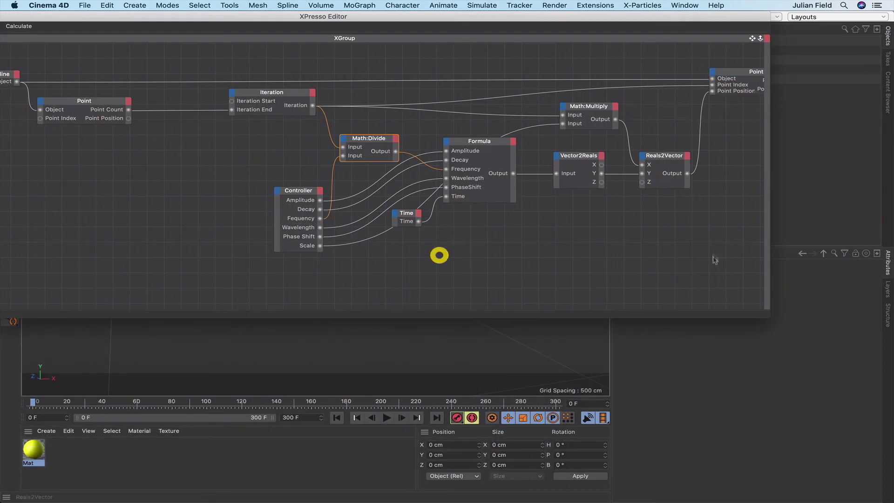
pyautogui.moveTo(768, 315); pyautogui.dragTo(592, 193)
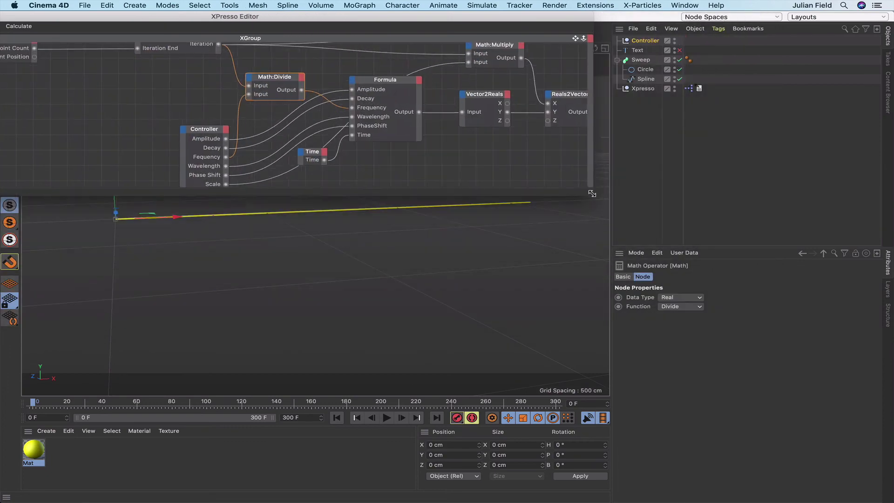
pyautogui.moveTo(423, 17); pyautogui.dragTo(661, 15)
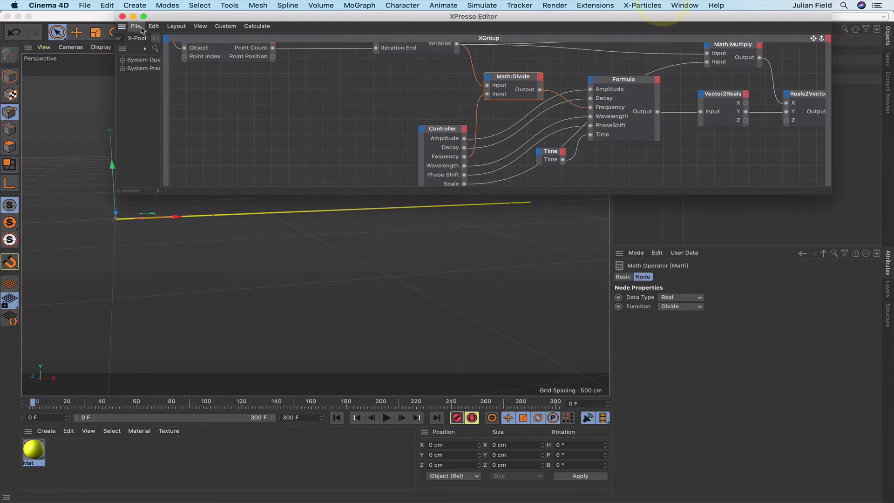
pyautogui.click(122, 16)
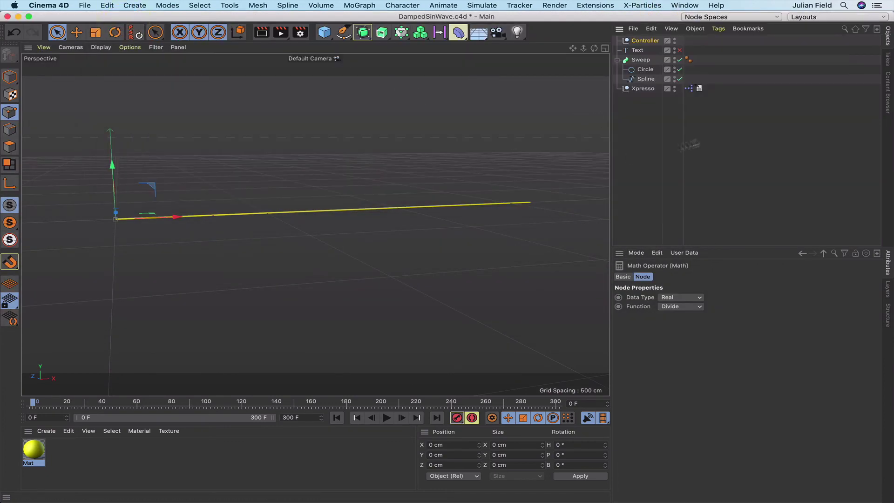
# - Select the Controller null and play the animation, stopping at frame 38
pyautogui.click(647, 41)
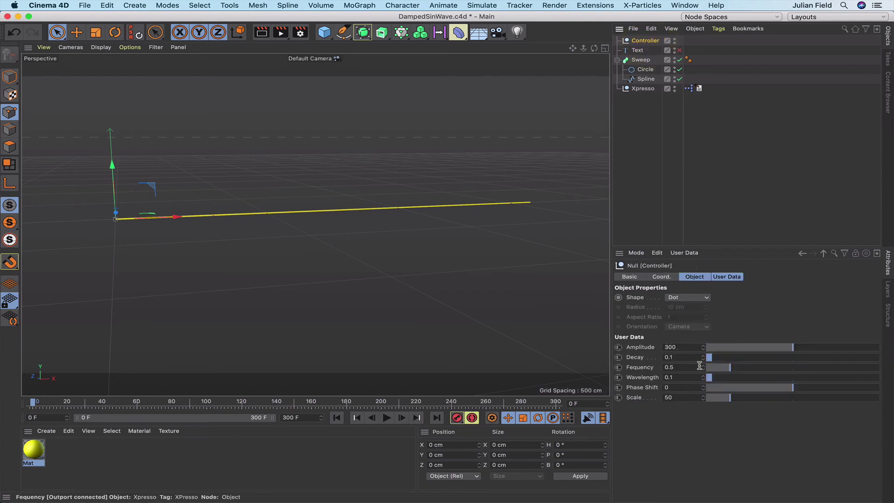
pyautogui.click(386, 418)
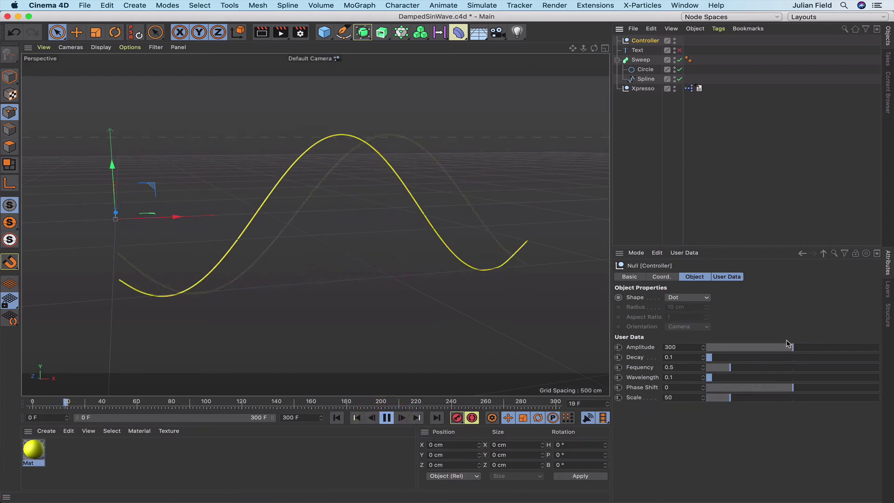
pyautogui.click(384, 417)
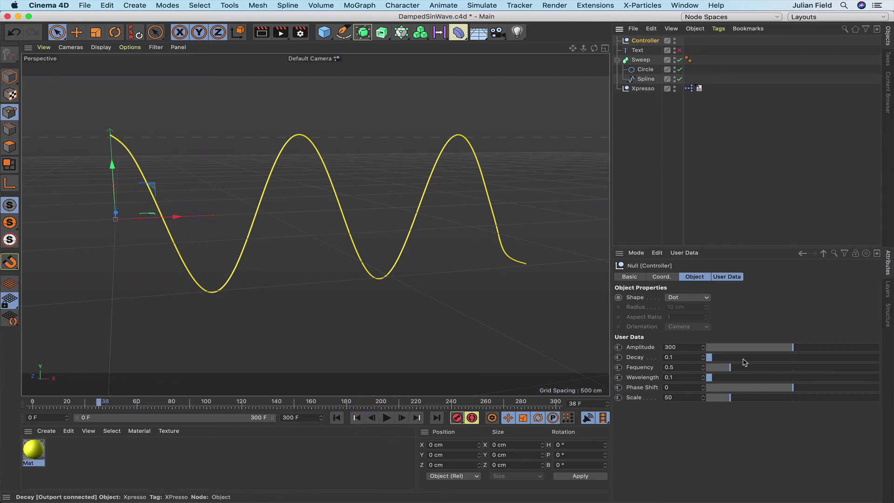
# - Set the Controller's Amplitude to 281, try a Fequency of 0.2 before restoring 0.5, and set Wavelength to 0.2
pyautogui.moveTo(794, 349); pyautogui.dragTo(750, 363)
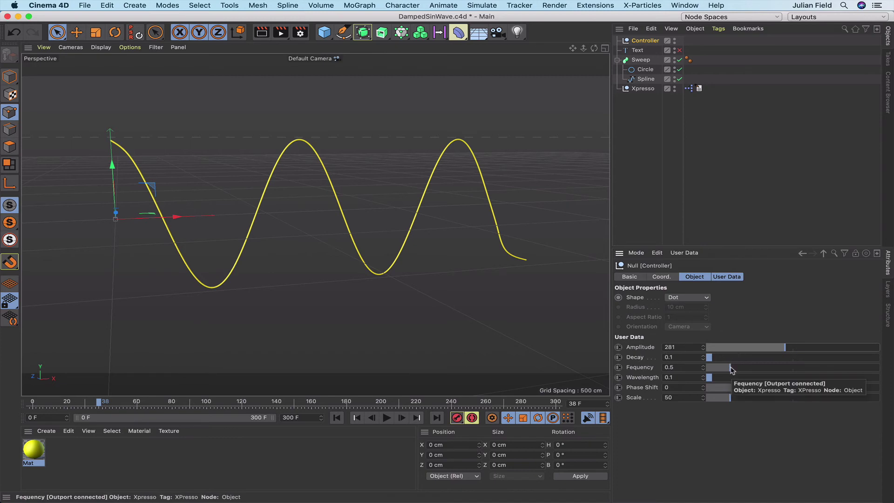
pyautogui.moveTo(732, 369)
pyautogui.mouseDown()
pyautogui.moveTo(745, 370)
pyautogui.moveTo(719, 378)
pyautogui.mouseUp()
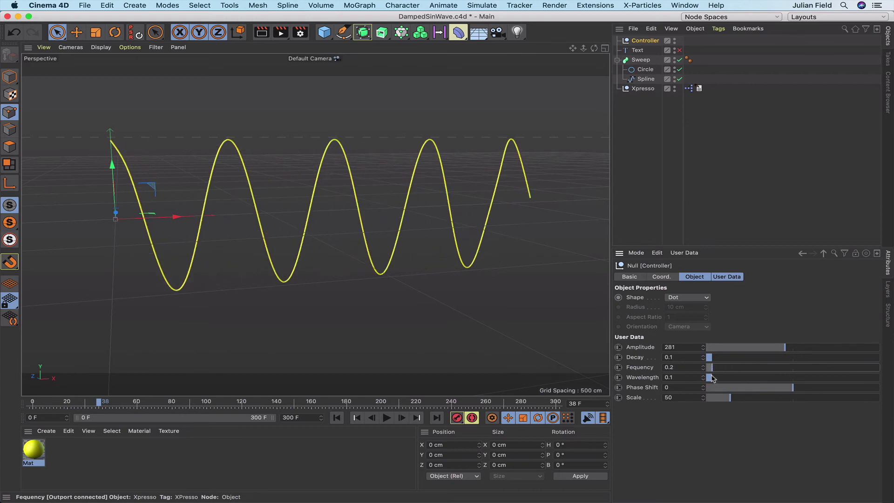
pyautogui.moveTo(712, 377); pyautogui.dragTo(729, 371)
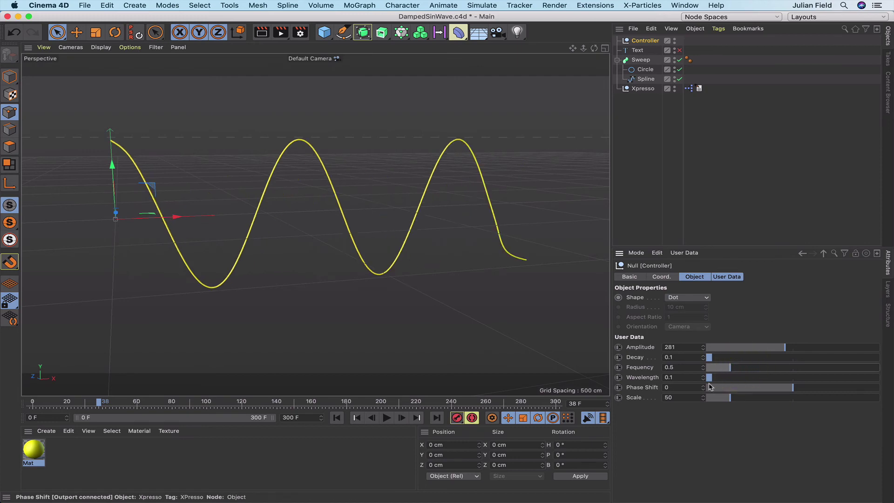
pyautogui.click(712, 378)
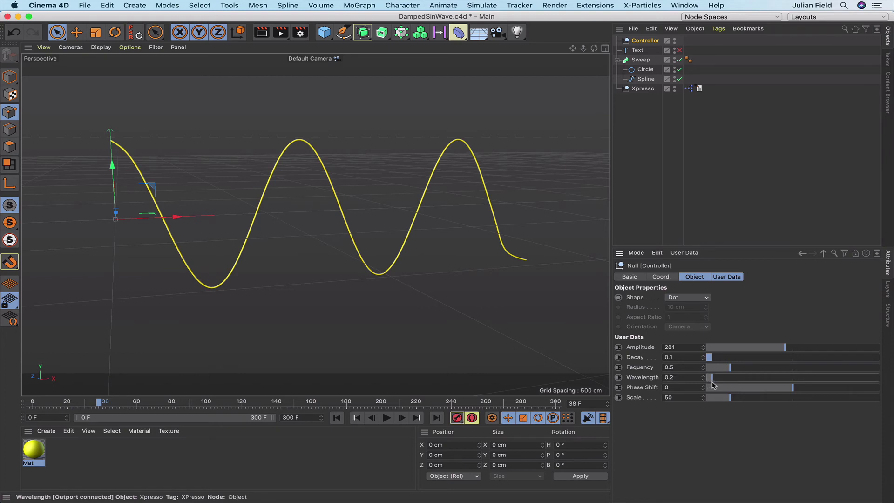
pyautogui.click(711, 379)
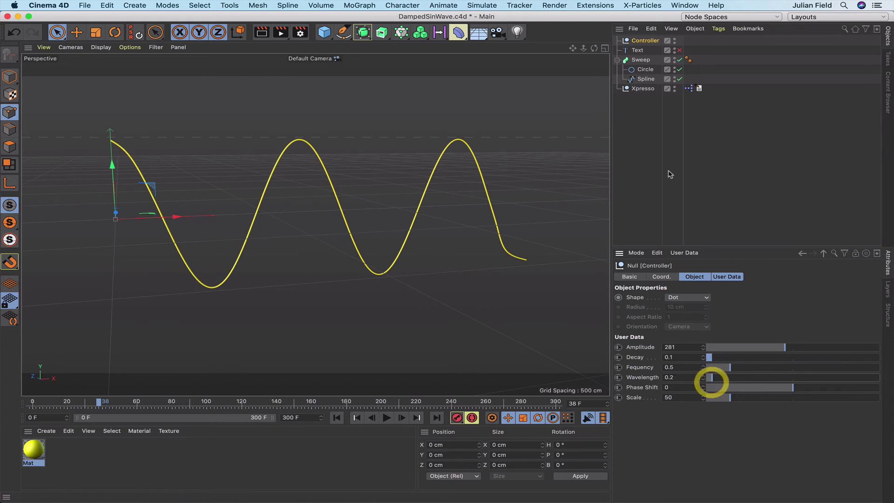
# - Inspect the Formula node's expression, and set the Controller's Phase Shift to -17 and Scale to 57
pyautogui.doubleClick(688, 88)
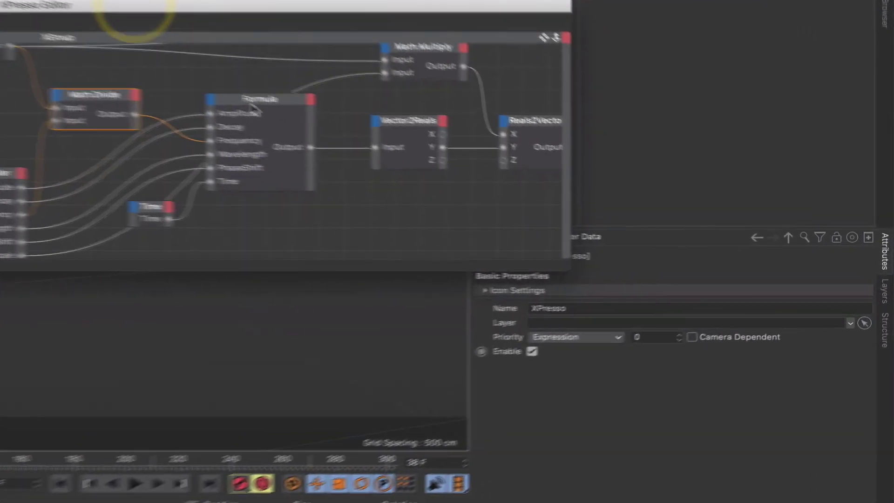
pyautogui.click(251, 102)
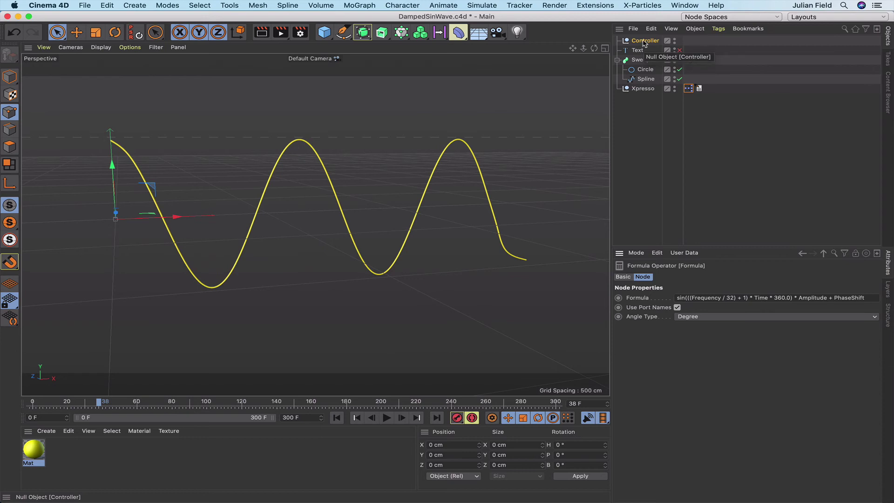
pyautogui.click(644, 42)
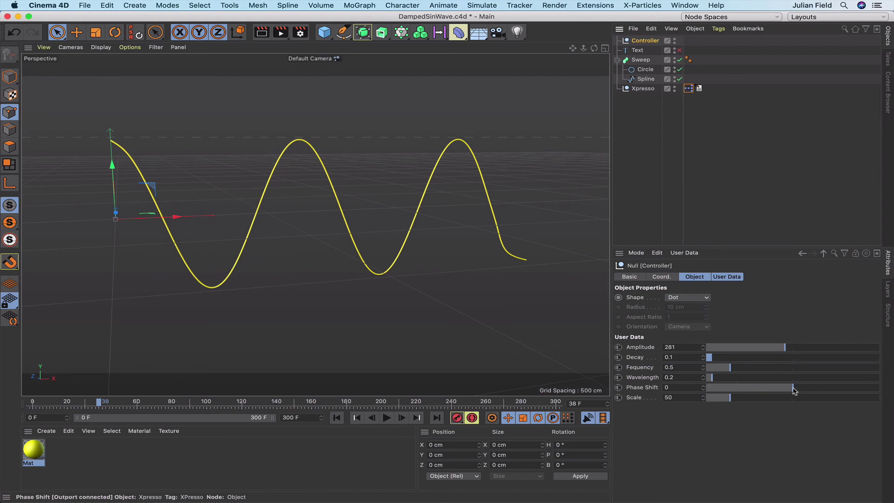
pyautogui.moveTo(794, 390); pyautogui.dragTo(728, 399)
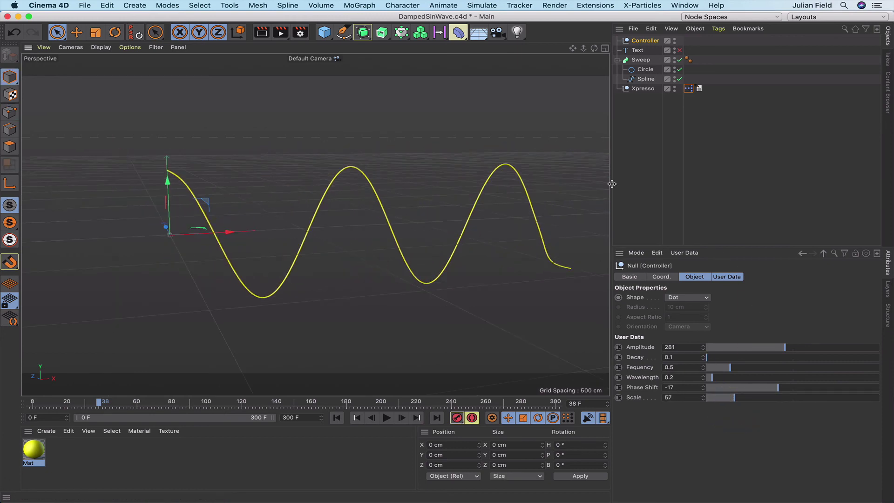
# - Replace the Formula node's expression with Amplitude*exp(-Decay*Frequency)*sin(2*pi*Frequency/Wavelength)+PhaseShift, copied from the To Do tag's note
pyautogui.doubleClick(689, 89)
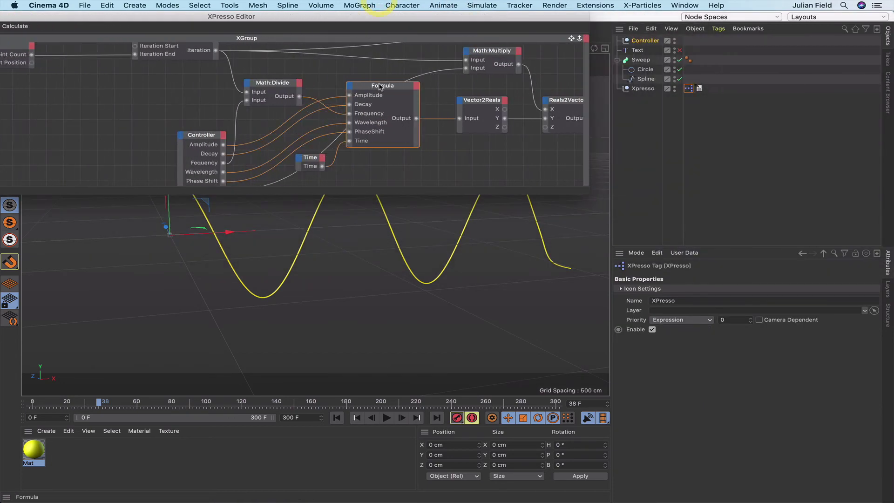
pyautogui.click(380, 86)
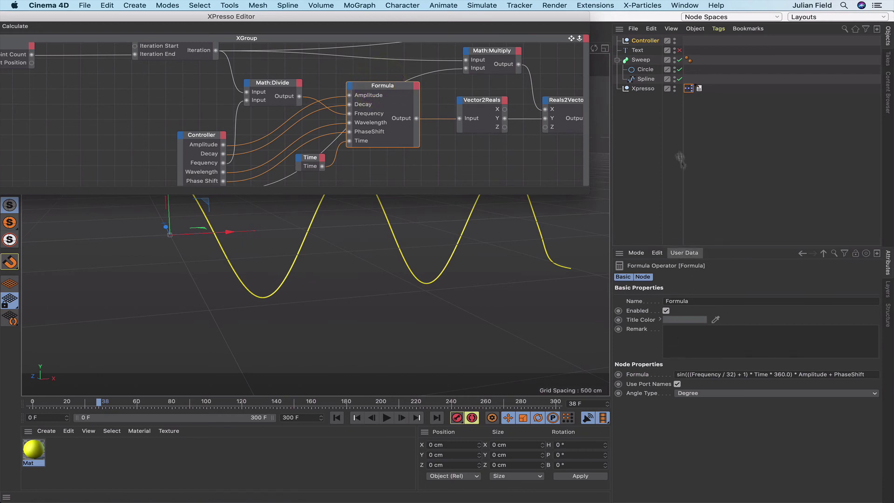
pyautogui.click(700, 89)
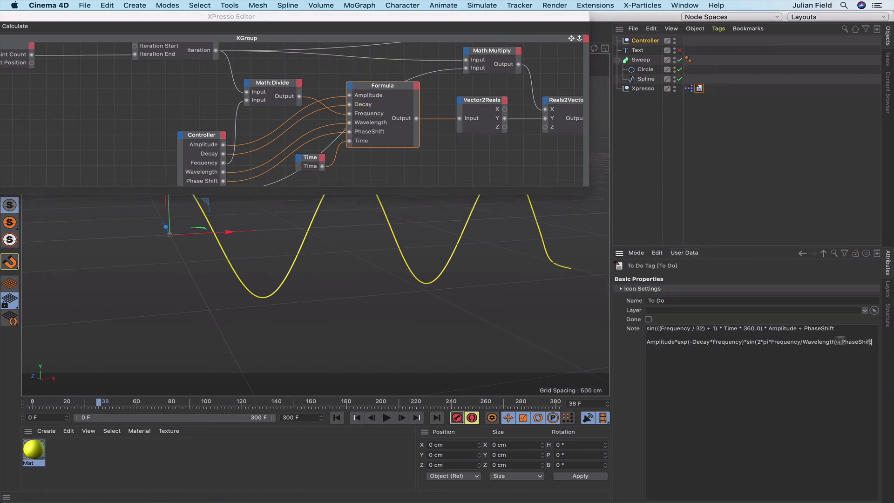
pyautogui.moveTo(870, 342); pyautogui.dragTo(650, 353)
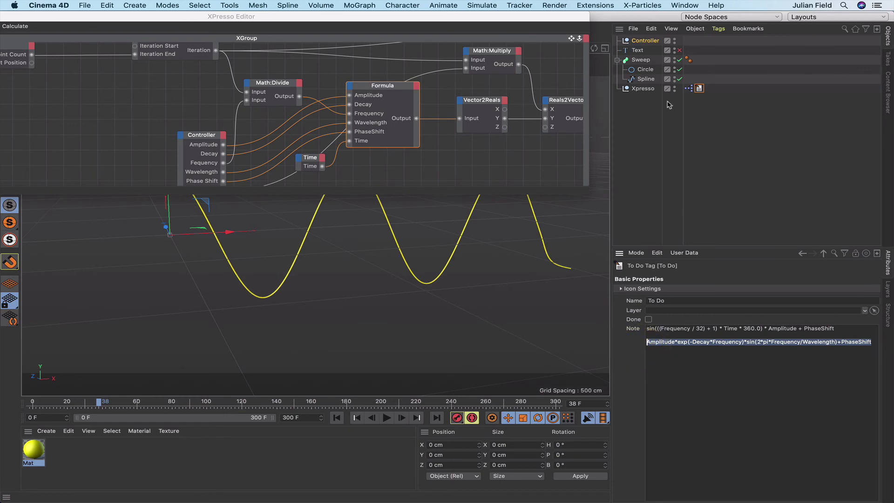
pyautogui.click(406, 87)
pyautogui.moveTo(877, 375); pyautogui.dragTo(668, 367)
pyautogui.write('Amplitude*exp(-Decay*Frequency)*sin(2*pi*Frequency/Wavelength)+PhaseShift')
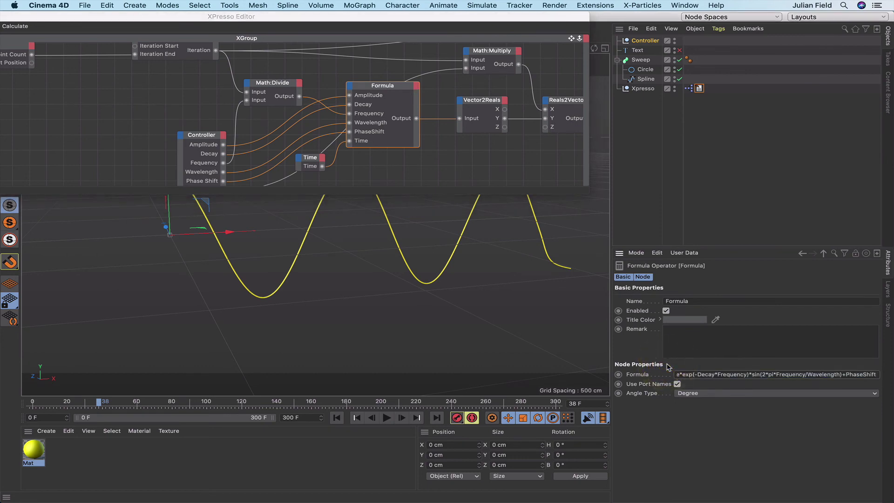
pyautogui.click(678, 442)
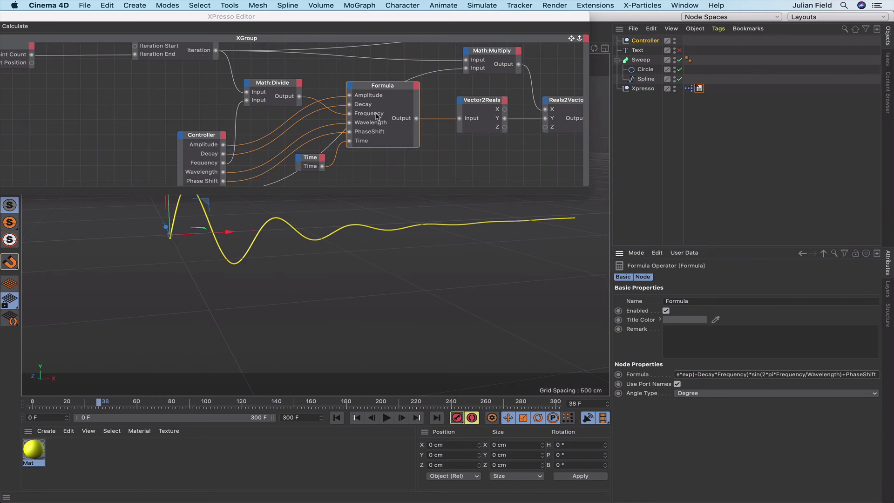
# - Move the XPresso Editor window until its window controls are reachable and close it
pyautogui.click(381, 89)
pyautogui.moveTo(414, 20); pyautogui.dragTo(550, 226)
pyautogui.moveTo(295, 224); pyautogui.dragTo(390, 243)
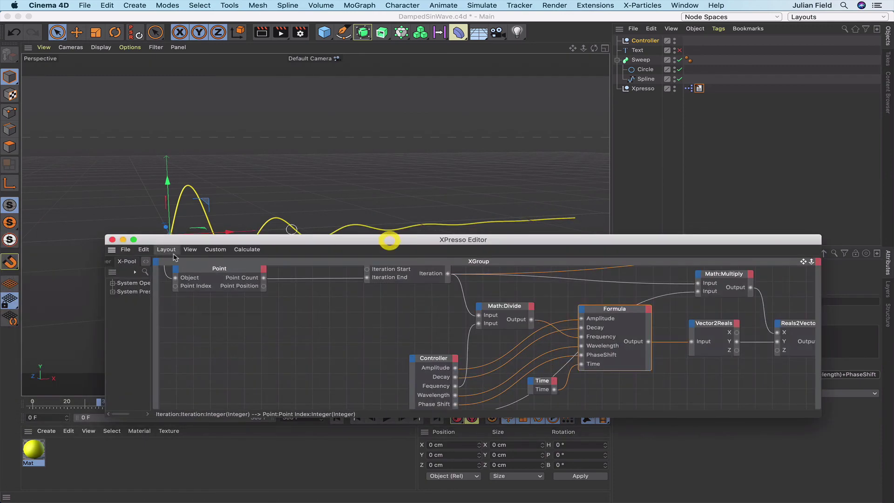
pyautogui.click(113, 242)
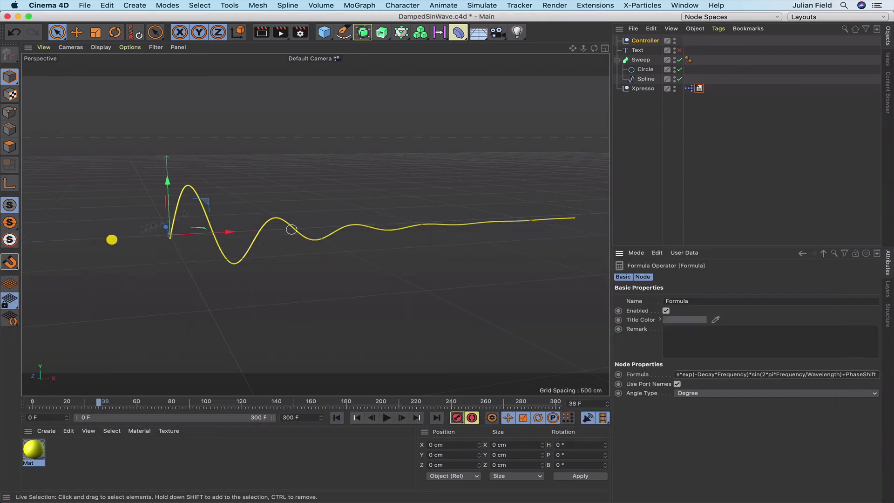
# - Set the Controller's Amplitude to 417 and enable the Text object in the scene
pyautogui.click(644, 41)
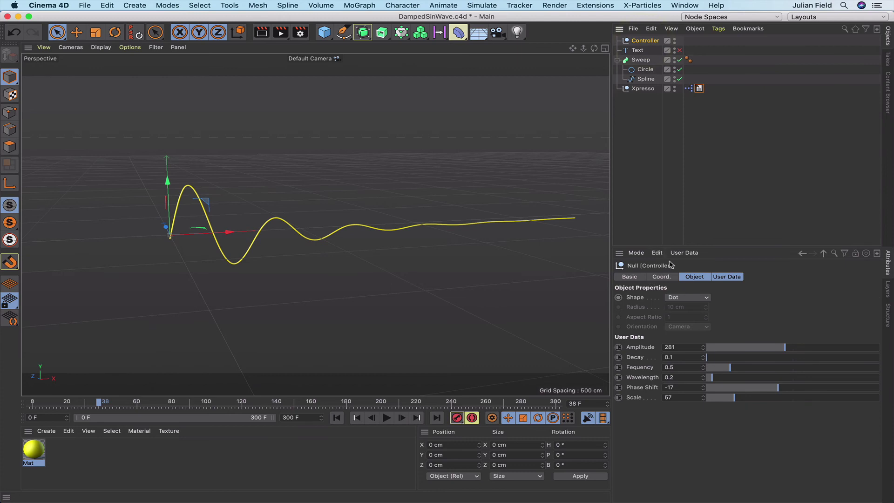
pyautogui.moveTo(786, 347); pyautogui.dragTo(845, 345)
pyautogui.click(720, 197)
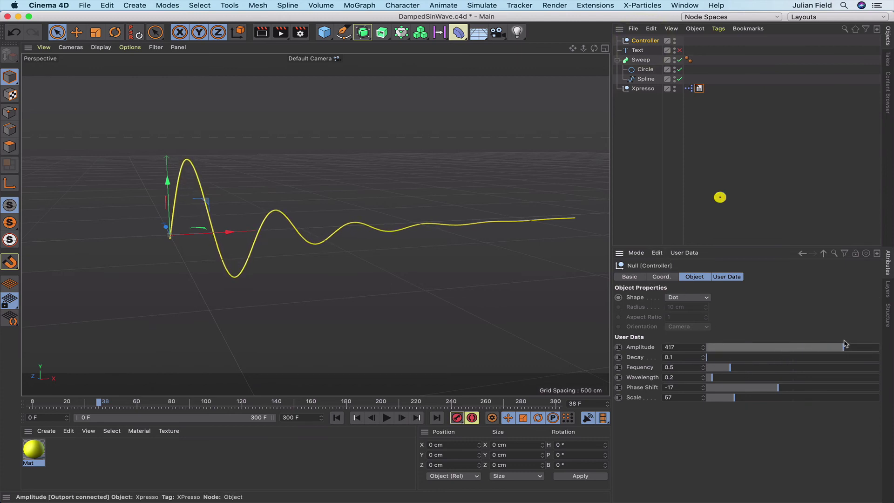
pyautogui.click(679, 50)
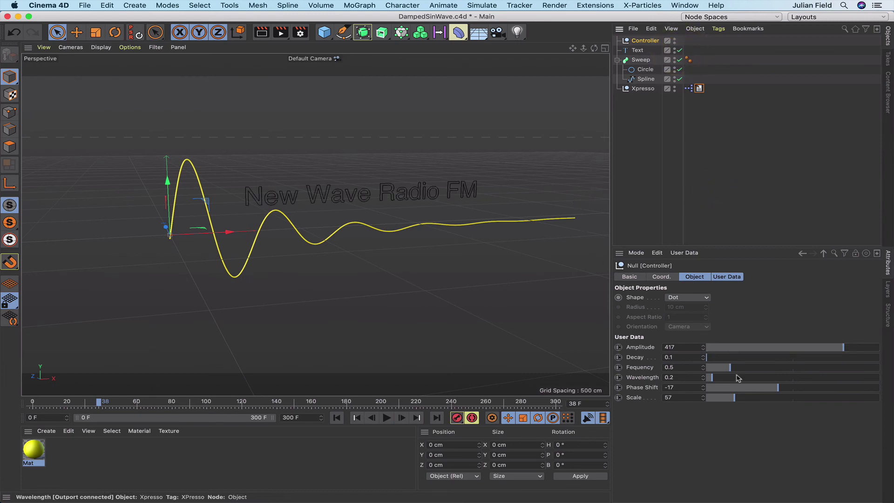
# - Set the Controller's Phase Shift to -57, Scale to 41, Decay to 0.2, Fequency to 0.6 and Amplitude to 500
pyautogui.moveTo(729, 399)
pyautogui.mouseDown()
pyautogui.moveTo(753, 390)
pyautogui.moveTo(742, 388)
pyautogui.mouseUp()
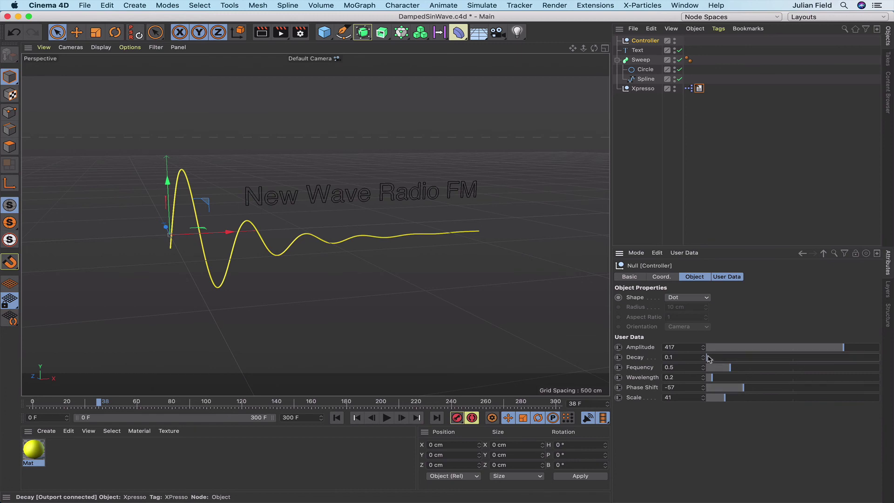
pyautogui.moveTo(709, 358); pyautogui.dragTo(714, 381)
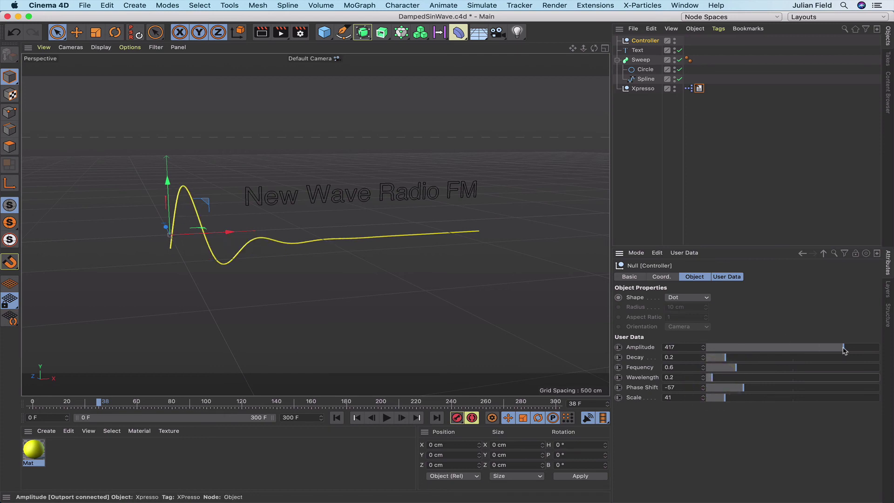
pyautogui.moveTo(843, 350); pyautogui.dragTo(886, 328)
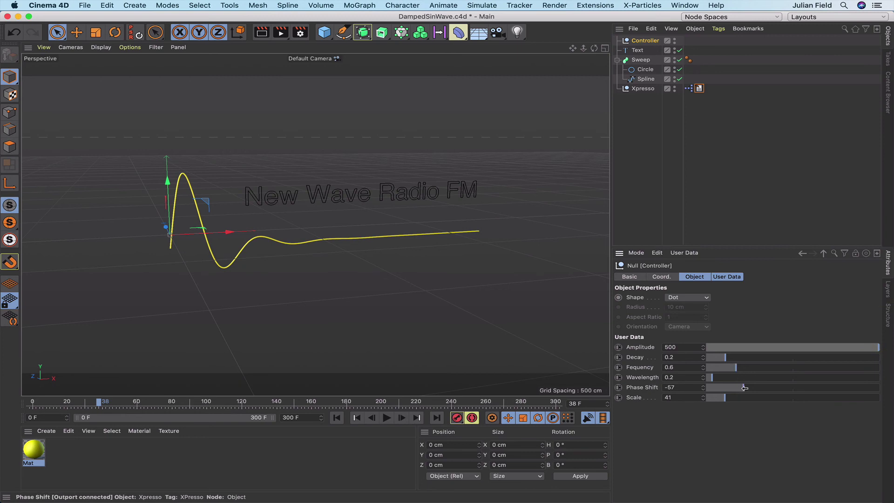
# - Set the Controller's Phase Shift to -31, Fequency to 0.7 and Wavelength to 0.1, keeping Decay at 0.2
pyautogui.moveTo(742, 387); pyautogui.dragTo(740, 367)
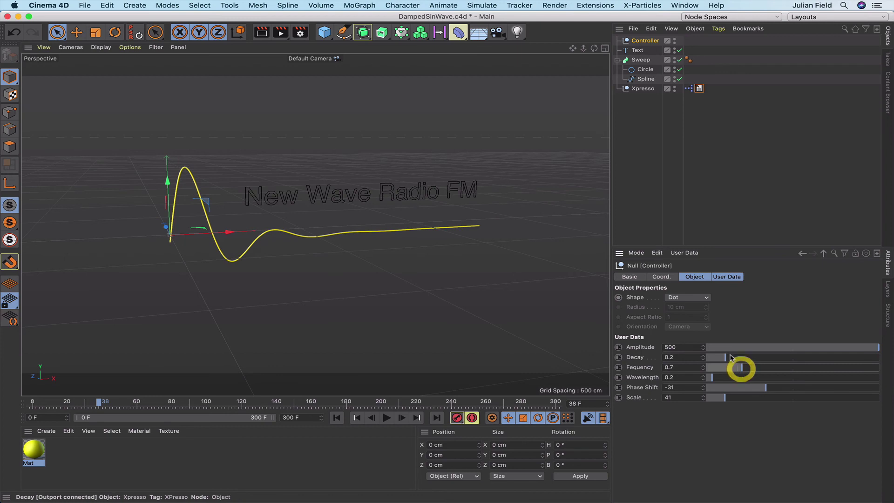
pyautogui.click(727, 359)
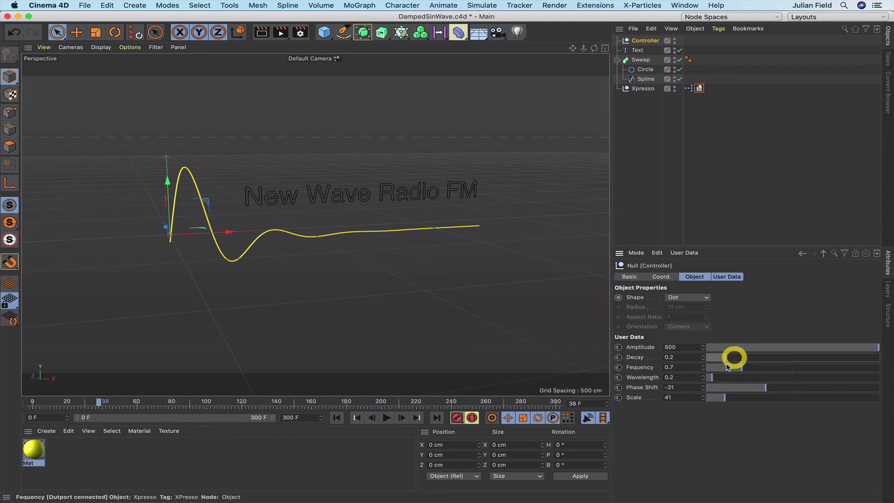
pyautogui.moveTo(716, 379)
pyautogui.mouseDown()
pyautogui.moveTo(729, 378)
pyautogui.moveTo(710, 383)
pyautogui.mouseUp()
pyautogui.click(707, 381)
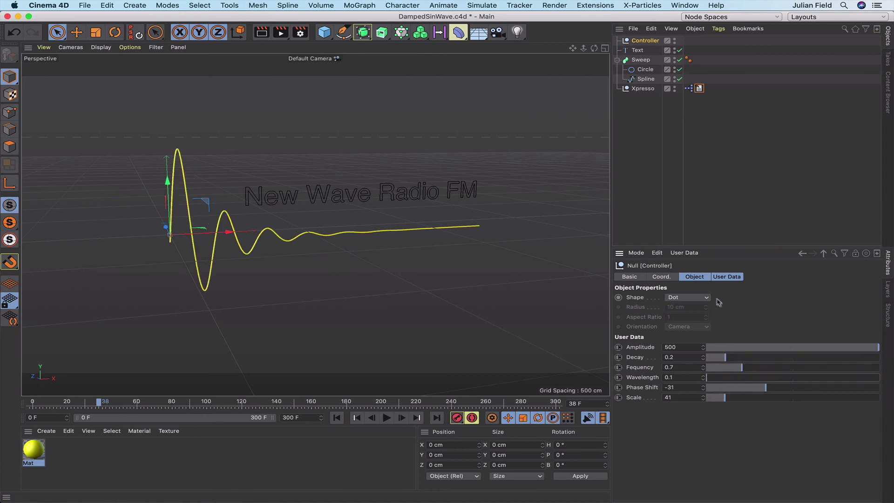
# - Open the XPresso Editor, then move and enlarge its window to show the node graph
pyautogui.doubleClick(693, 89)
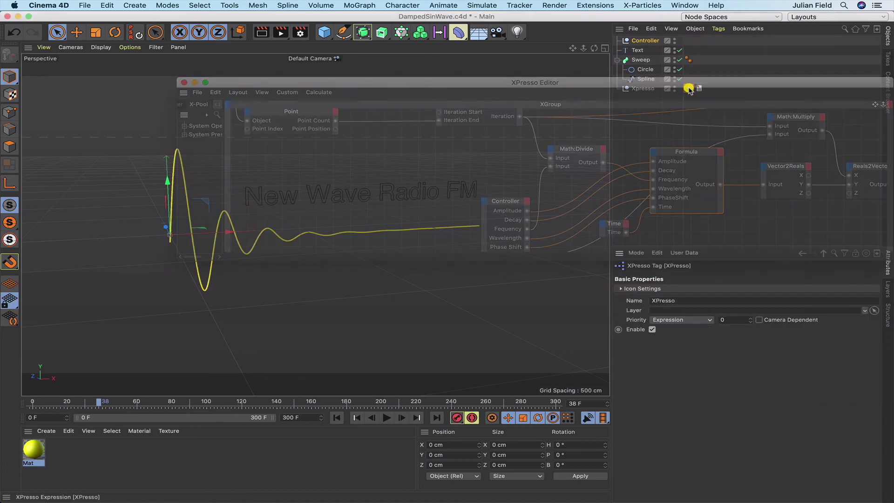
pyautogui.moveTo(688, 82); pyautogui.dragTo(560, 3)
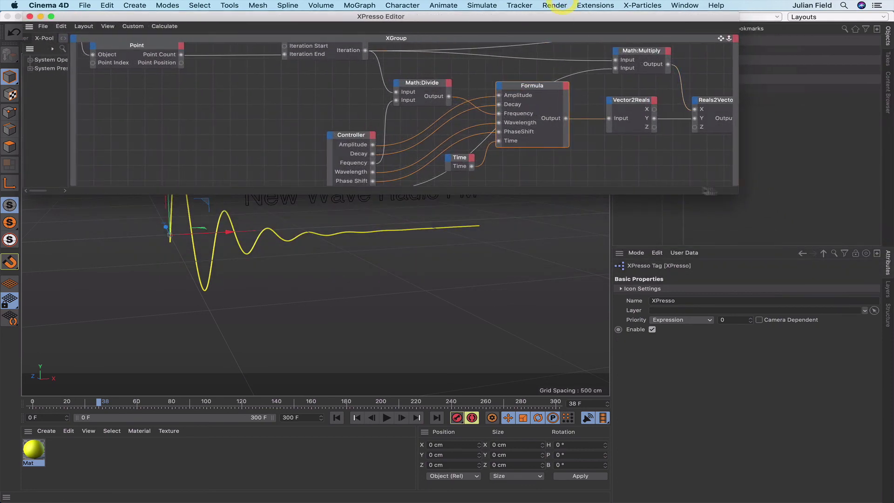
pyautogui.moveTo(736, 194); pyautogui.dragTo(879, 324)
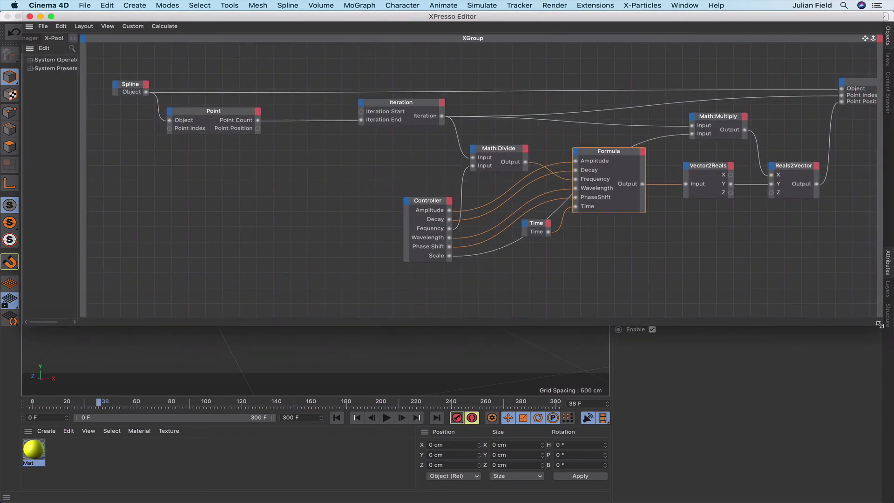
pyautogui.moveTo(798, 17); pyautogui.dragTo(720, 10)
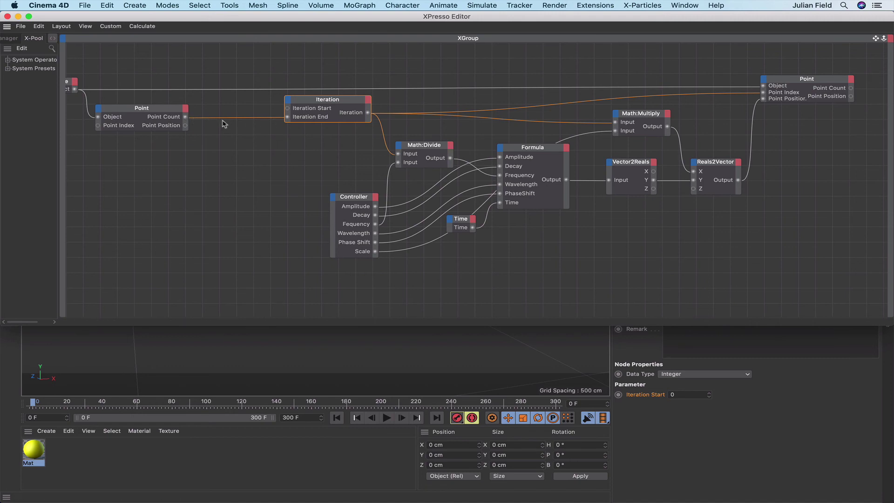
# - Duplicate the Math:Divide node below the link from Point to Iteration, and set the copy's function to Subtract with Input [2] at 2
pyautogui.keyDown('ctrl'); pyautogui.moveTo(429, 150); pyautogui.dragTo(247, 150); pyautogui.keyUp('ctrl')
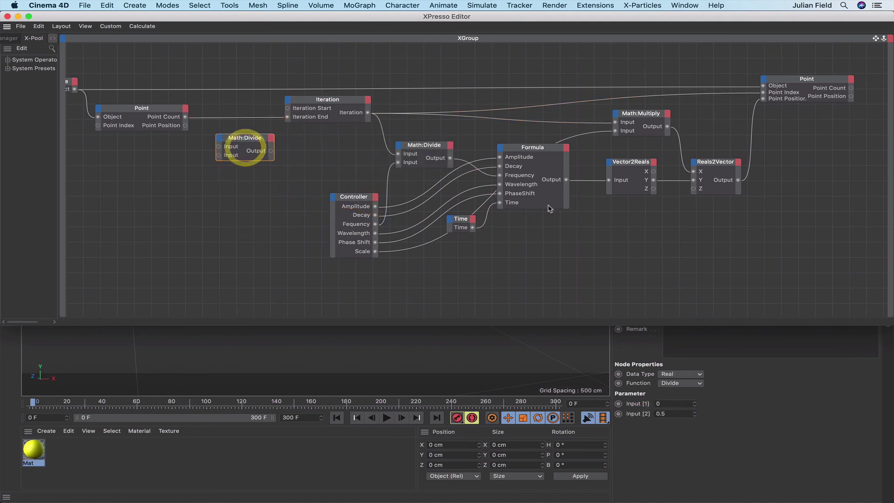
pyautogui.click(689, 383)
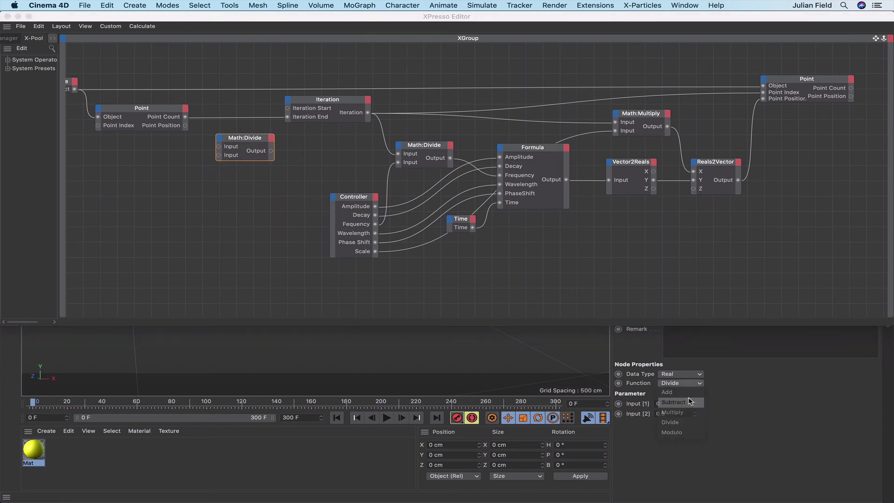
pyautogui.click(688, 394)
pyautogui.click(631, 409)
pyautogui.write('2')
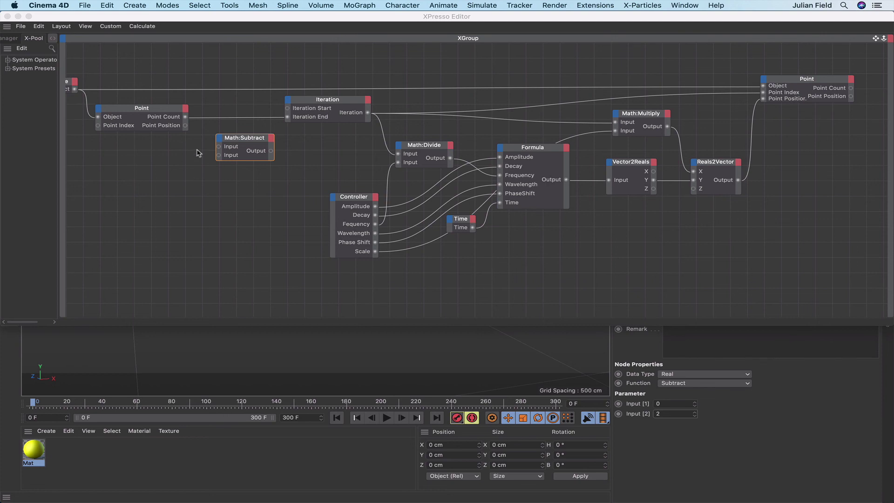
# - Route the first Point node's Point Count through the Math:Subtract node into the Iteration node's Iteration End
pyautogui.click(185, 119)
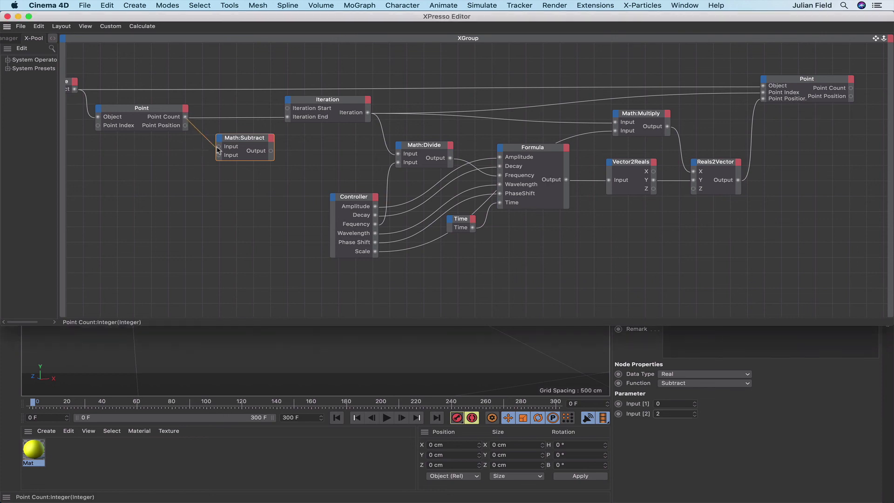
pyautogui.moveTo(219, 150); pyautogui.dragTo(219, 146)
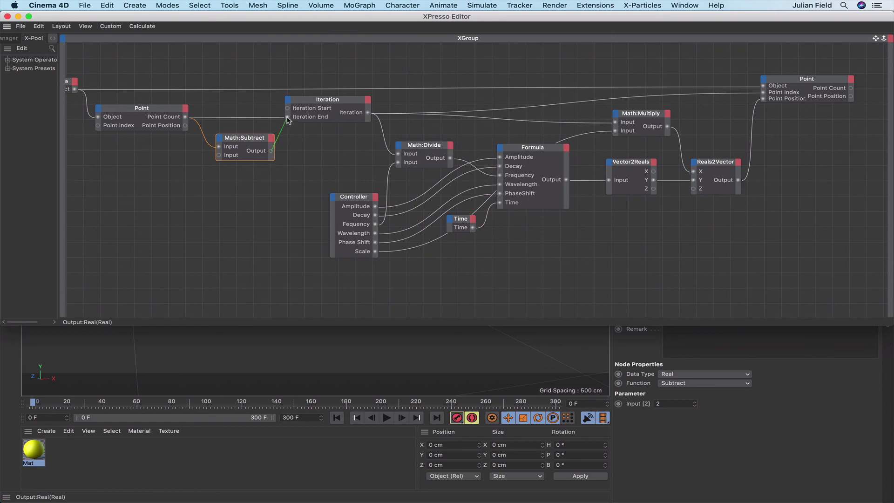
pyautogui.moveTo(288, 120); pyautogui.dragTo(286, 118)
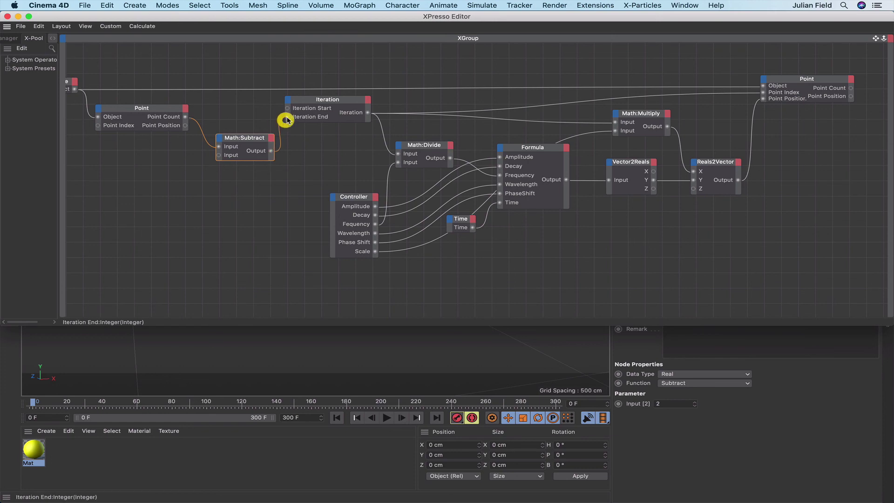
# - Set the Iteration node's Iteration Start to 1
pyautogui.click(317, 102)
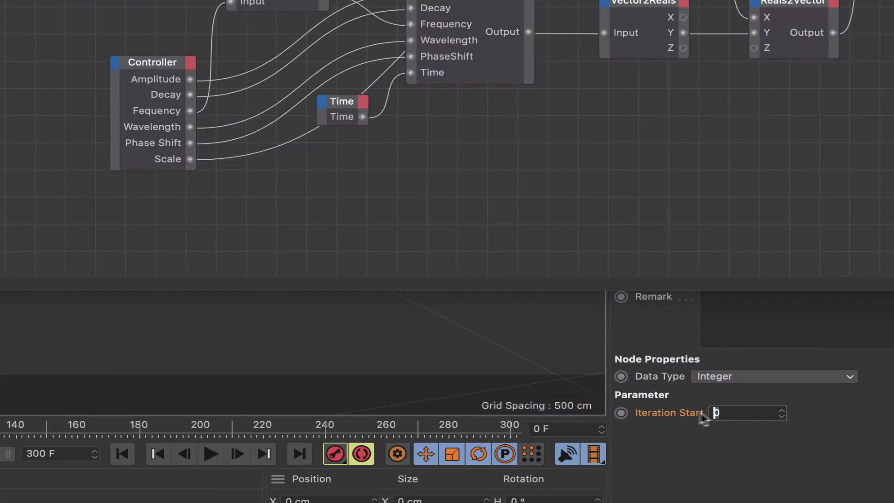
pyautogui.click(698, 413)
pyautogui.write('1')
pyautogui.press('Return')
# - Shift the Math:Subtract node slightly closer to the first Point node and close the XPresso Editor
pyautogui.click(239, 137)
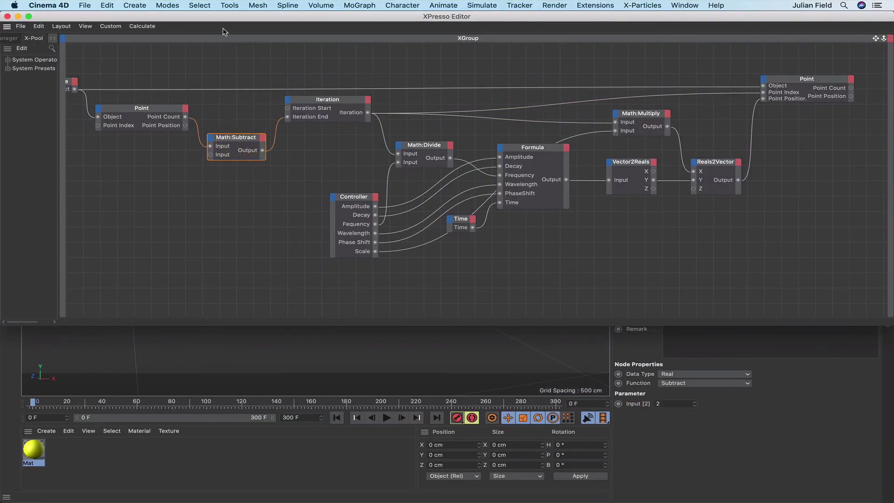
pyautogui.moveTo(216, 16); pyautogui.dragTo(305, 52)
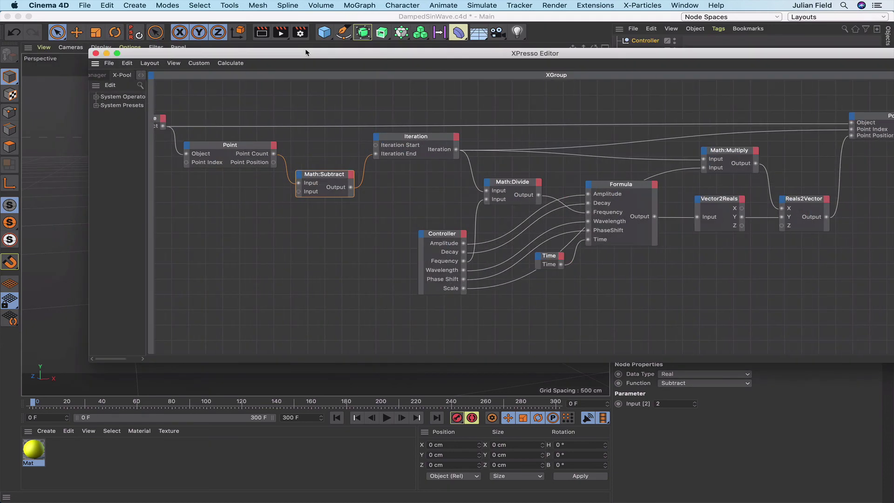
pyautogui.click(95, 53)
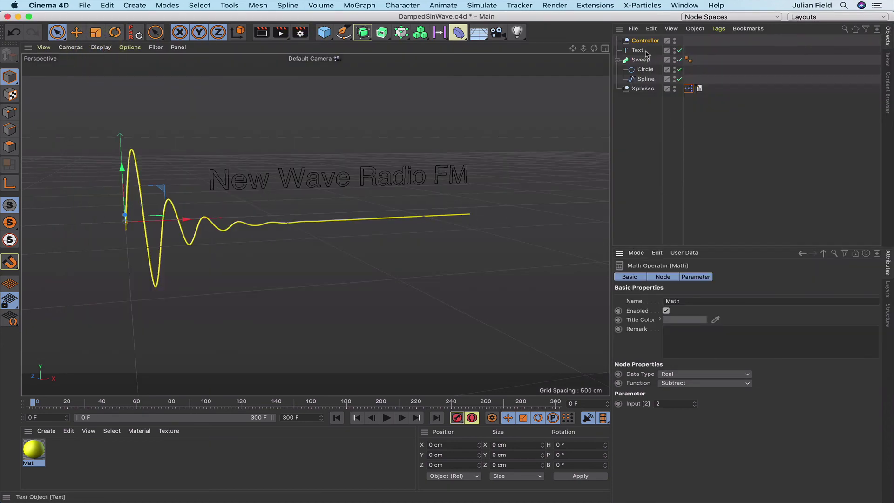
# - Copy the formula sin(((Frequency / 32) + 1) * Time * 360.0) * Amplitude + PhaseShift from the Xpresso object's To Do tag note
pyautogui.click(699, 88)
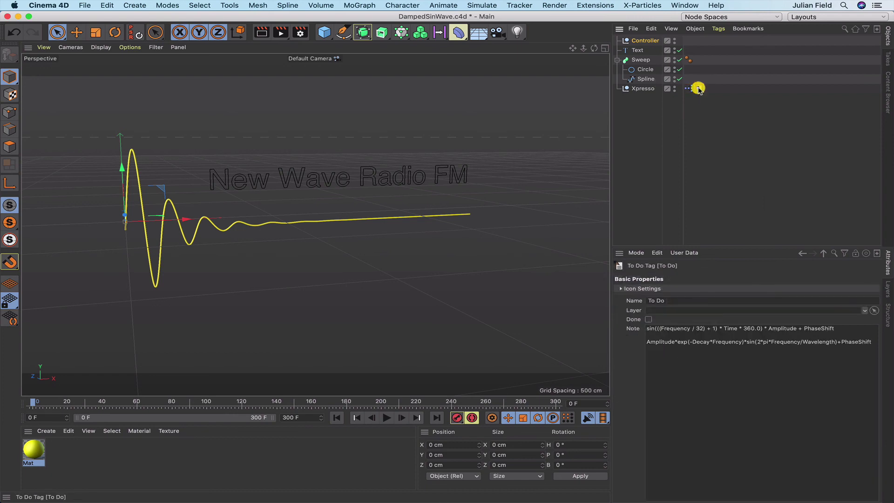
pyautogui.moveTo(843, 328); pyautogui.dragTo(611, 314)
pyautogui.press('super+c')
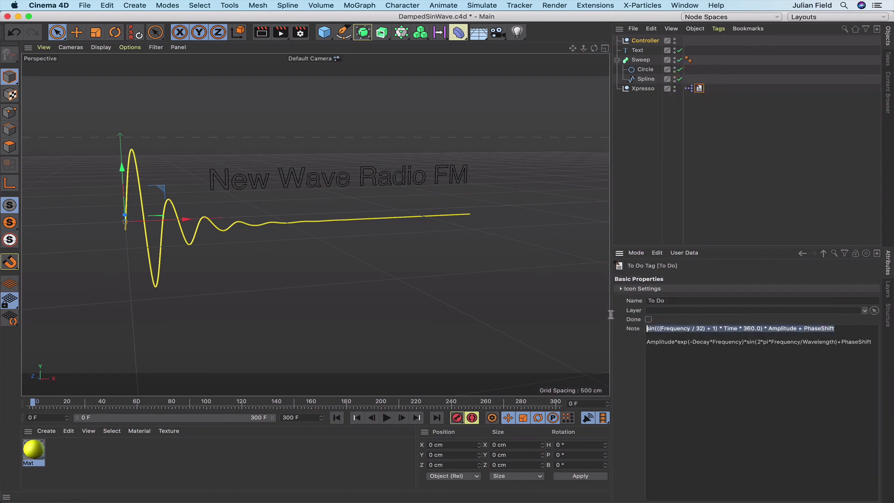
# - Replace the XPresso Formula node's expression with the copied sine formula, and return the timeline to its start
pyautogui.doubleClick(690, 89)
pyautogui.click(521, 230)
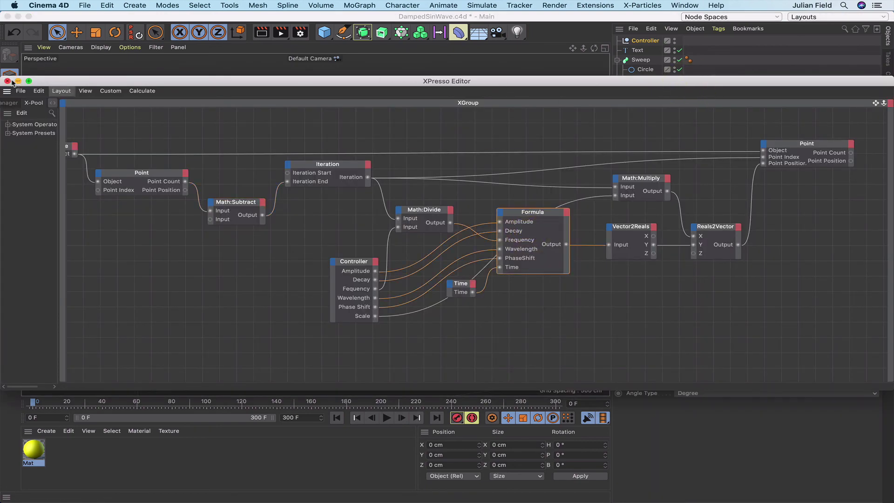
pyautogui.click(7, 81)
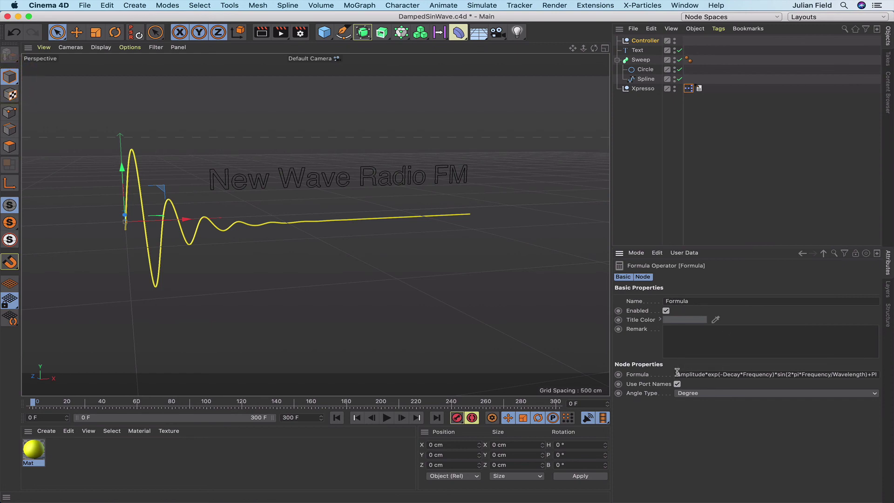
pyautogui.moveTo(678, 373); pyautogui.dragTo(892, 373)
pyautogui.press('super+v')
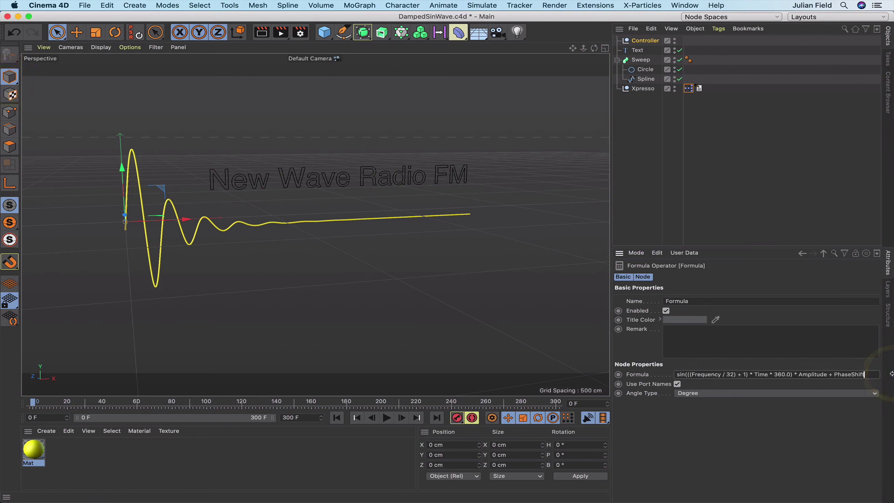
pyautogui.click(756, 471)
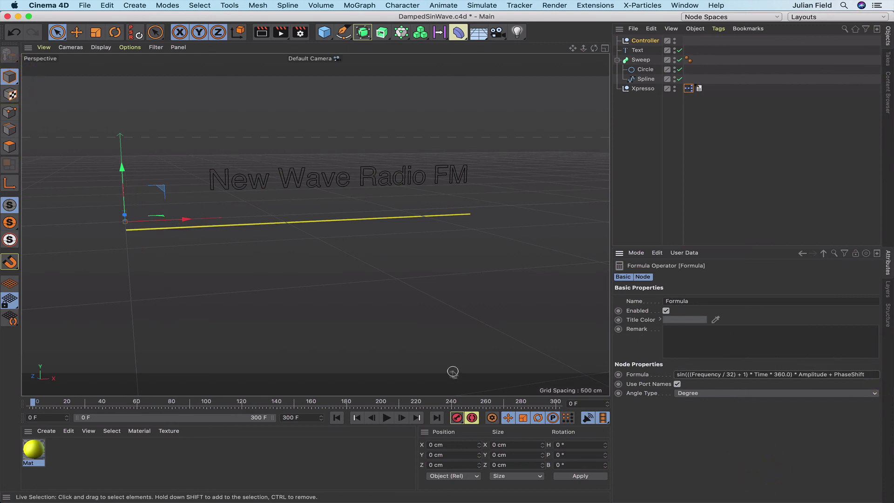
pyautogui.click(337, 419)
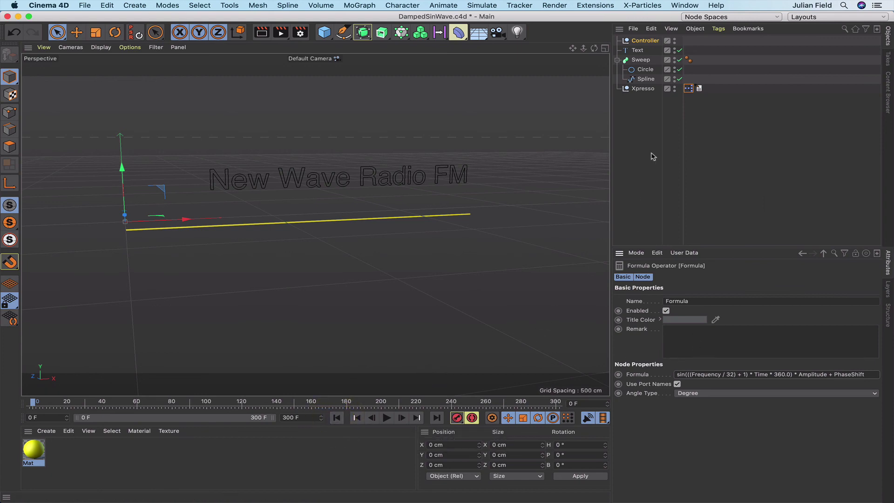
# - Try a Phase Shift of 0 on the Controller and undo the change
pyautogui.click(645, 41)
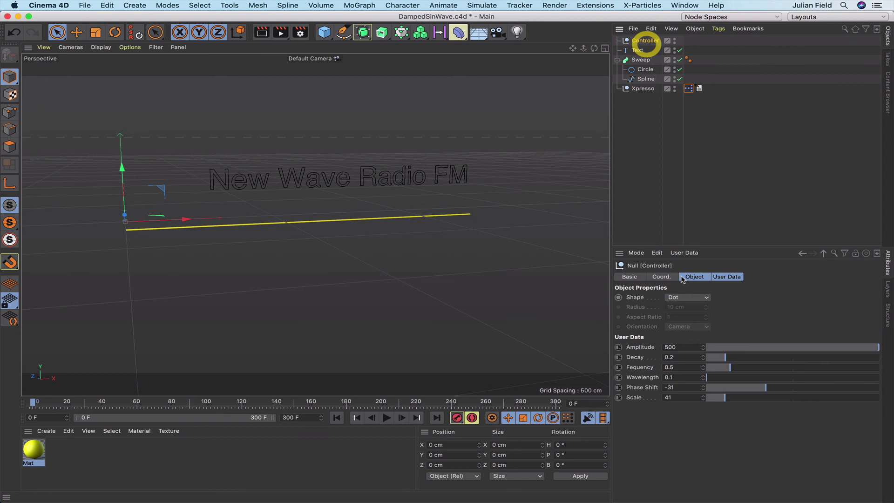
pyautogui.click(675, 389)
pyautogui.write('0')
pyautogui.press('Return')
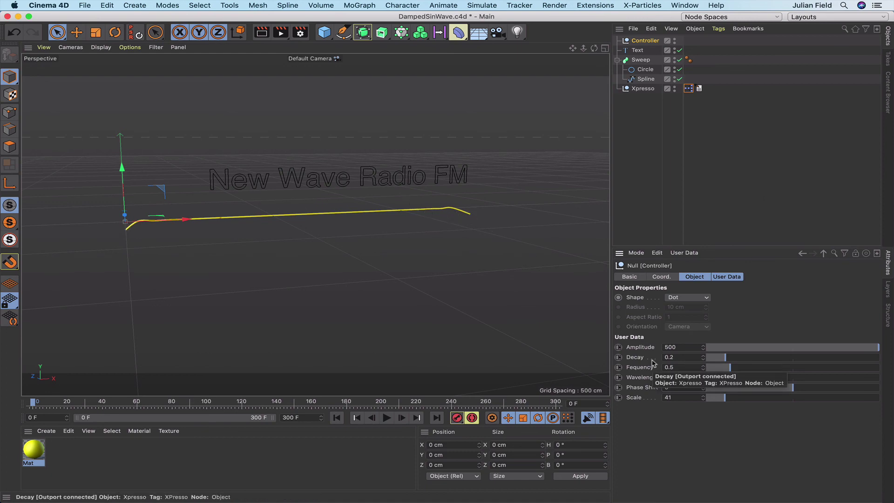
pyautogui.press('super+z')
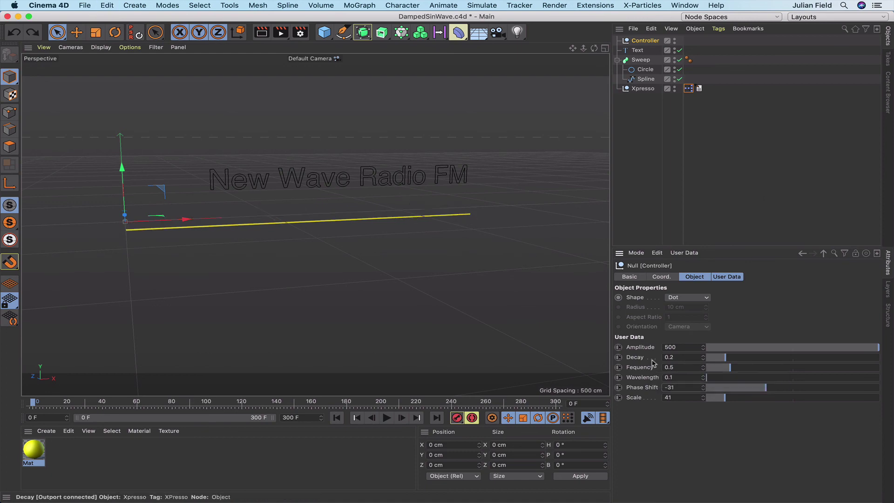
# - During animation playback, set the Controller's Amplitude to 220 and disable the Text object
pyautogui.click(386, 418)
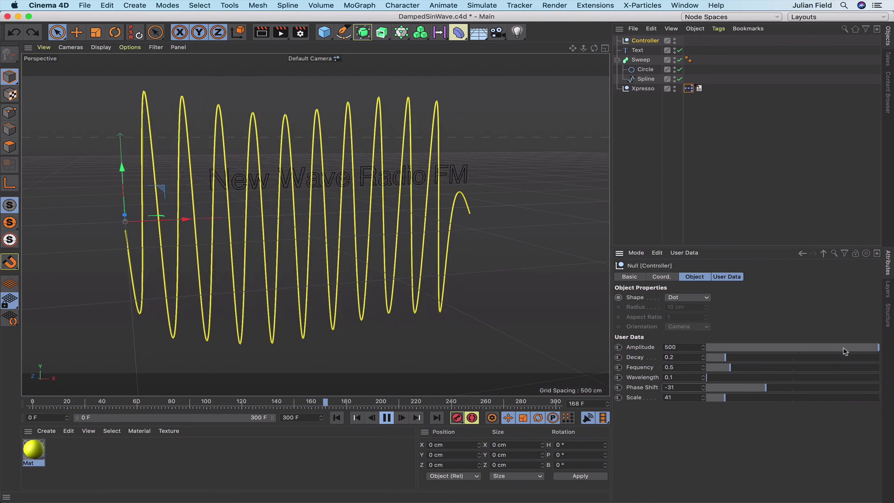
pyautogui.moveTo(845, 349); pyautogui.dragTo(759, 359)
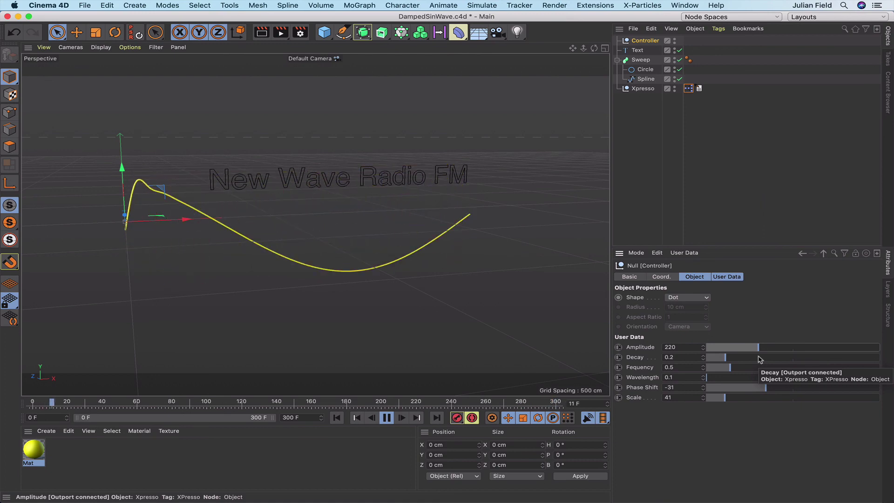
pyautogui.click(679, 50)
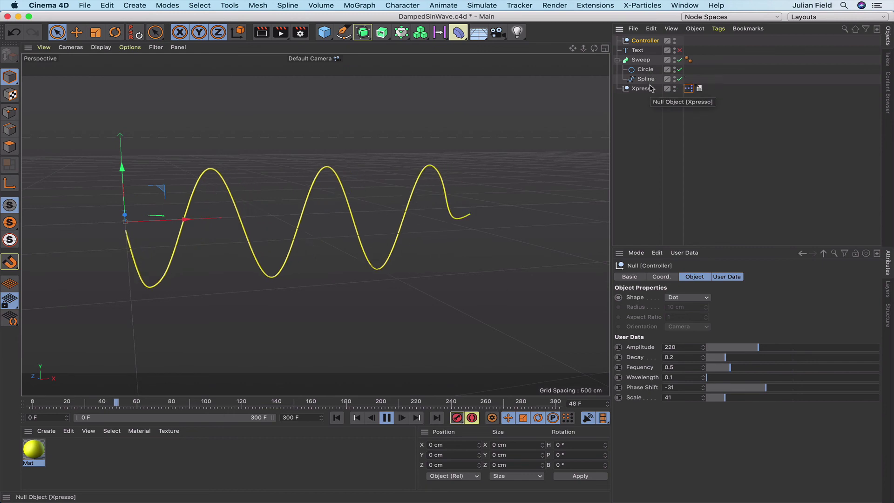